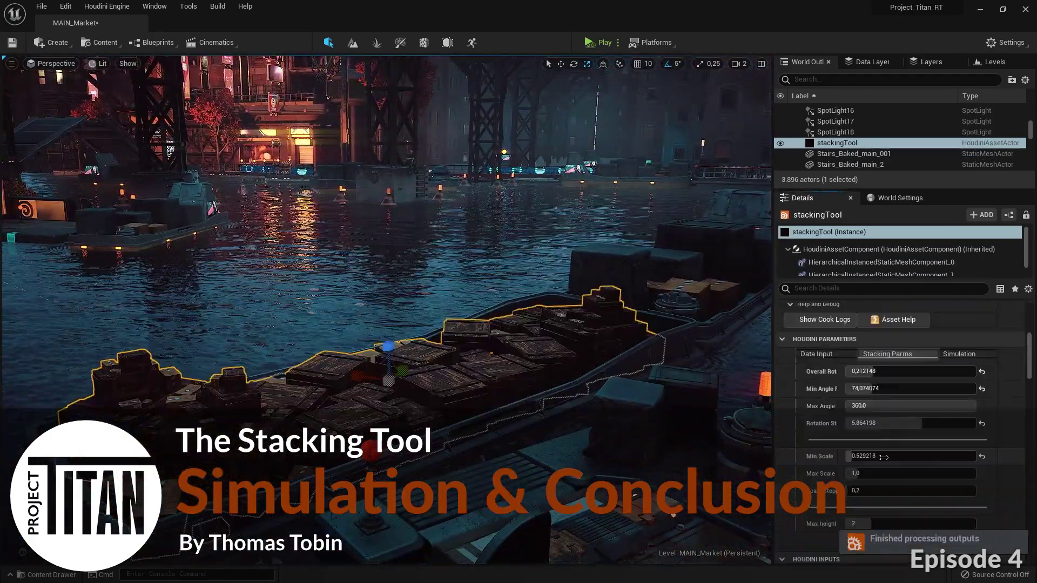
{"action": "left_click_drag", "start_coordinate": [881, 473], "coordinate": [897, 473]}
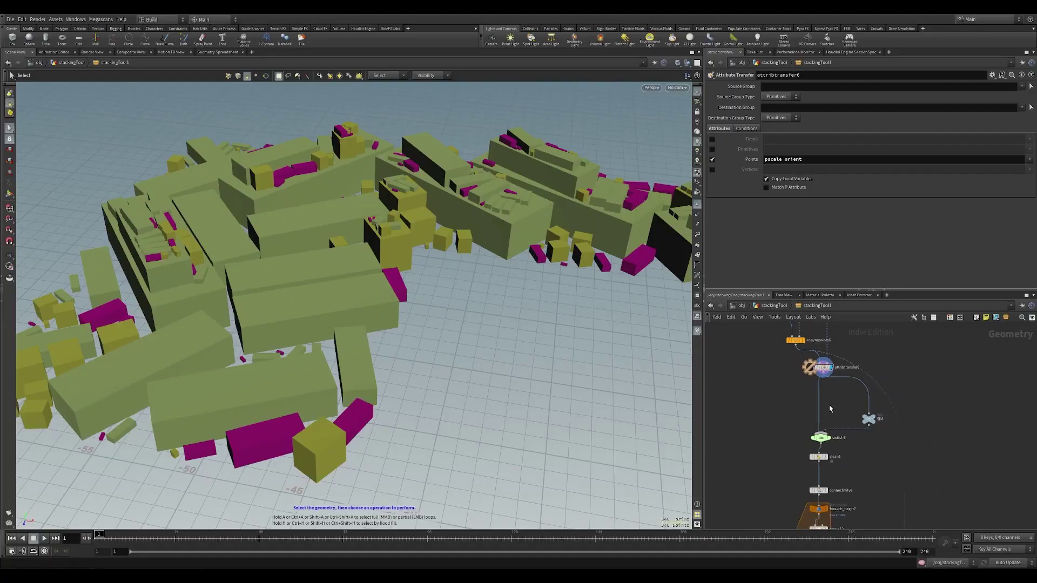
Add a Group node beside the wire running from attribtransfer6 to the SIM null.
{"action": "middle_click_drag", "start_coordinate": [832, 412], "coordinate": [813, 425]}
{"action": "scroll", "coordinate": [764, 406], "scroll_direction": "up", "scroll_amount": 3}
{"action": "scroll", "coordinate": [808, 406], "scroll_direction": "down", "scroll_amount": 1}
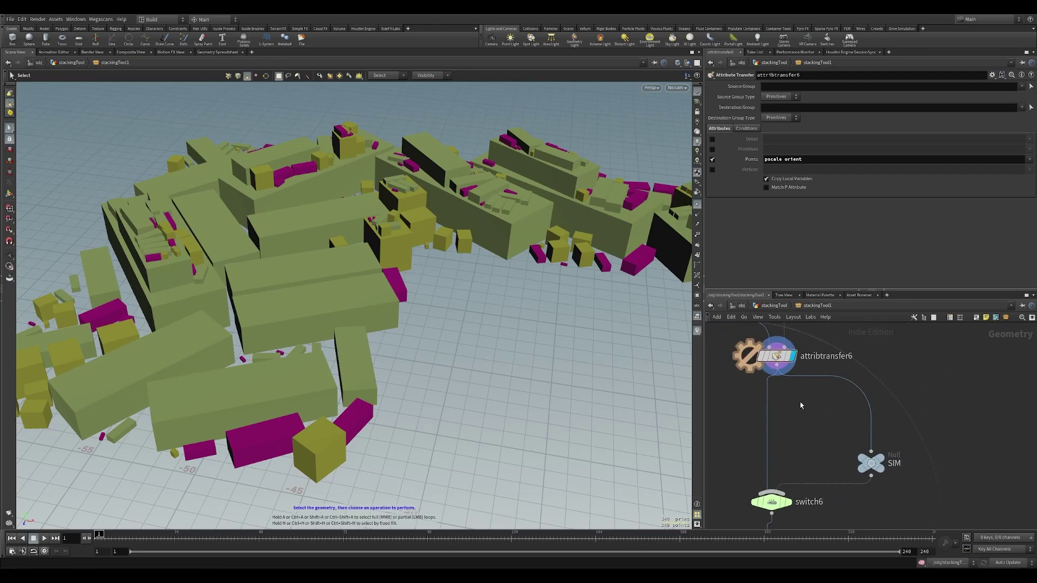
{"action": "key", "text": "Tab"}
{"action": "type", "text": "group"}
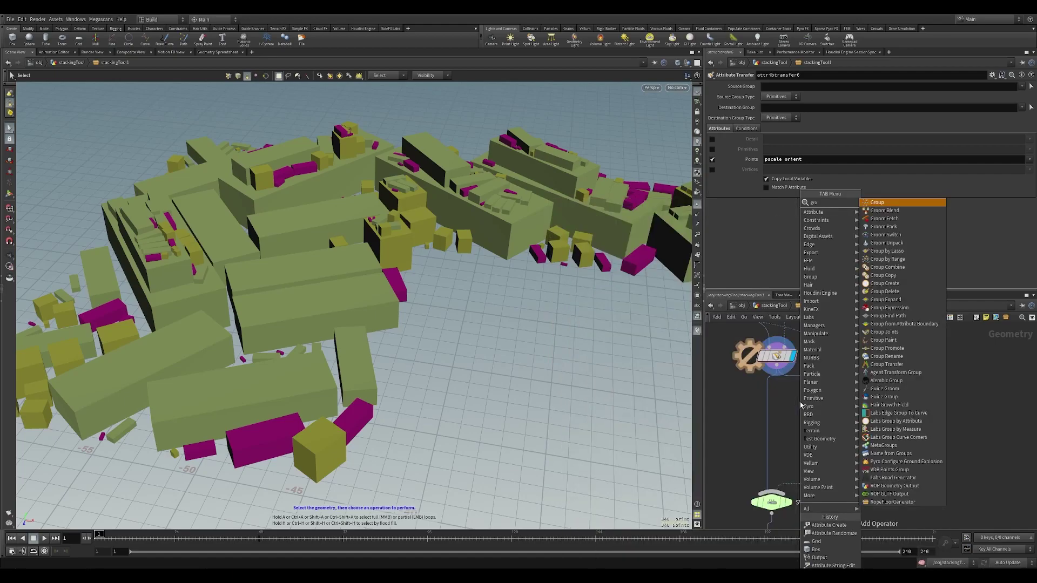
{"action": "key", "text": "Return"}
{"action": "left_click", "coordinate": [800, 405]}
{"action": "left_click", "coordinate": [801, 406]}
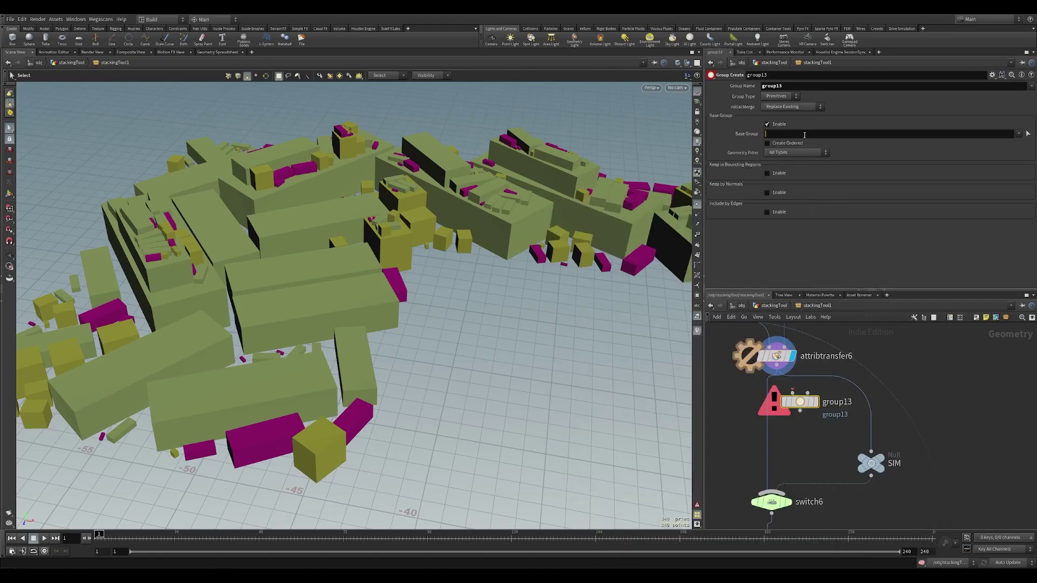
Set the new group node's base group to Ground_props and its group type to Points.
{"action": "left_click", "coordinate": [805, 135]}
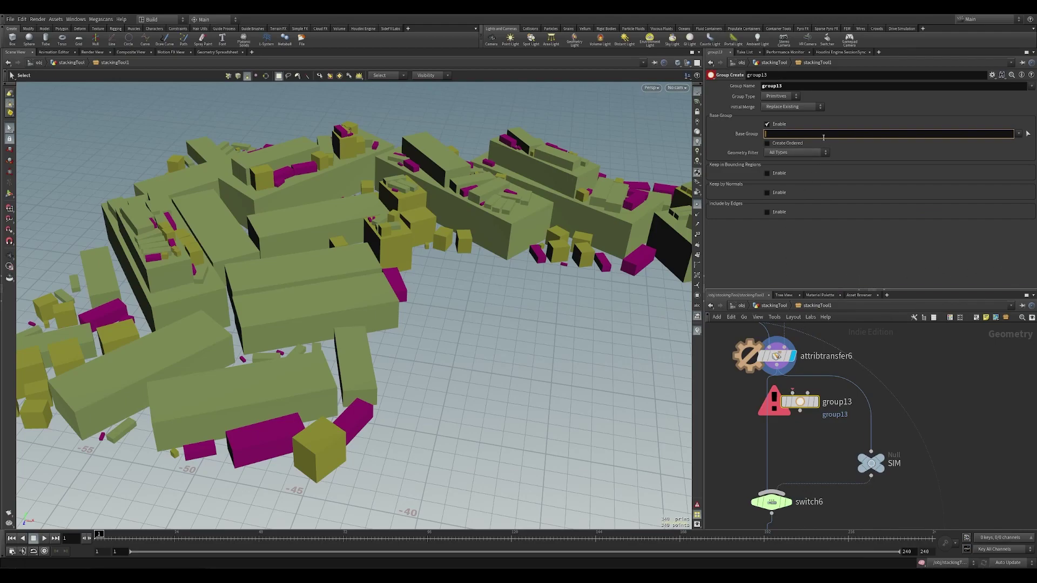
{"action": "type", "text": "Ground_props"}
{"action": "key", "text": "Return"}
{"action": "left_click", "coordinate": [778, 96]}
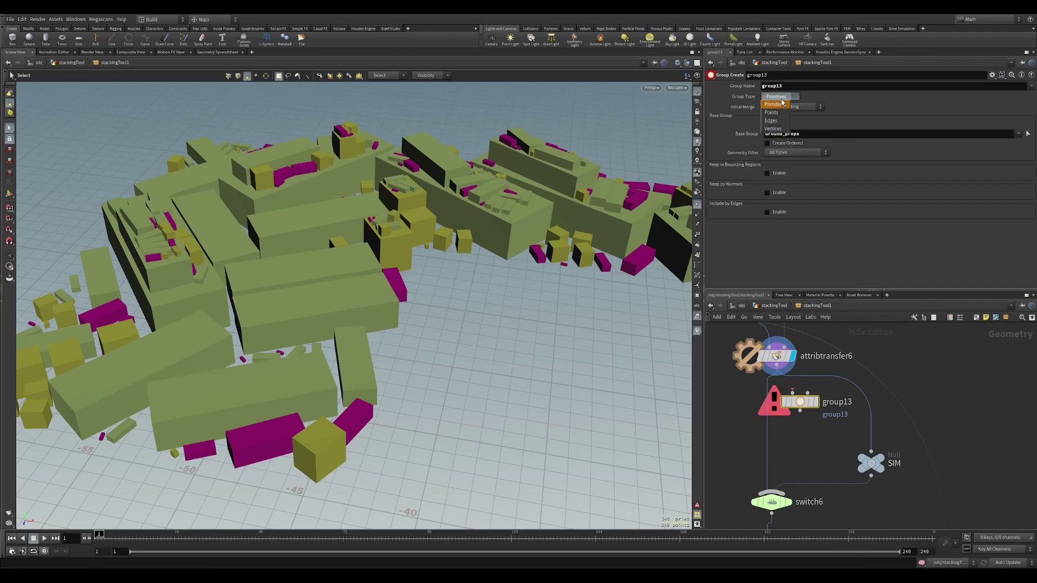
{"action": "left_click", "coordinate": [781, 114]}
Insert the group node between attribtransfer6 and the SIM null, and name its group Active.
{"action": "left_click_drag", "start_coordinate": [800, 402], "coordinate": [856, 396]}
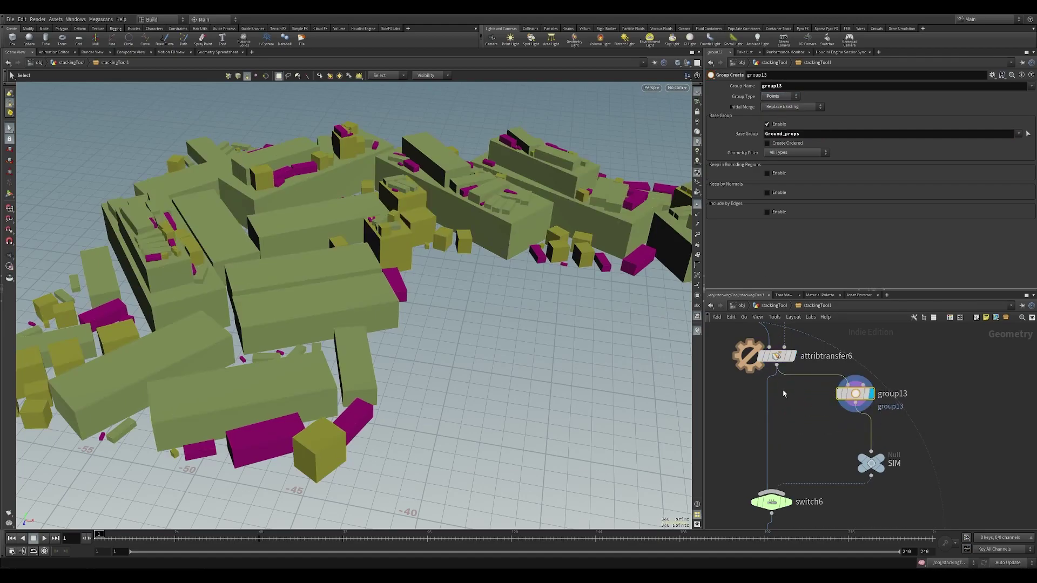
{"action": "middle_click", "coordinate": [857, 398]}
{"action": "double_click", "coordinate": [789, 86]}
{"action": "type", "text": "Active"}
{"action": "key", "text": "Return"}
Move the SIM null and the downstream nodes further down the network to make room below the group node.
{"action": "scroll", "coordinate": [802, 378], "scroll_direction": "down", "scroll_amount": 8}
{"action": "middle_click_drag", "start_coordinate": [844, 475], "coordinate": [821, 414]}
{"action": "left_click_drag", "start_coordinate": [833, 475], "coordinate": [754, 329]}
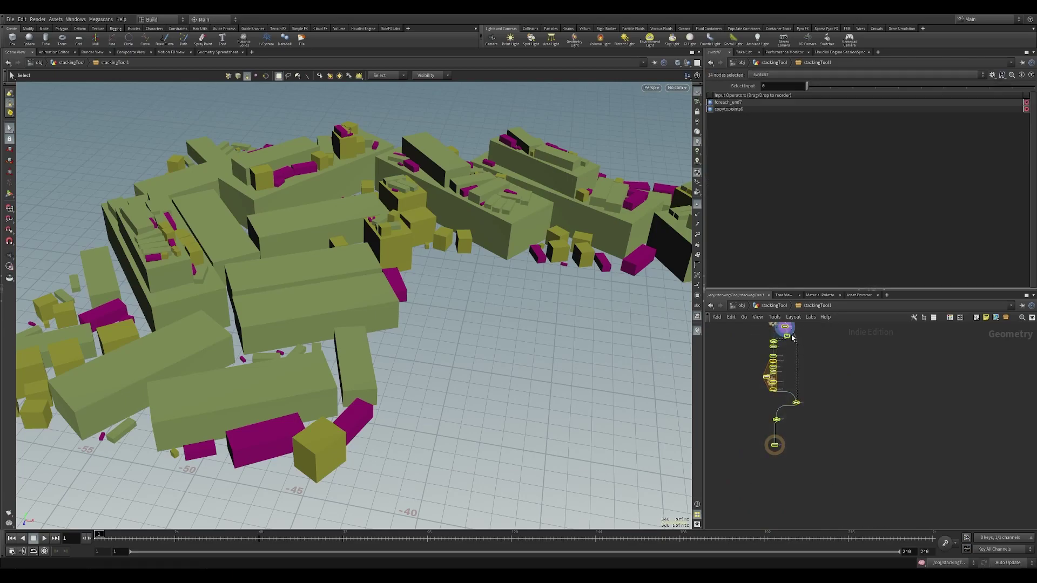
{"action": "left_click", "coordinate": [760, 464]}
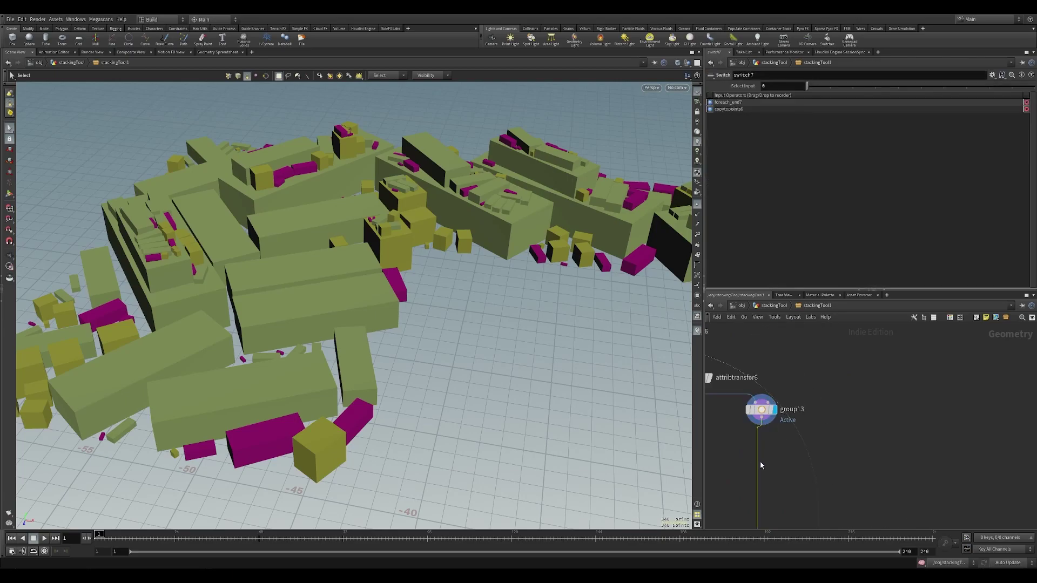
Insert a Split node into the wire directly below group13 and align it under that node.
{"action": "key", "text": "Tab"}
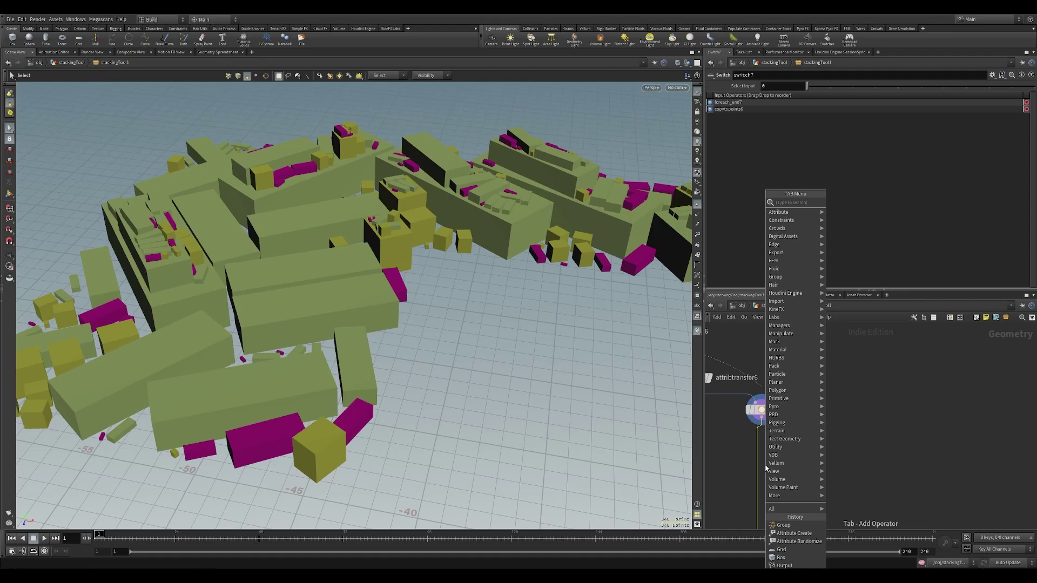
{"action": "type", "text": "split"}
{"action": "key", "text": "Return"}
{"action": "left_click", "coordinate": [764, 464]}
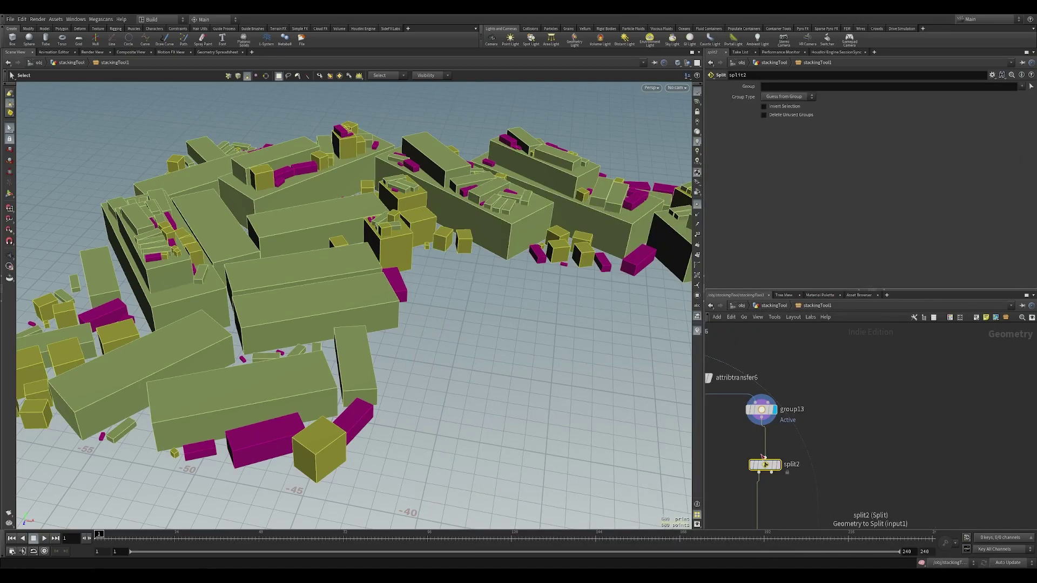
{"action": "left_click_drag", "start_coordinate": [764, 458], "coordinate": [760, 438]}
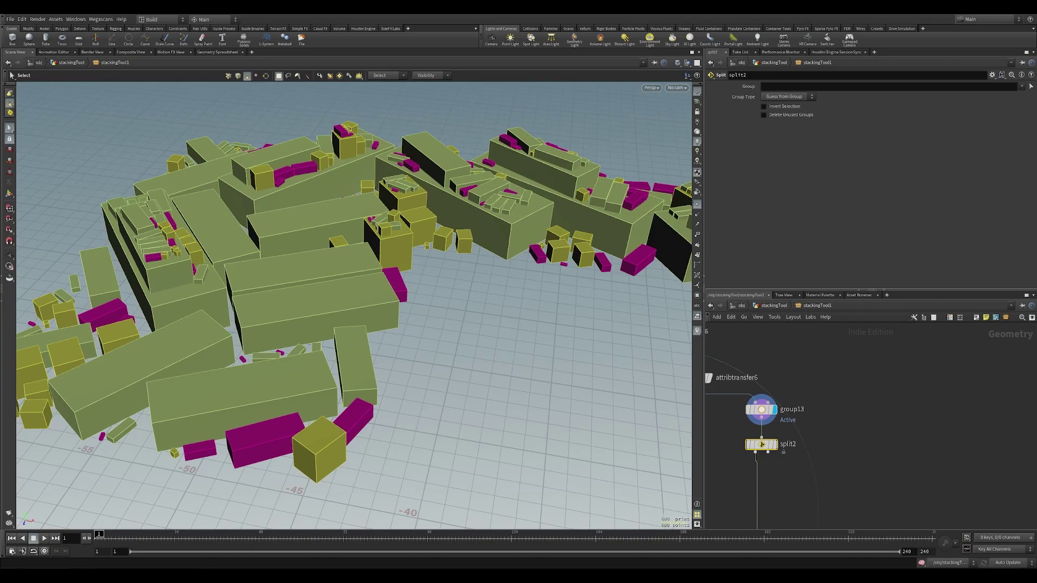
Set the split's group to Active and attach a Null node to each of its two outputs.
{"action": "left_click", "coordinate": [755, 453]}
{"action": "key", "text": "Tab"}
{"action": "type", "text": "null"}
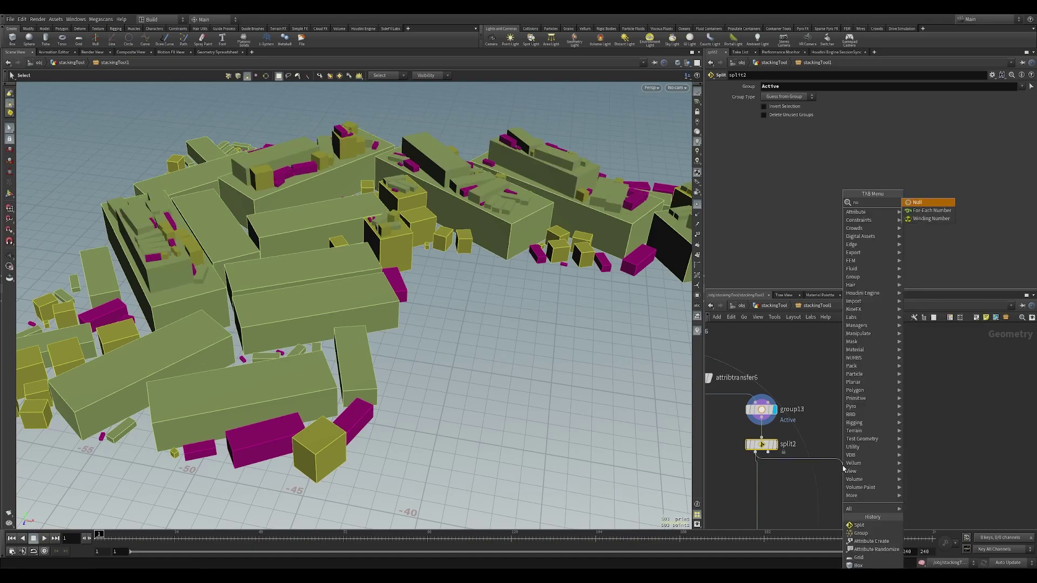
{"action": "key", "text": "Return"}
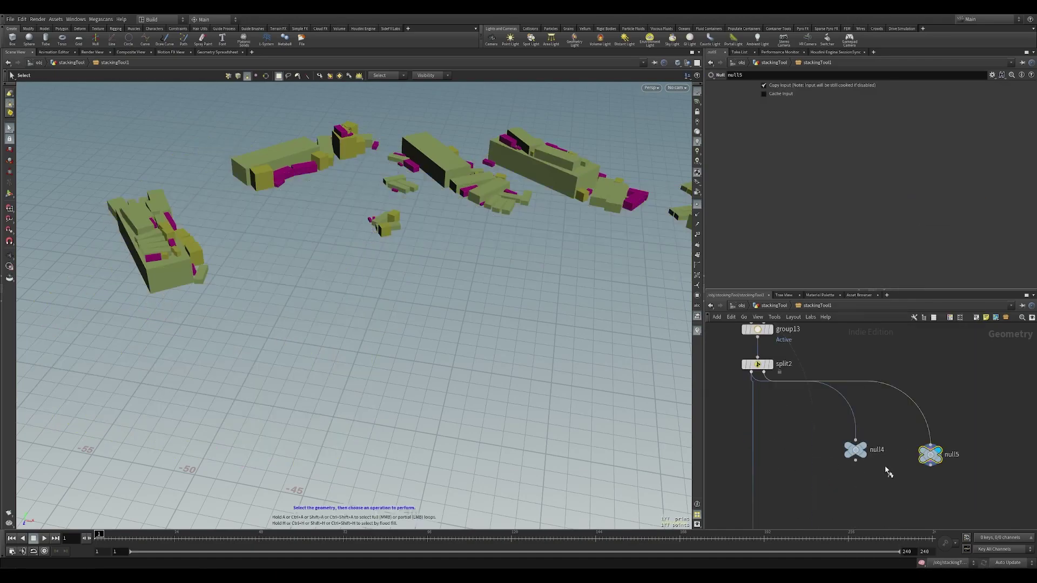
Display null4 and null5 in turn and compare which boxes each split output contains.
{"action": "left_click", "coordinate": [871, 434]}
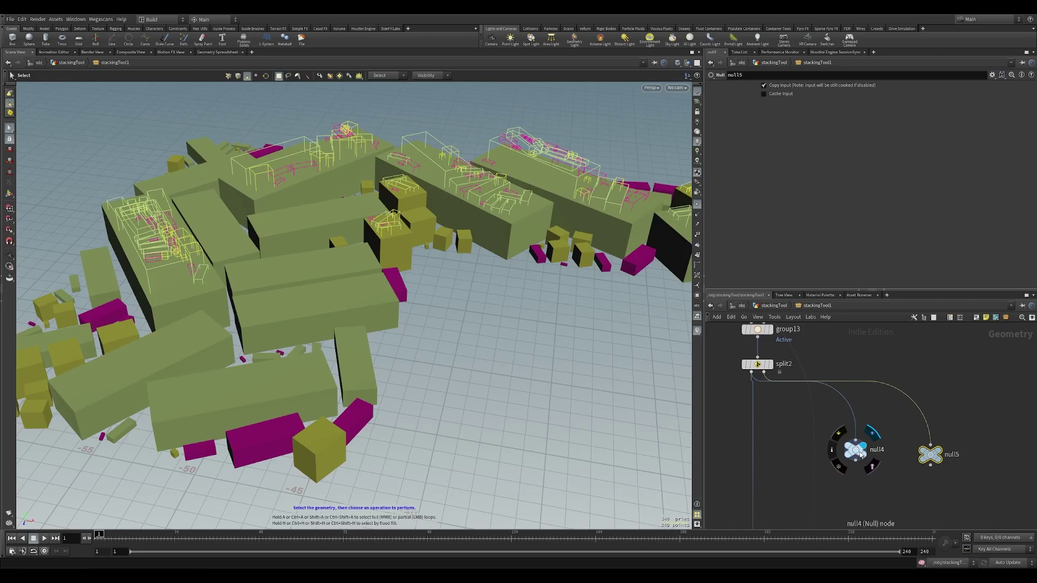
{"action": "left_click", "coordinate": [859, 452]}
{"action": "left_click_drag", "start_coordinate": [384, 363], "coordinate": [387, 314], "text": "alt"}
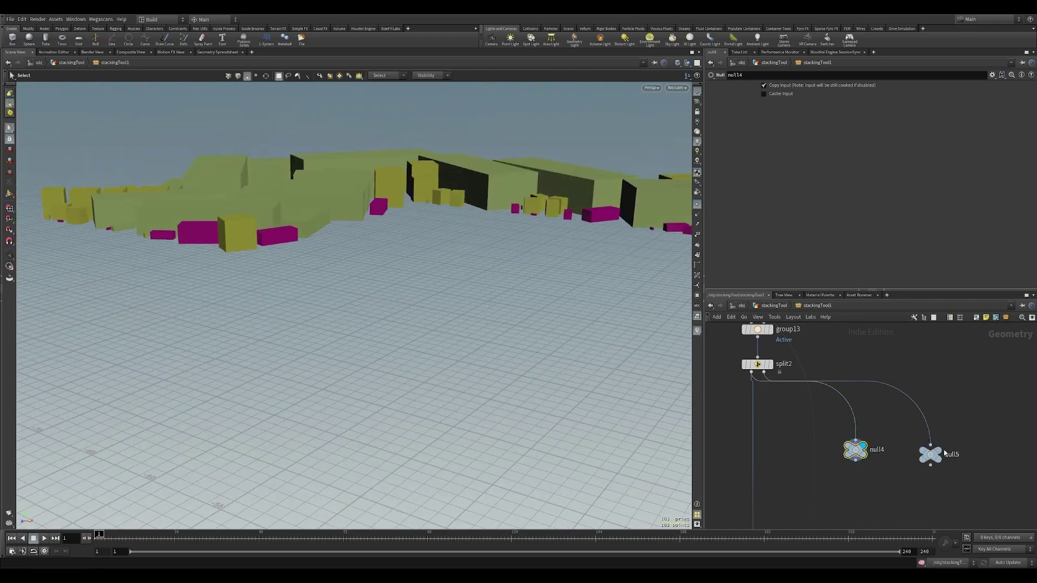
{"action": "left_click", "coordinate": [939, 451]}
{"action": "middle_click_drag", "start_coordinate": [592, 237], "coordinate": [450, 351], "text": "alt"}
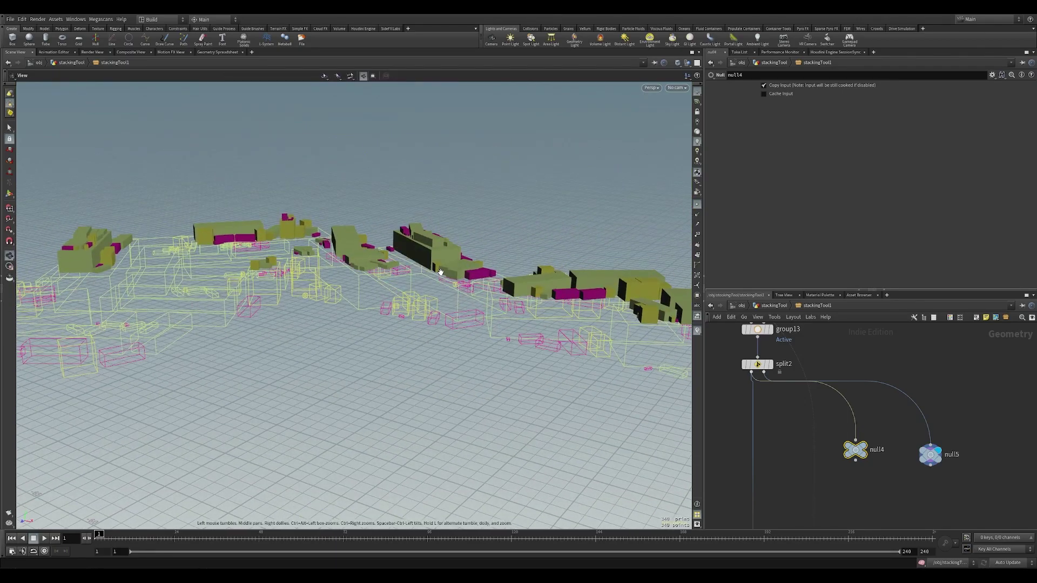
{"action": "right_click_drag", "start_coordinate": [440, 272], "coordinate": [721, 279], "text": "alt"}
{"action": "left_click_drag", "start_coordinate": [462, 244], "coordinate": [554, 264], "text": "alt"}
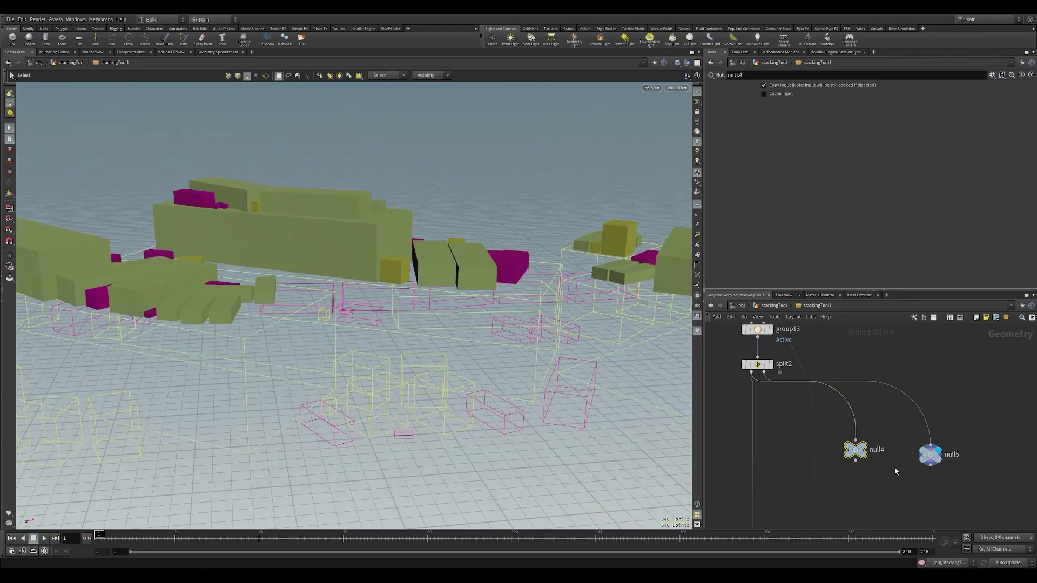
Add an Attribute Create node below null5.
{"action": "middle_click_drag", "start_coordinate": [887, 468], "coordinate": [850, 466]}
{"action": "left_click", "coordinate": [893, 451]}
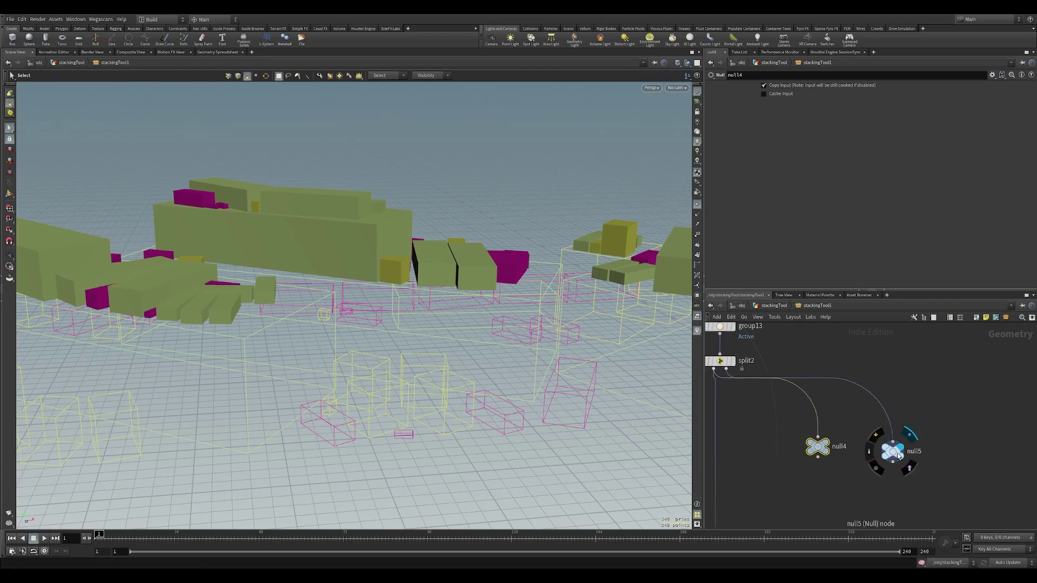
{"action": "key", "text": "Tab"}
{"action": "type", "text": "attrcr"}
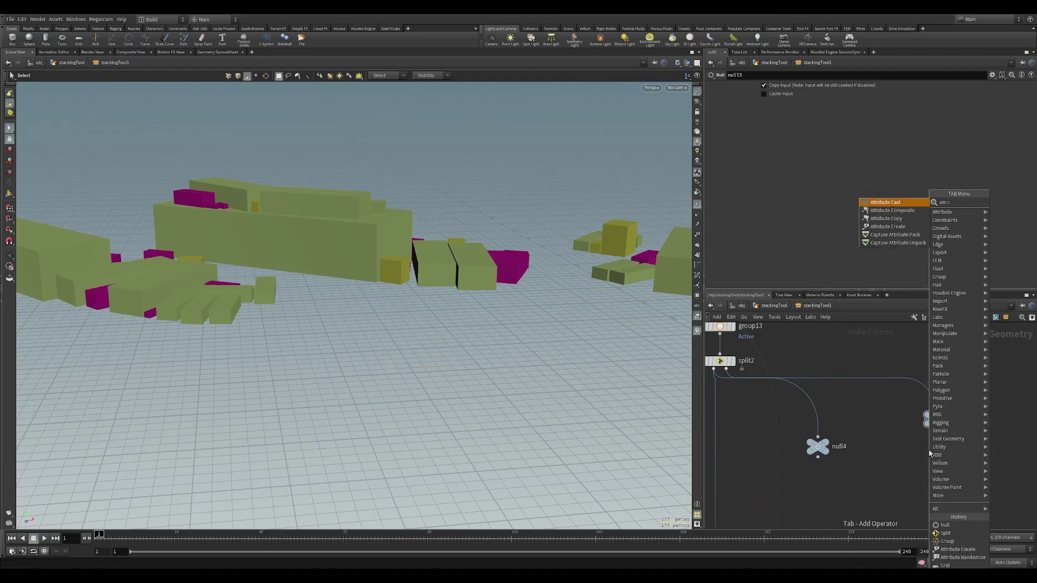
{"action": "key", "text": "Return"}
{"action": "left_click", "coordinate": [940, 464]}
{"action": "middle_click_drag", "start_coordinate": [940, 464], "coordinate": [895, 435]}
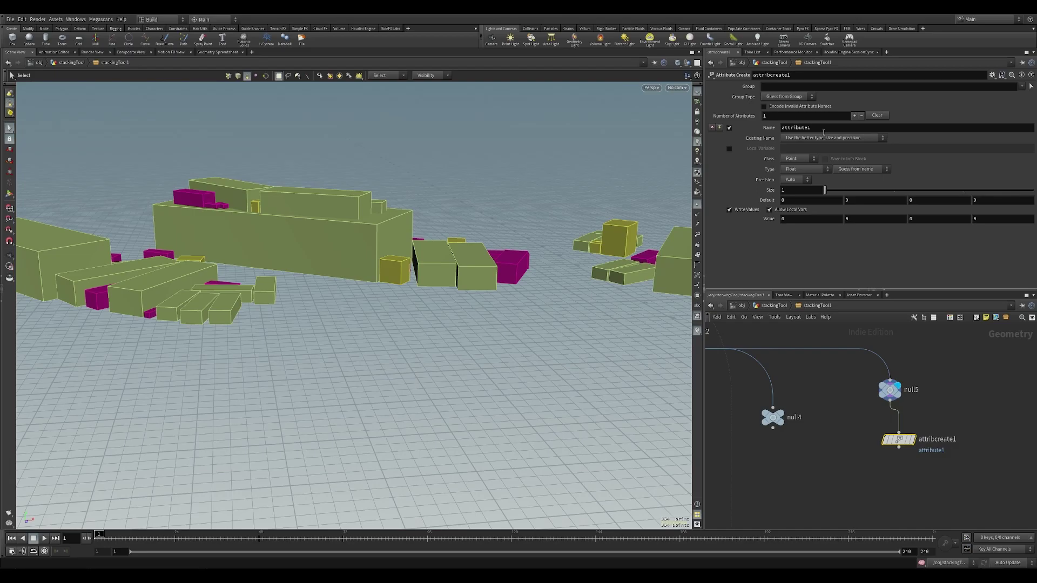
Name the created point attribute active and set its first value to 1.
{"action": "double_click", "coordinate": [822, 129]}
{"action": "type", "text": "active"}
{"action": "left_click", "coordinate": [791, 220]}
{"action": "type", "text": "1"}
{"action": "key", "text": "Return"}
{"action": "left_click", "coordinate": [896, 480]}
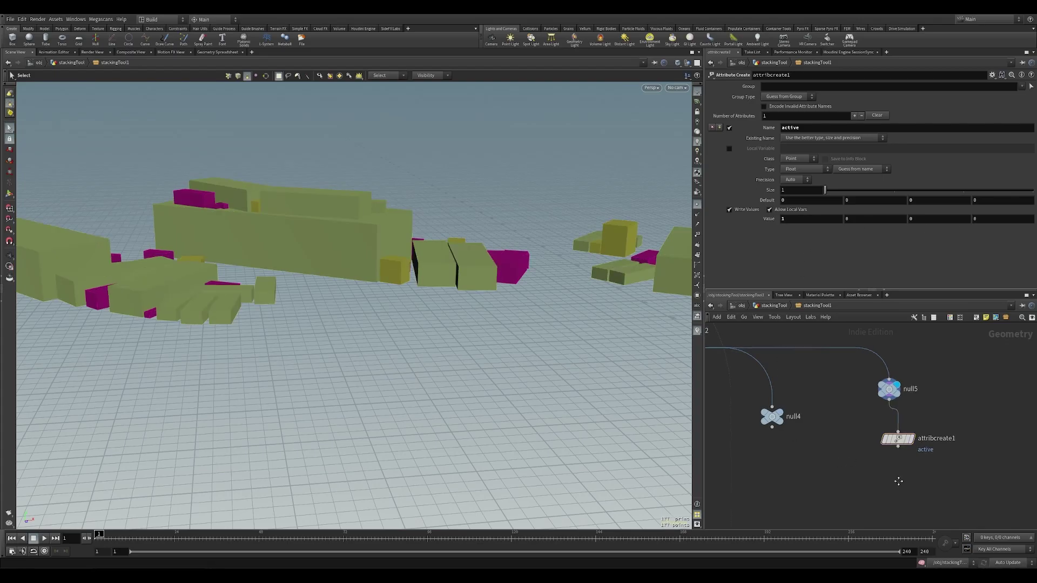
{"action": "middle_click_drag", "start_coordinate": [900, 484], "coordinate": [862, 441]}
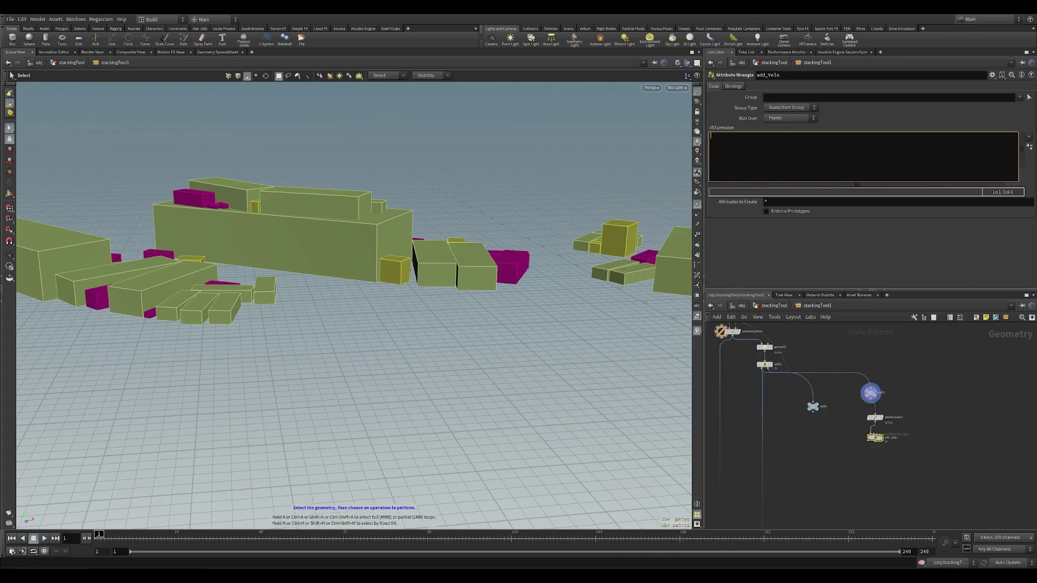
{"action": "type", "text": "@v = chv(\"direction\");  @v *= ch(\"boost\") * rand(@ptnum);"}
{"action": "left_click", "coordinate": [1029, 146]}
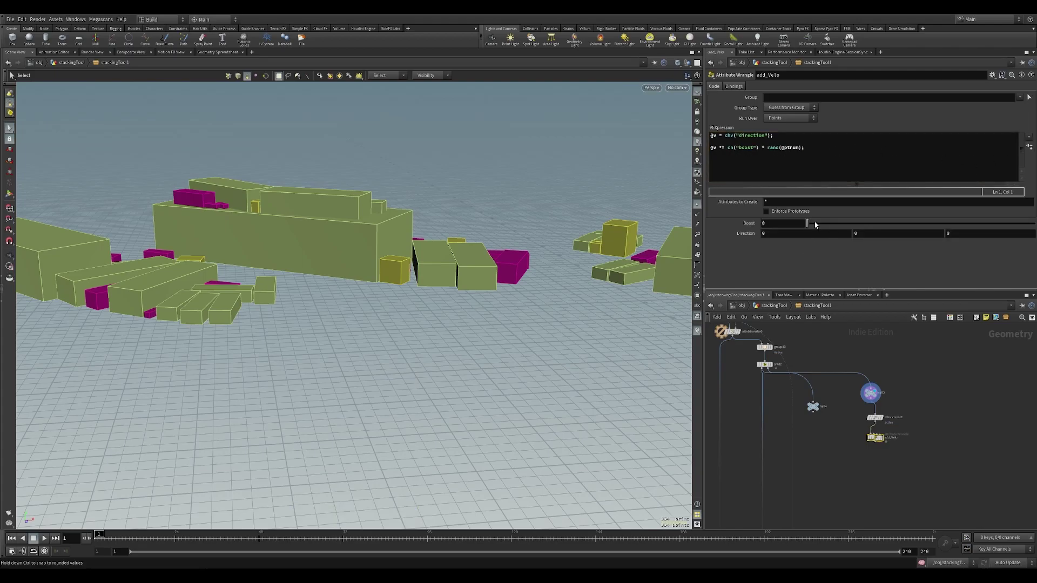
Set add_Velo's boost to 10 and its direction to .3, 1, 0, and display the node.
{"action": "left_click", "coordinate": [785, 224]}
{"action": "type", "text": "10"}
{"action": "key", "text": "Return"}
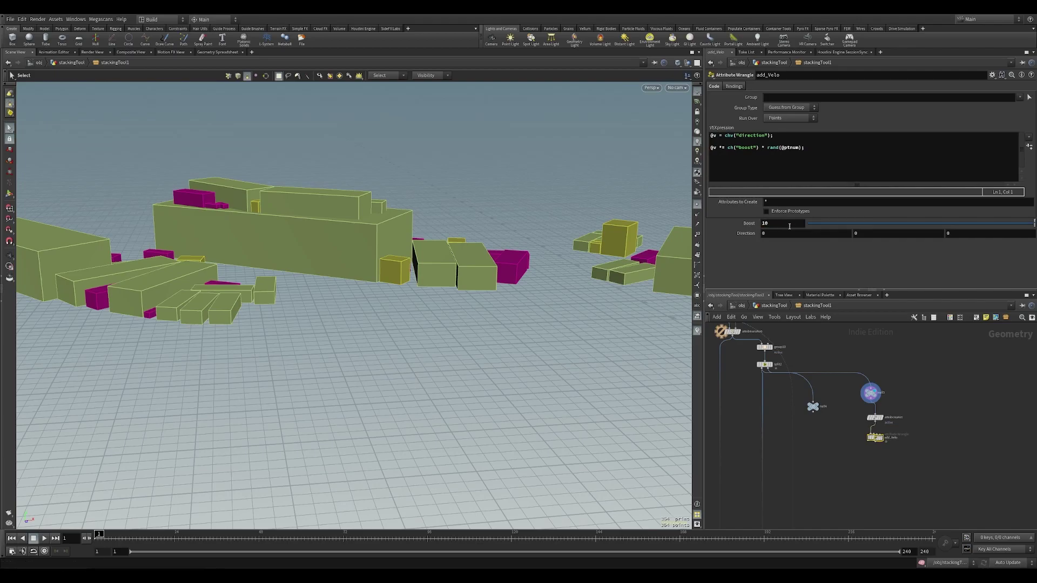
{"action": "left_click", "coordinate": [784, 233]}
{"action": "type", "text": ".3"}
{"action": "key", "text": "Tab"}
{"action": "type", "text": "1"}
{"action": "left_click", "coordinate": [882, 439]}
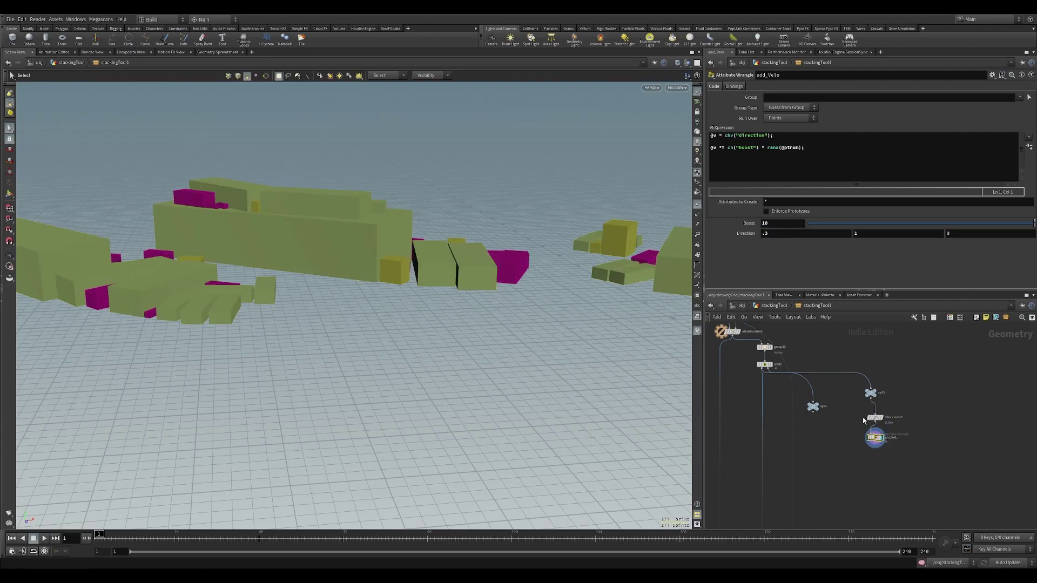
Examine the x, y and z components of the points' v attribute in the geometry spreadsheet.
{"action": "left_click", "coordinate": [216, 52]}
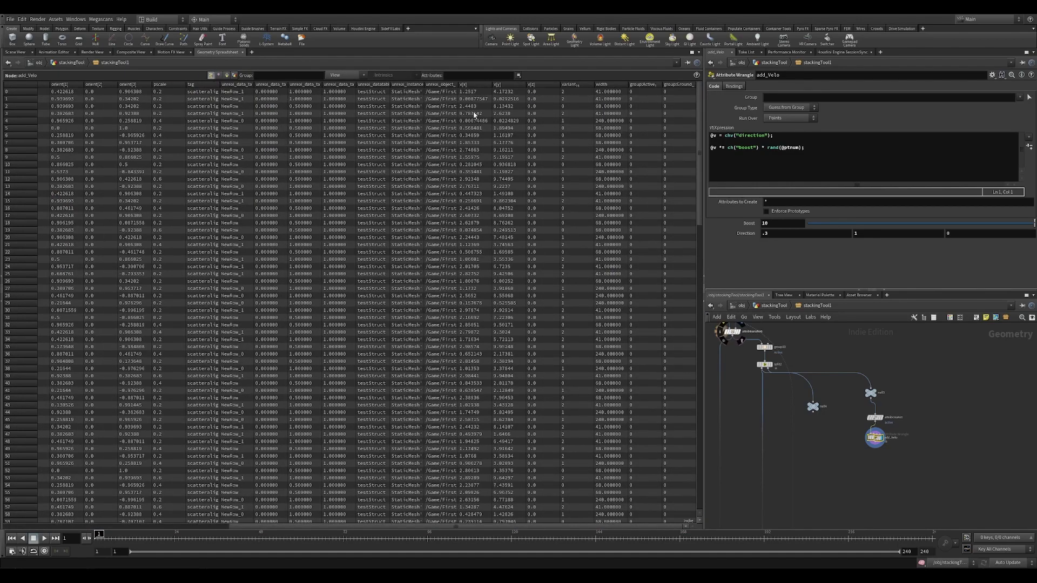
{"action": "left_click_drag", "start_coordinate": [474, 93], "coordinate": [539, 95]}
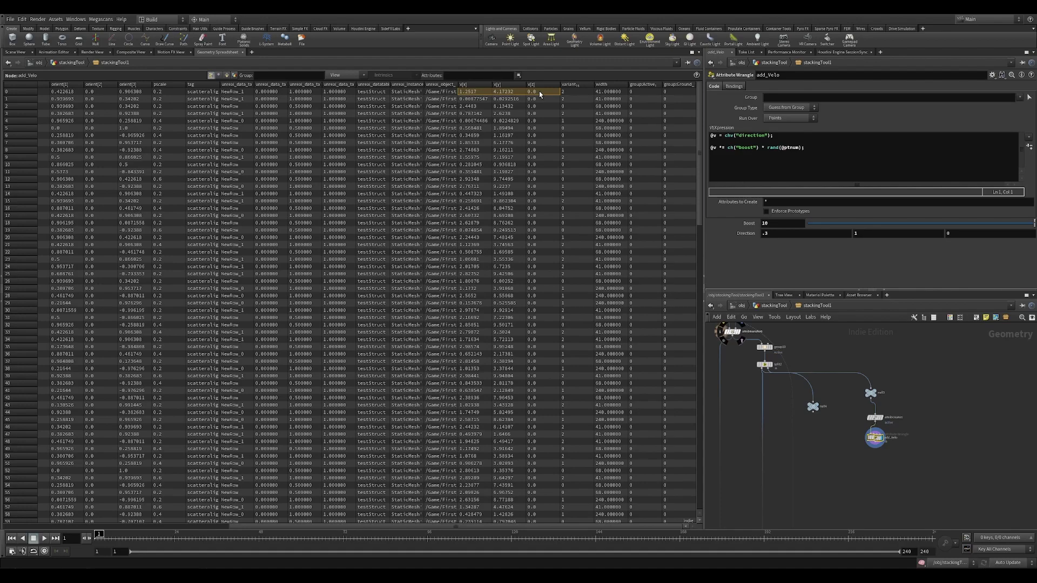
{"action": "left_click_drag", "start_coordinate": [474, 93], "coordinate": [465, 224]}
{"action": "left_click_drag", "start_coordinate": [507, 99], "coordinate": [508, 202]}
{"action": "left_click_drag", "start_coordinate": [542, 107], "coordinate": [540, 215]}
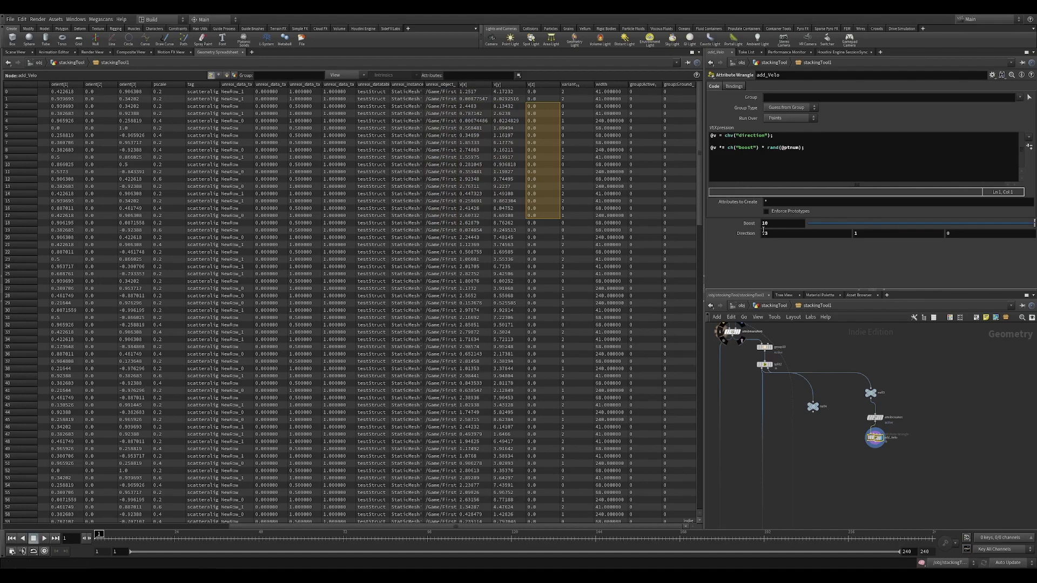
Add an RBD Bullet Solver node below the add_Velo wrangle.
{"action": "key", "text": "Tab"}
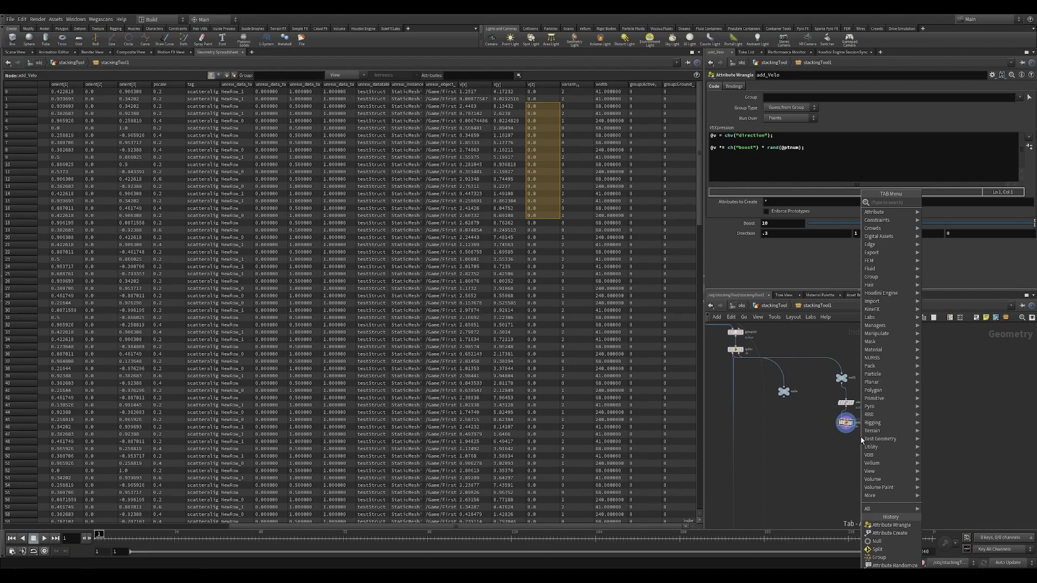
{"action": "type", "text": "rbd bu"}
{"action": "key", "text": "Return"}
{"action": "left_click", "coordinate": [861, 437]}
{"action": "scroll", "coordinate": [861, 436], "scroll_direction": "up", "scroll_amount": 5}
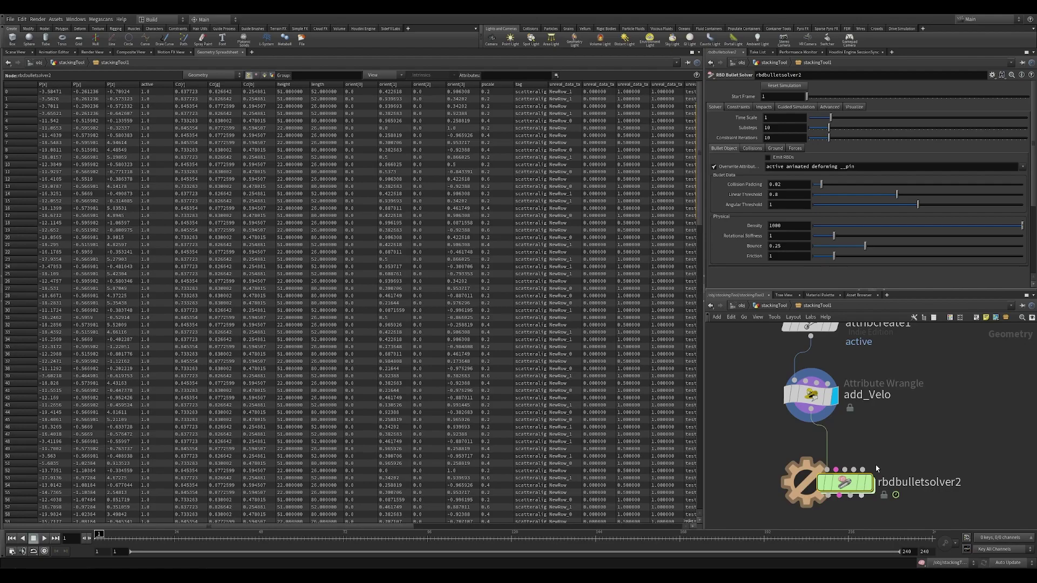
{"action": "middle_click_drag", "start_coordinate": [876, 465], "coordinate": [846, 458]}
Display the RBD Bullet Solver's output and frame it in the 3D scene view.
{"action": "left_click", "coordinate": [838, 476]}
{"action": "left_click", "coordinate": [16, 53]}
{"action": "key", "text": "space+f"}
{"action": "left_click_drag", "start_coordinate": [536, 295], "coordinate": [545, 338]}
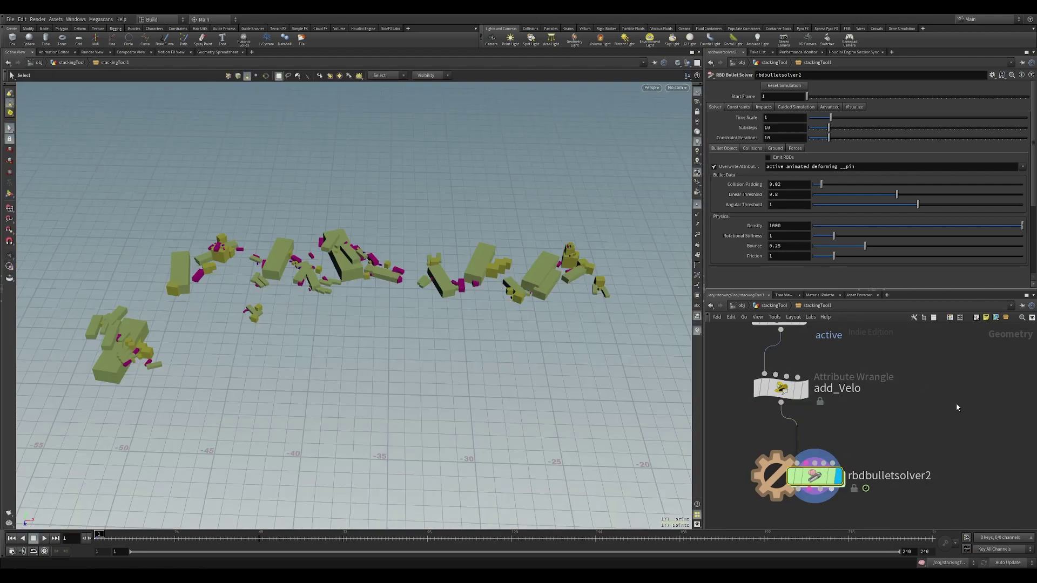
Move null4 to the other side of the null5 and bullet solver chain.
{"action": "middle_click_drag", "start_coordinate": [1015, 397], "coordinate": [926, 440]}
{"action": "scroll", "coordinate": [923, 440], "scroll_direction": "down", "scroll_amount": 4}
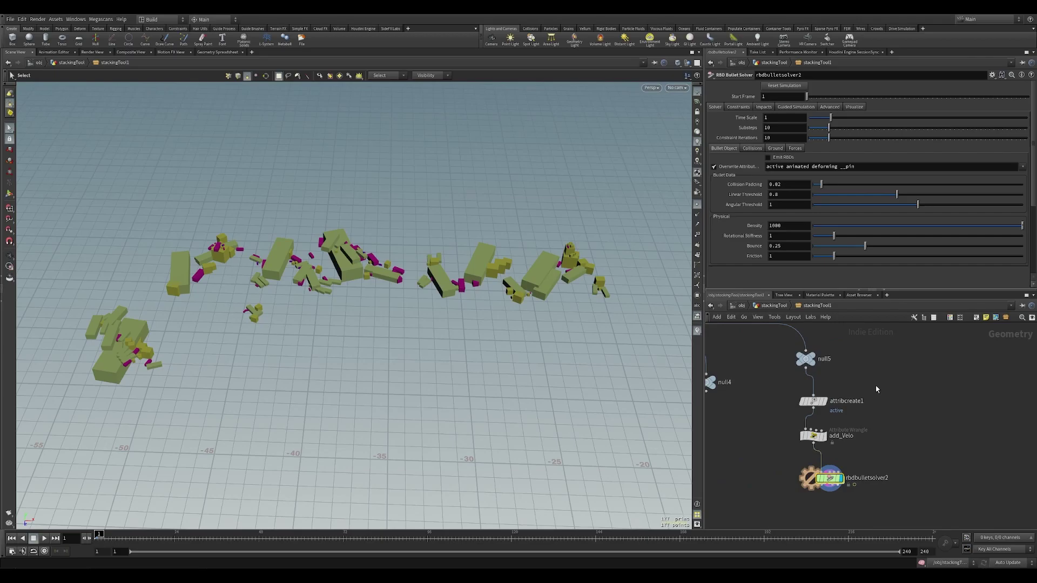
{"action": "middle_click_drag", "start_coordinate": [883, 358], "coordinate": [979, 370]}
{"action": "scroll", "coordinate": [973, 376], "scroll_direction": "down", "scroll_amount": 3}
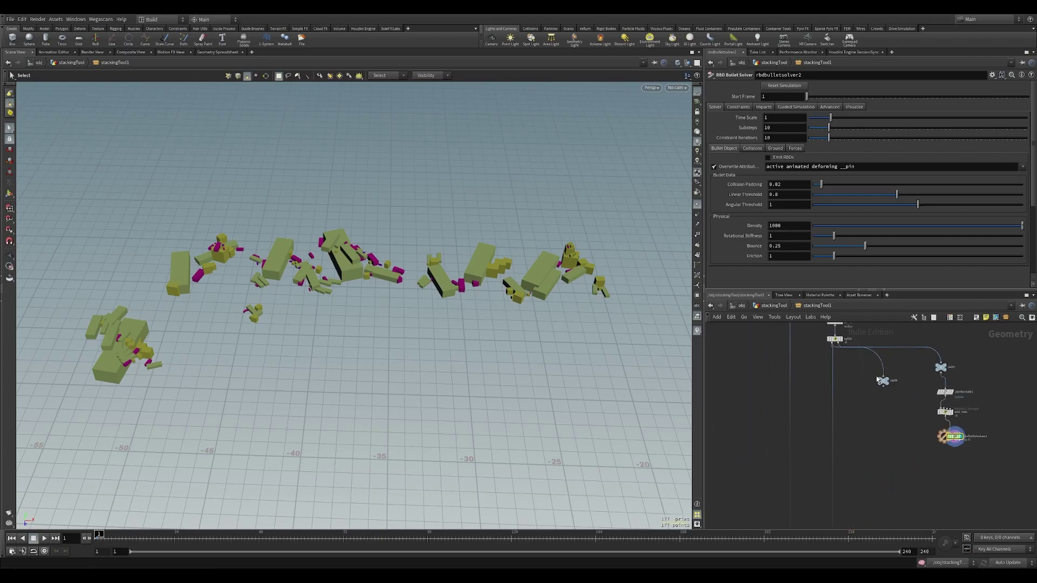
{"action": "left_click_drag", "start_coordinate": [880, 380], "coordinate": [1005, 384]}
{"action": "left_click", "coordinate": [1006, 384]}
{"action": "middle_click_drag", "start_coordinate": [1007, 410], "coordinate": [924, 410]}
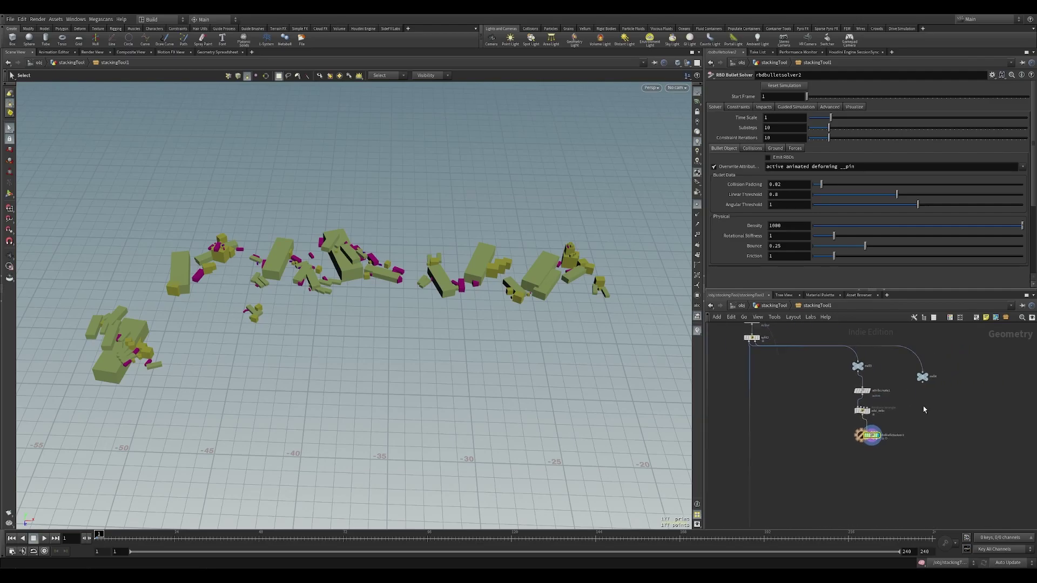
Add an Unpack node below null4 and display the unpacked ground props in the 3D scene view.
{"action": "key", "text": "Tab"}
{"action": "type", "text": "unpa"}
{"action": "key", "text": "Return"}
{"action": "left_click", "coordinate": [924, 400]}
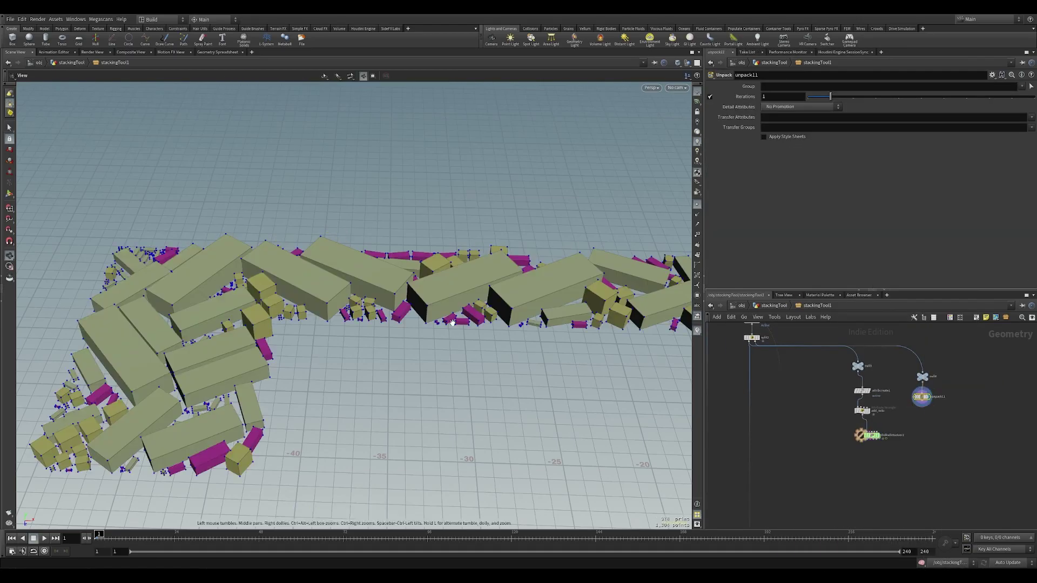
{"action": "scroll", "coordinate": [601, 305], "scroll_direction": "up", "scroll_amount": 4}
{"action": "left_click_drag", "start_coordinate": [599, 306], "coordinate": [536, 296], "text": "alt"}
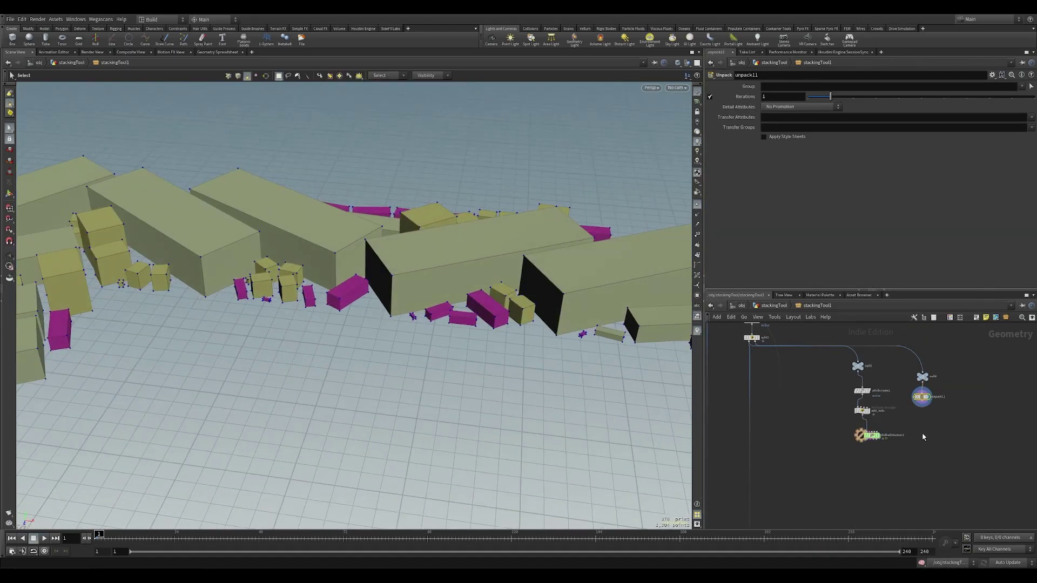
Connect unpack11 to the RBD Bullet Solver's collision geometry input and display the unpacked props.
{"action": "left_click", "coordinate": [868, 411]}
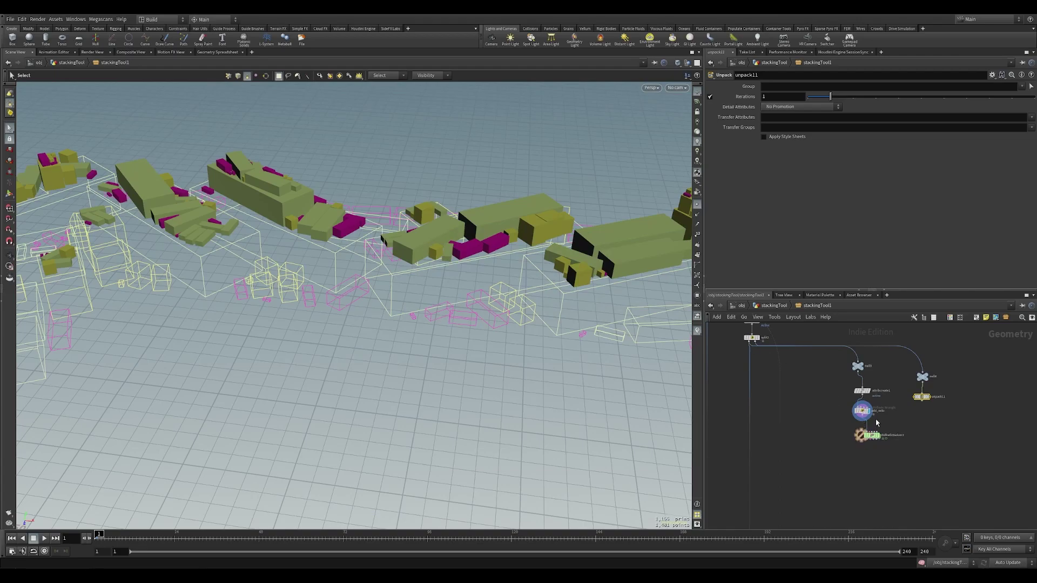
{"action": "middle_click_drag", "start_coordinate": [884, 426], "coordinate": [825, 424]}
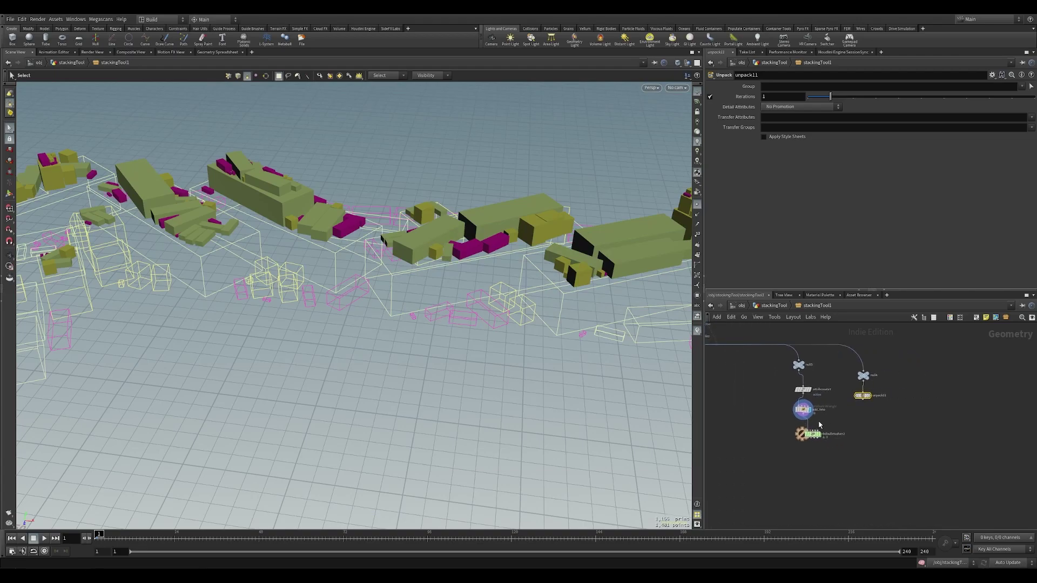
{"action": "scroll", "coordinate": [825, 425], "scroll_direction": "up", "scroll_amount": 4}
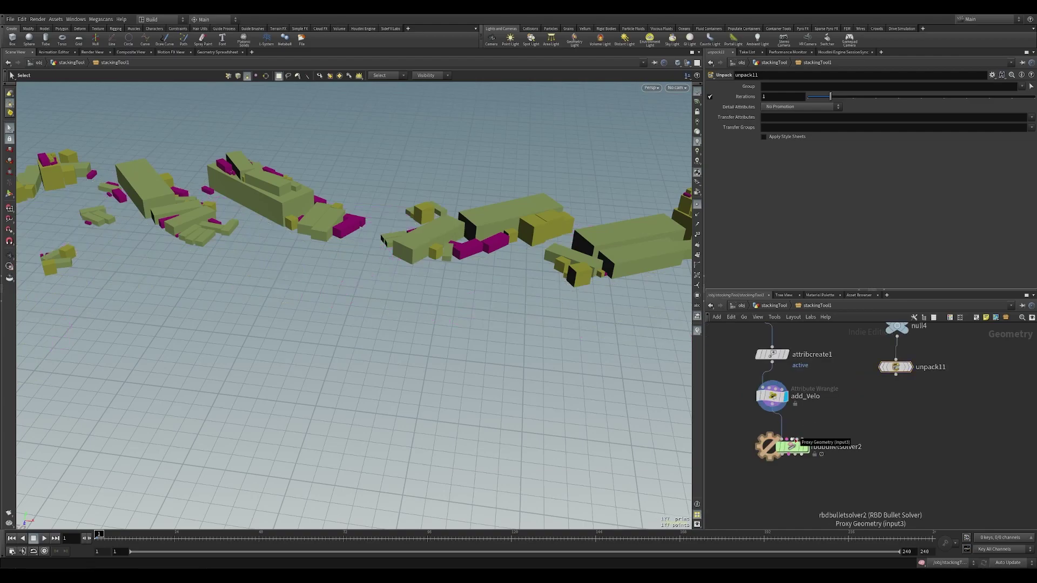
{"action": "left_click_drag", "start_coordinate": [797, 439], "coordinate": [896, 374]}
{"action": "middle_click_drag", "start_coordinate": [938, 404], "coordinate": [818, 451]}
{"action": "left_click", "coordinate": [790, 414]}
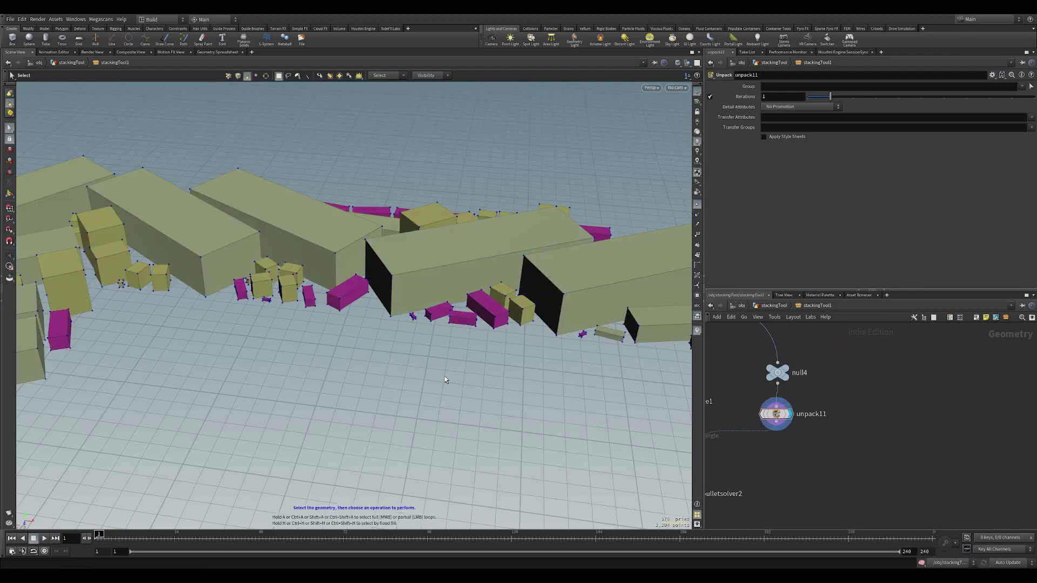
Add an Object Merge node in the empty area beside the unpack11 branch.
{"action": "scroll", "coordinate": [819, 436], "scroll_direction": "down", "scroll_amount": 4}
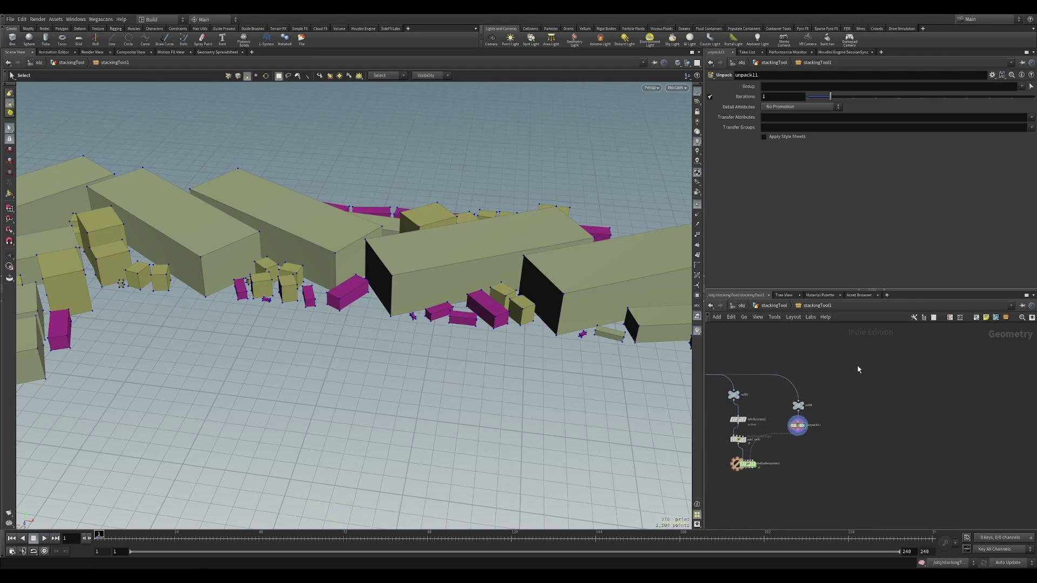
{"action": "key", "text": "Tab"}
{"action": "type", "text": "obj"}
{"action": "key", "text": "Return"}
{"action": "left_click", "coordinate": [858, 367]}
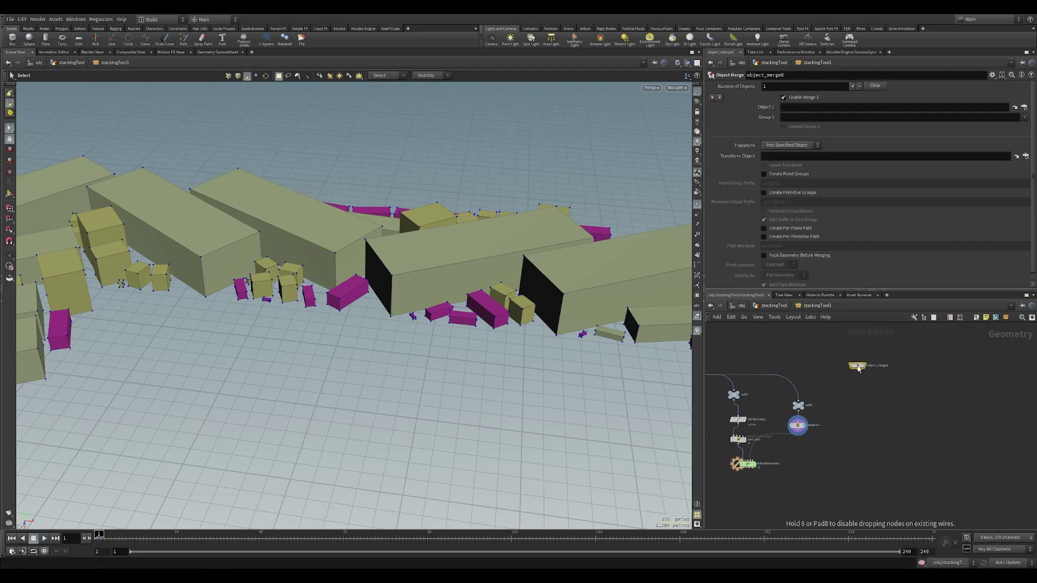
{"action": "left_click_drag", "start_coordinate": [858, 367], "coordinate": [880, 419]}
Set object_merge4 from the upper network as the new Object Merge's source and display the merged geometry.
{"action": "scroll", "coordinate": [843, 361], "scroll_direction": "down", "scroll_amount": 5}
{"action": "middle_click_drag", "start_coordinate": [842, 361], "coordinate": [877, 457]}
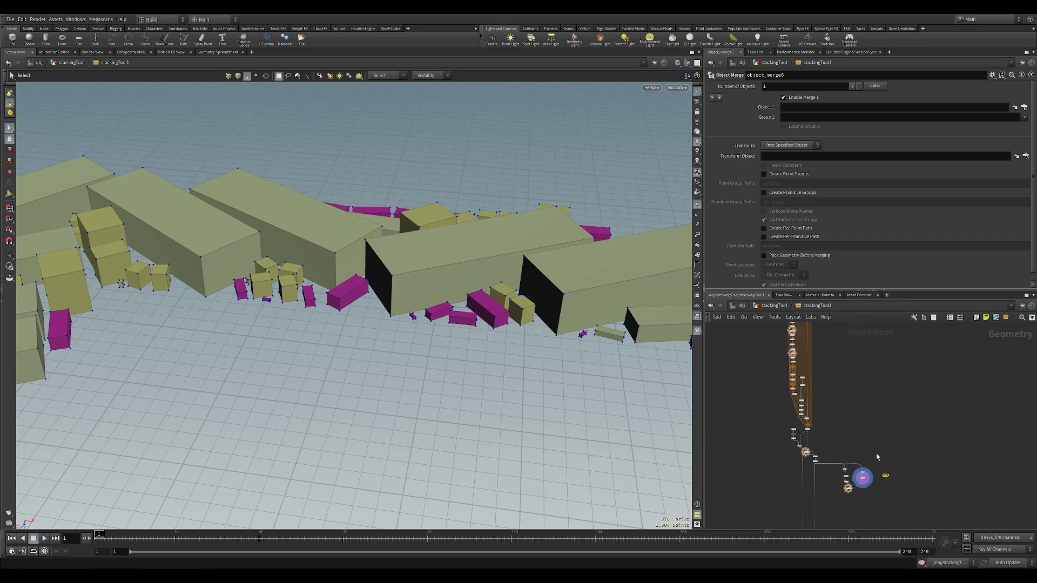
{"action": "middle_click_drag", "start_coordinate": [843, 388], "coordinate": [850, 491]}
{"action": "scroll", "coordinate": [838, 398], "scroll_direction": "down", "scroll_amount": 2}
{"action": "middle_click_drag", "start_coordinate": [843, 373], "coordinate": [836, 418]}
{"action": "scroll", "coordinate": [815, 396], "scroll_direction": "up", "scroll_amount": 10}
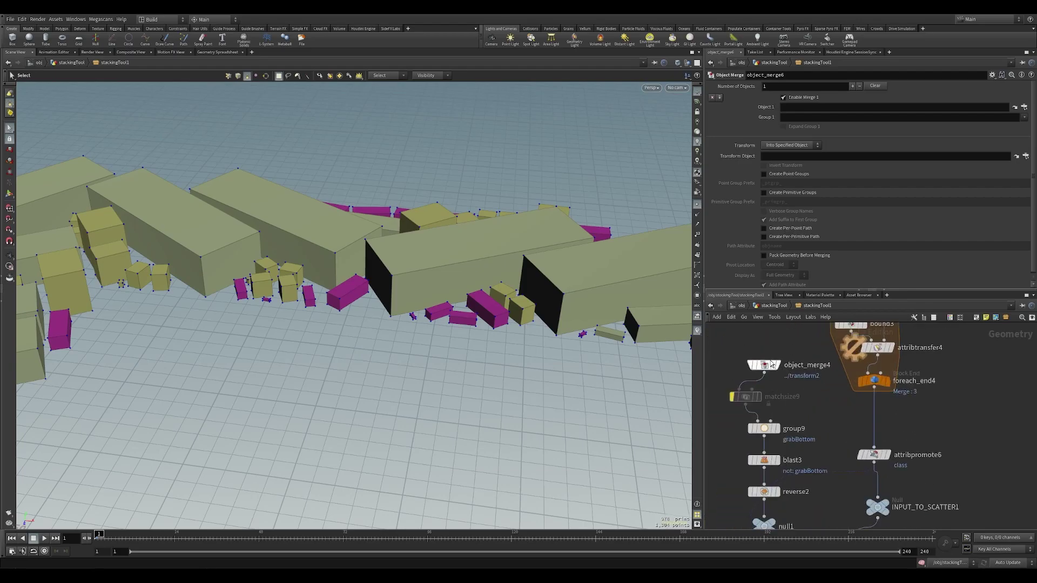
{"action": "mouse_move", "coordinate": [762, 367]}
{"action": "scroll", "coordinate": [851, 479], "scroll_direction": "down", "scroll_amount": 3}
{"action": "middle_click_drag", "start_coordinate": [810, 404], "coordinate": [794, 387]}
{"action": "scroll", "coordinate": [850, 459], "scroll_direction": "up", "scroll_amount": 3}
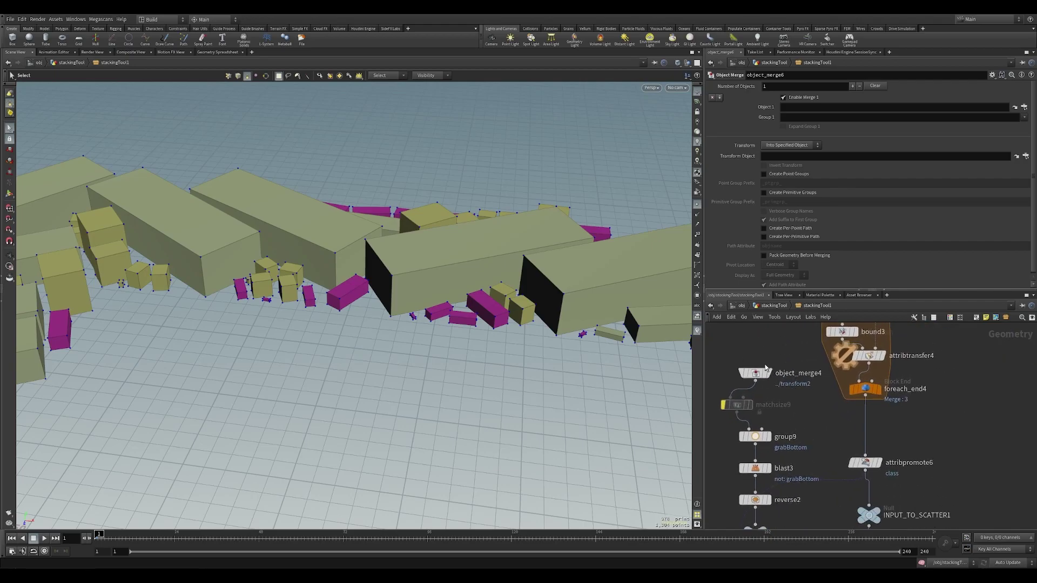
{"action": "left_click_drag", "start_coordinate": [762, 368], "coordinate": [847, 188]}
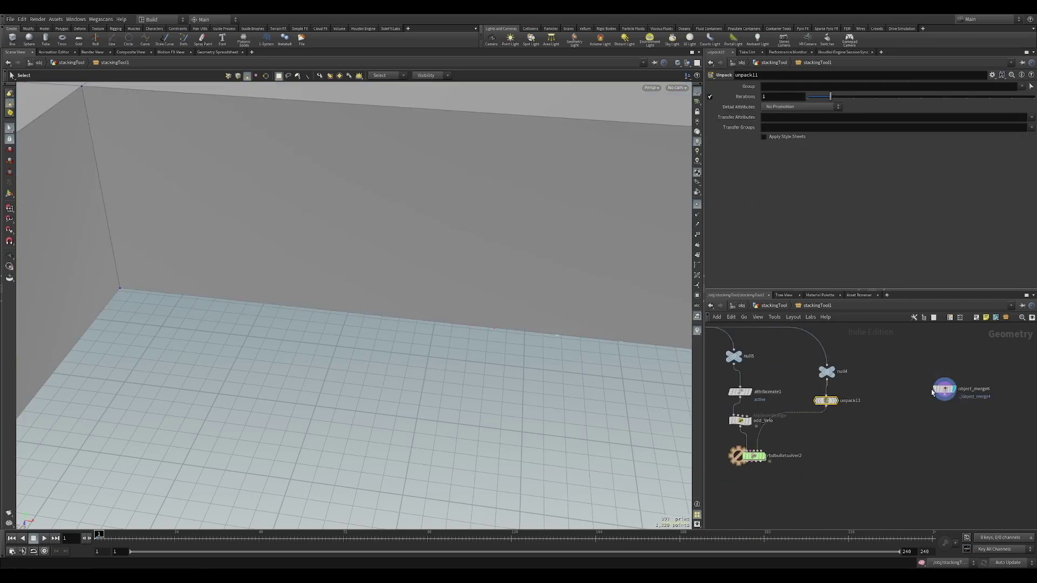
{"action": "right_click_drag", "start_coordinate": [533, 295], "coordinate": [405, 309], "text": "alt"}
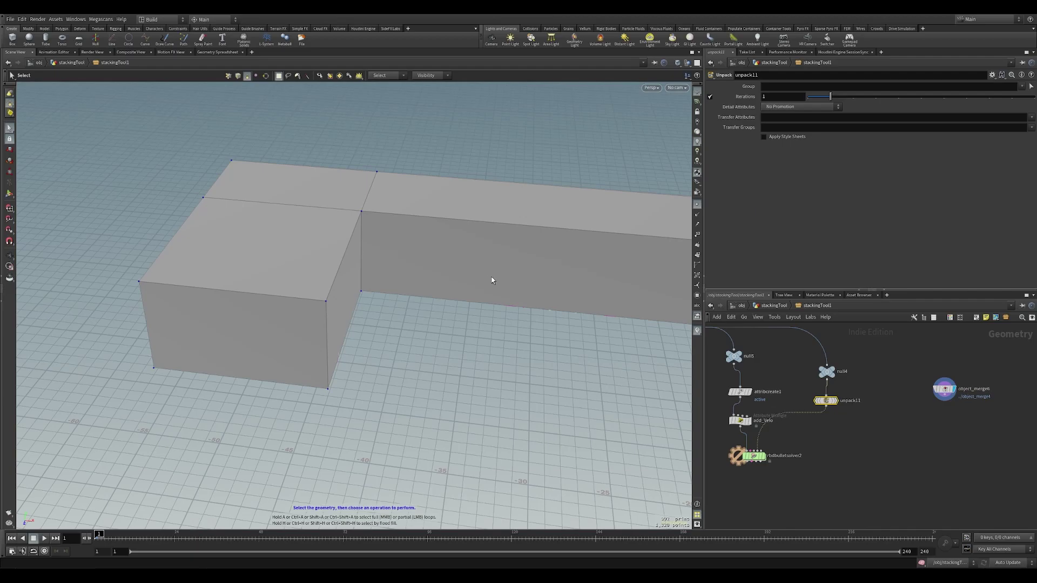
Add a Grid node beside the new Object Merge node and display it.
{"action": "key", "text": "Tab"}
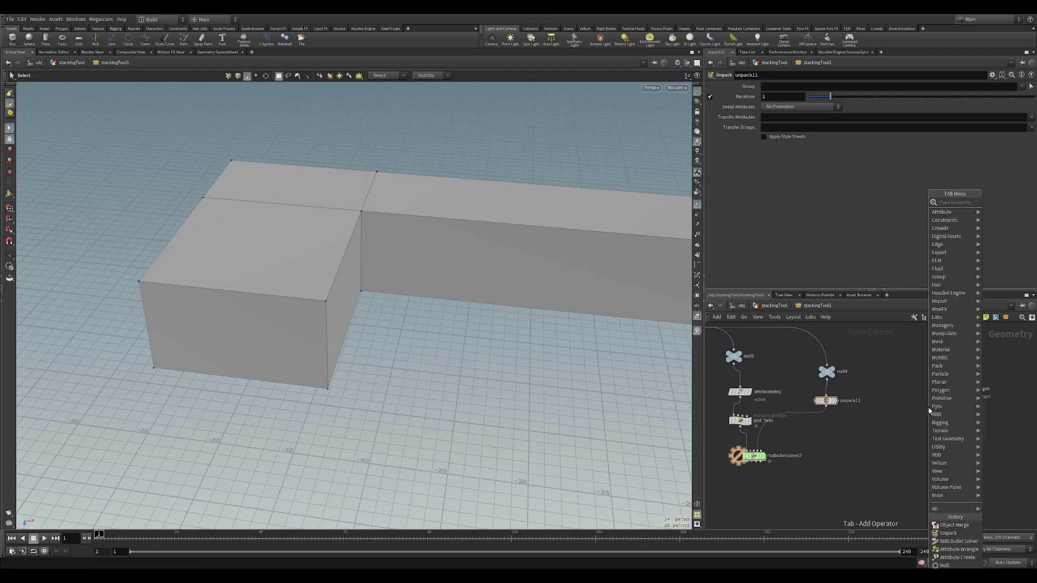
{"action": "type", "text": "grid"}
{"action": "key", "text": "Return"}
{"action": "left_click_drag", "start_coordinate": [929, 409], "coordinate": [909, 400]}
{"action": "left_click", "coordinate": [918, 398]}
{"action": "middle_click_drag", "start_coordinate": [588, 278], "coordinate": [404, 293], "text": "alt"}
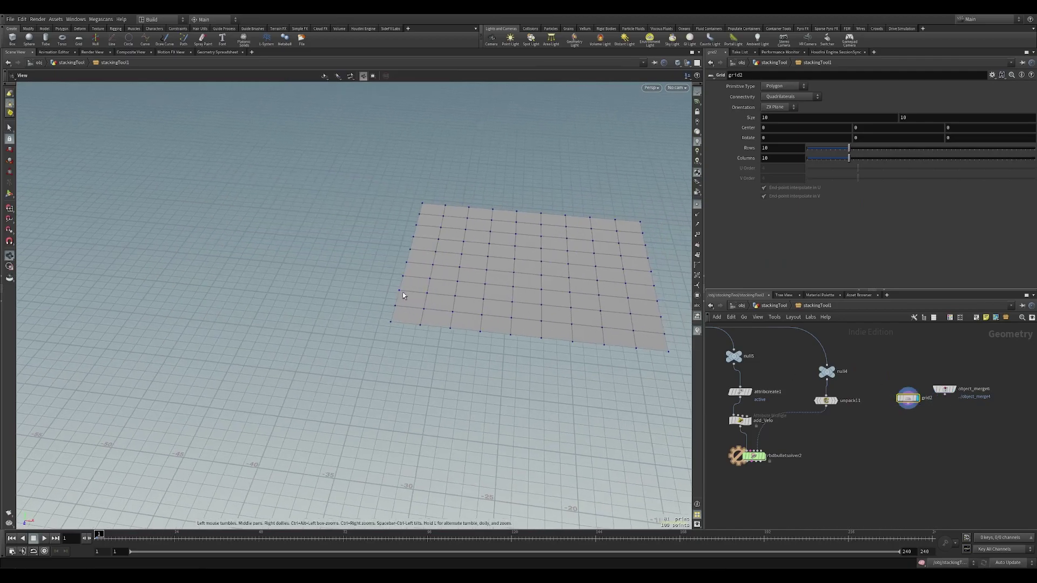
Set the grid's size to 50 by 50 while displaying the object merge geometry for comparison.
{"action": "left_click", "coordinate": [953, 389]}
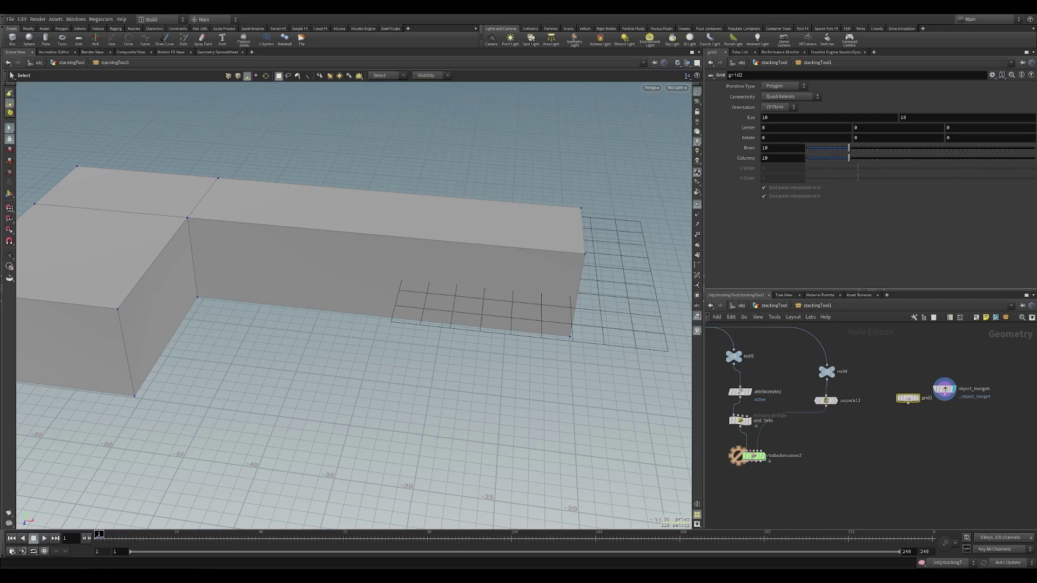
{"action": "left_click", "coordinate": [804, 118]}
{"action": "type", "text": "500"}
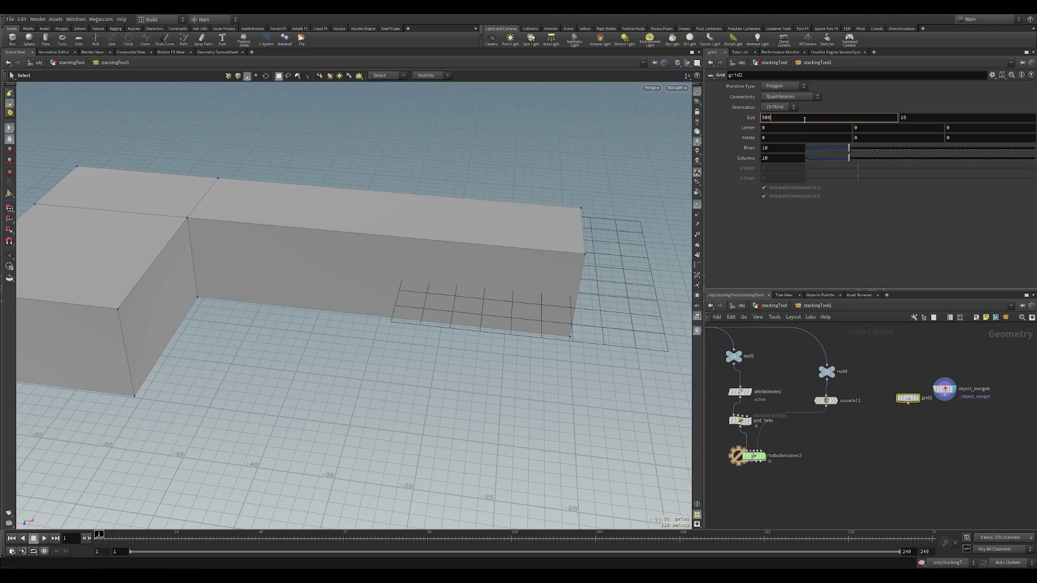
{"action": "key", "text": "Tab"}
Add a Match Size node that fits grid2 to the object merge geometry, and display its output.
{"action": "key", "text": "Tab"}
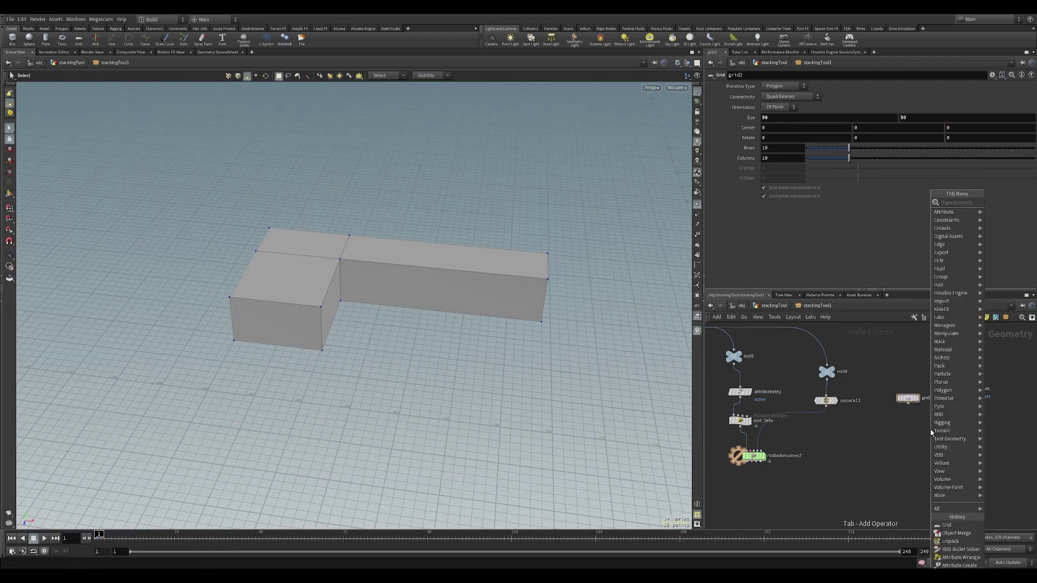
{"action": "type", "text": "match"}
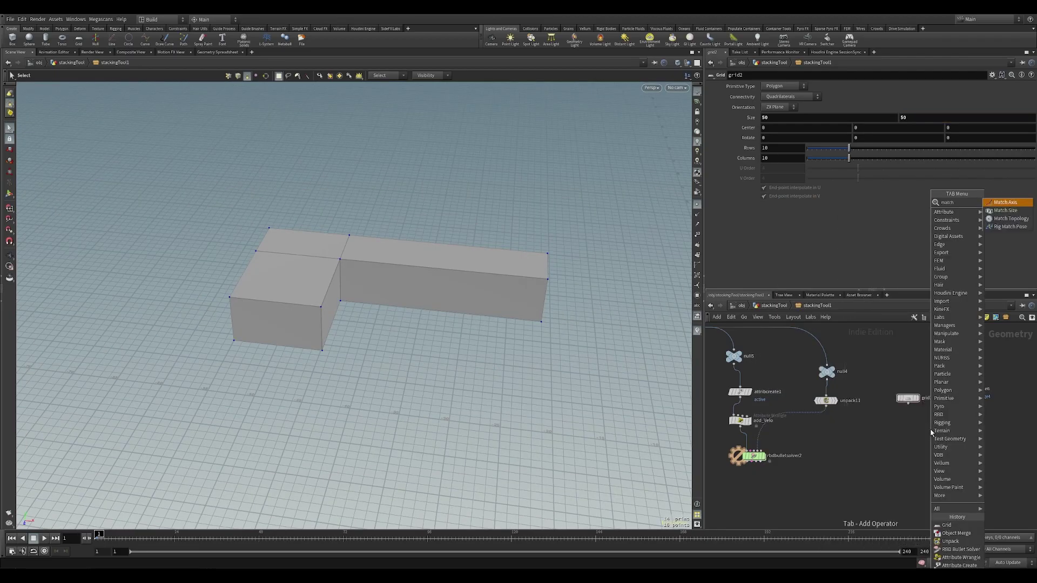
{"action": "key", "text": "Return"}
{"action": "left_click", "coordinate": [930, 430]}
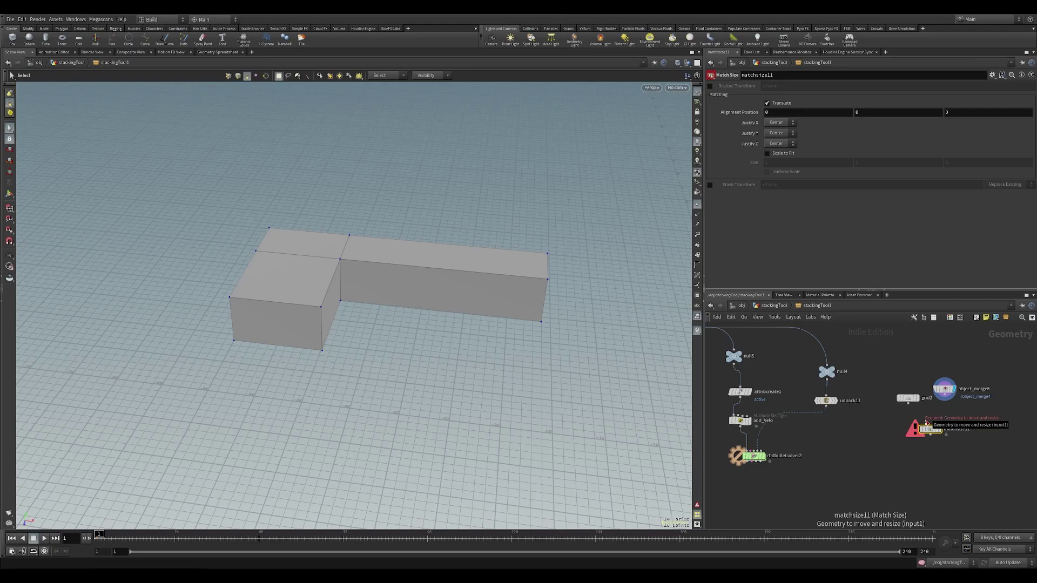
{"action": "left_click_drag", "start_coordinate": [927, 423], "coordinate": [945, 394]}
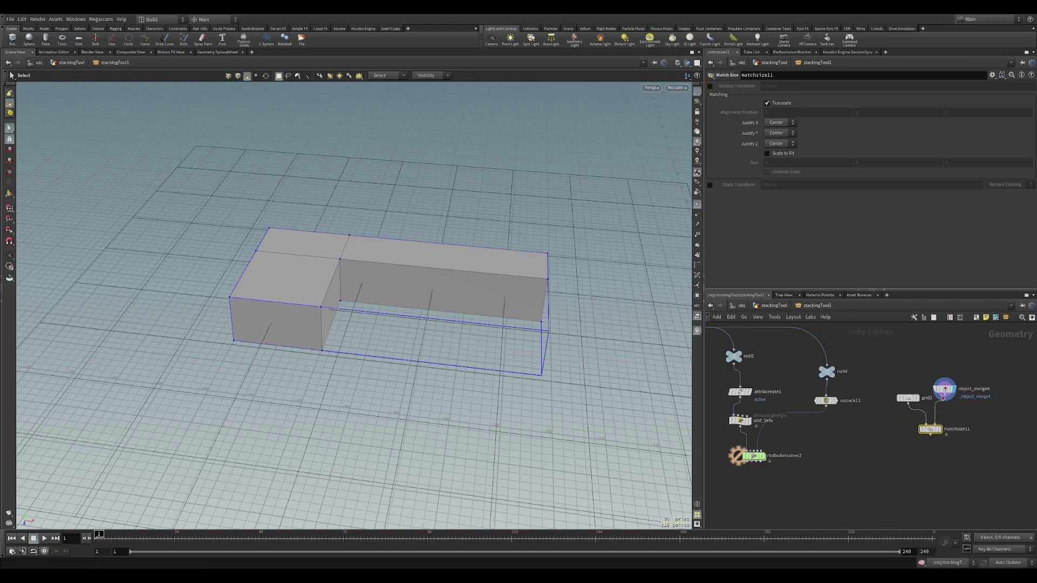
{"action": "key", "text": "r"}
{"action": "left_click_drag", "start_coordinate": [961, 456], "coordinate": [907, 425]}
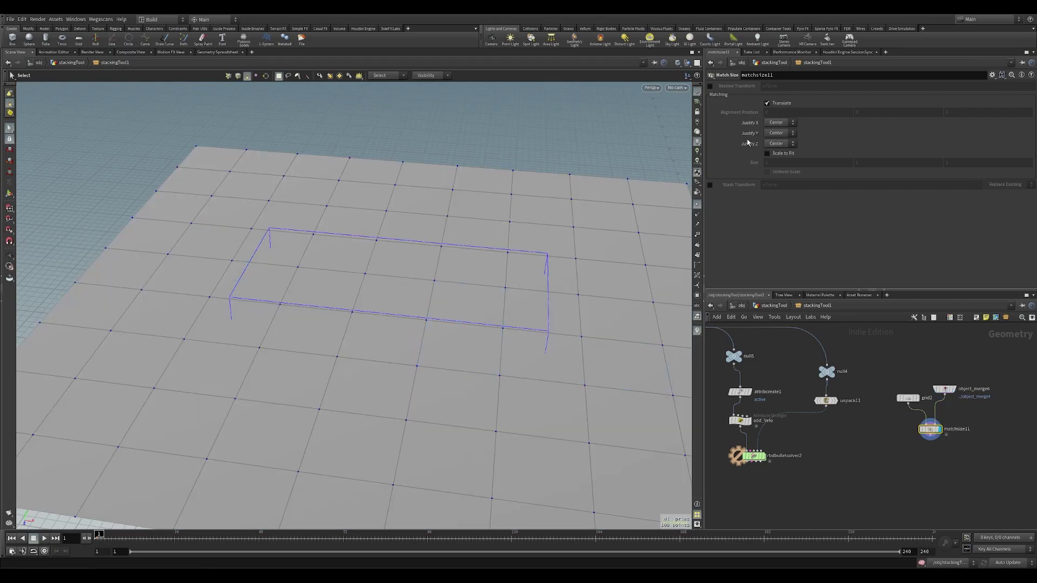
Set the Match Size node's Justify Y to Min and check the grid's placement.
{"action": "left_click", "coordinate": [778, 133]}
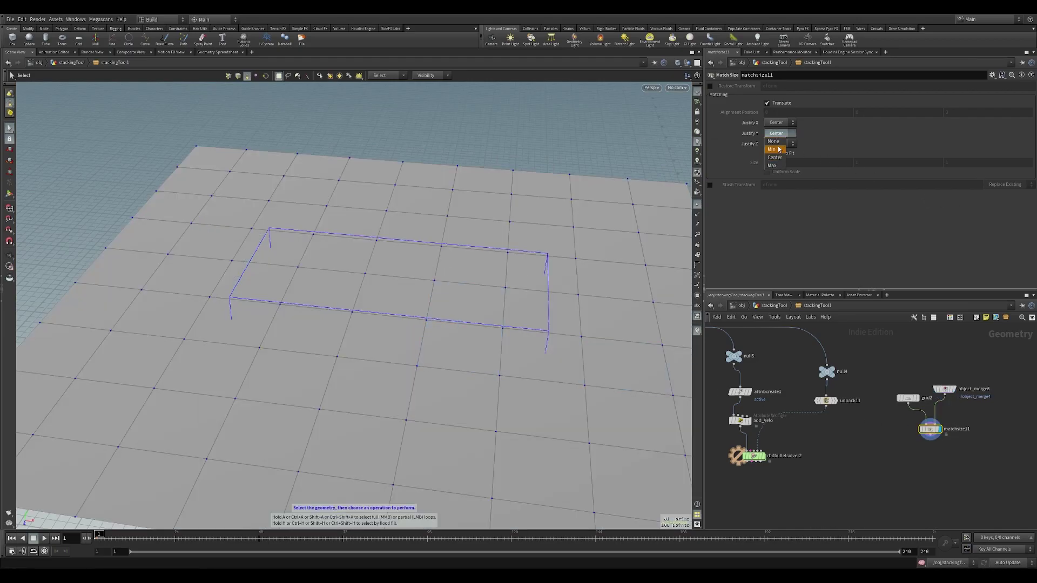
{"action": "left_click", "coordinate": [779, 149]}
{"action": "key", "text": "Escape"}
{"action": "mouse_move", "coordinate": [440, 324]}
{"action": "left_mouse_down"}
{"action": "mouse_move", "coordinate": [452, 254]}
{"action": "mouse_move", "coordinate": [429, 332]}
{"action": "left_mouse_up"}
{"action": "key", "text": "s"}
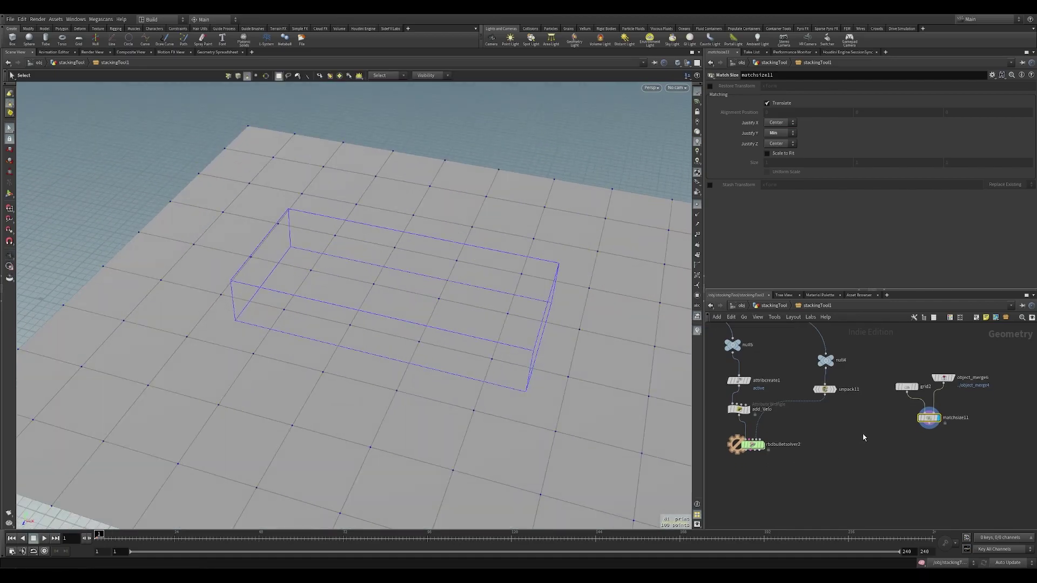
Merge unpack11 with the matched grid and feed the merge into the RBD Bullet Solver's collision geometry input.
{"action": "left_click", "coordinate": [823, 390], "text": "shift"}
{"action": "left_click_drag", "start_coordinate": [825, 396], "coordinate": [867, 431], "text": "alt"}
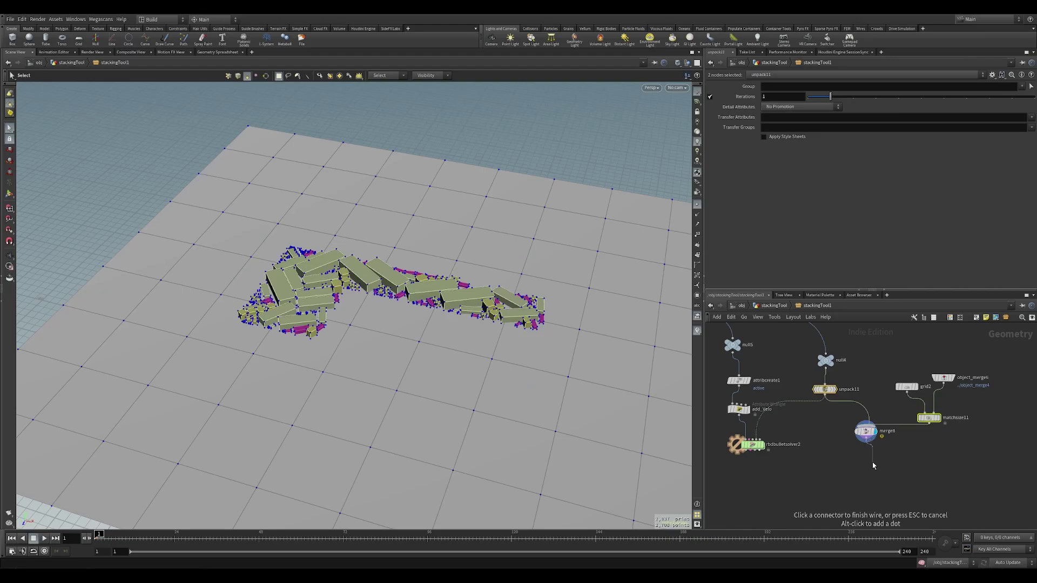
{"action": "key", "text": "Escape"}
{"action": "left_click", "coordinate": [865, 432]}
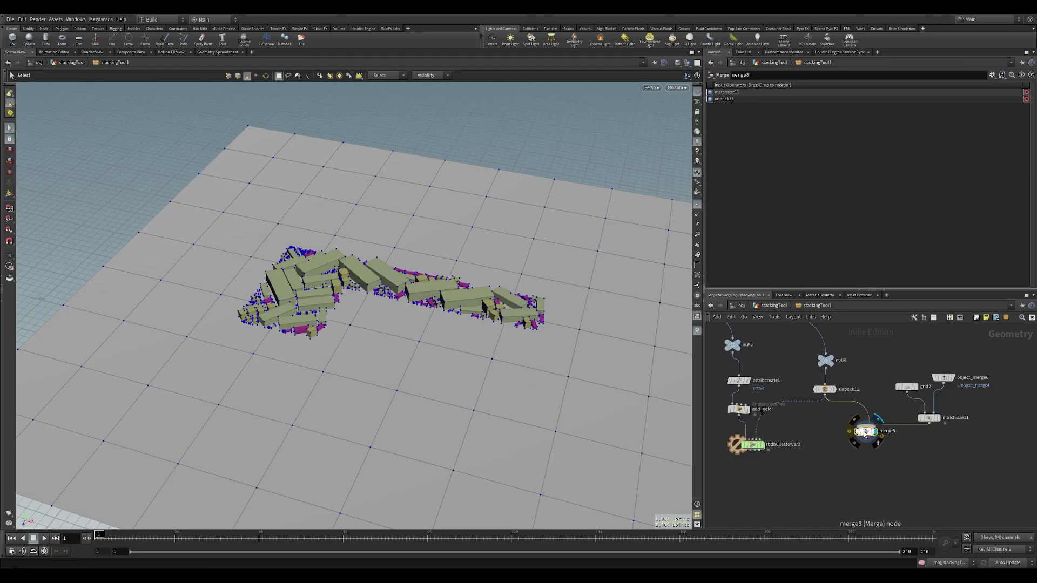
{"action": "left_click_drag", "start_coordinate": [864, 432], "coordinate": [806, 409]}
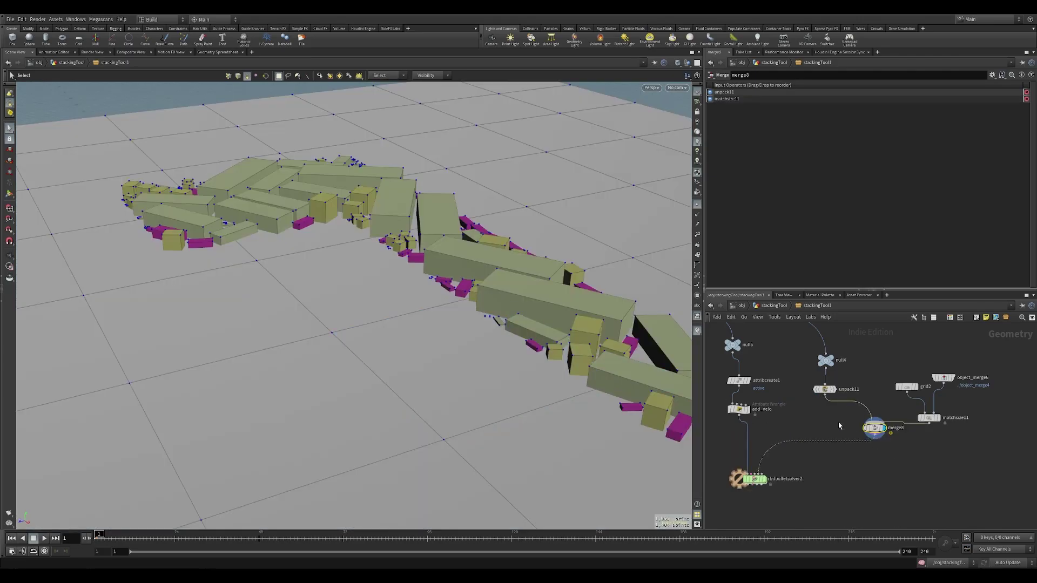
{"action": "mouse_move", "coordinate": [882, 431]}
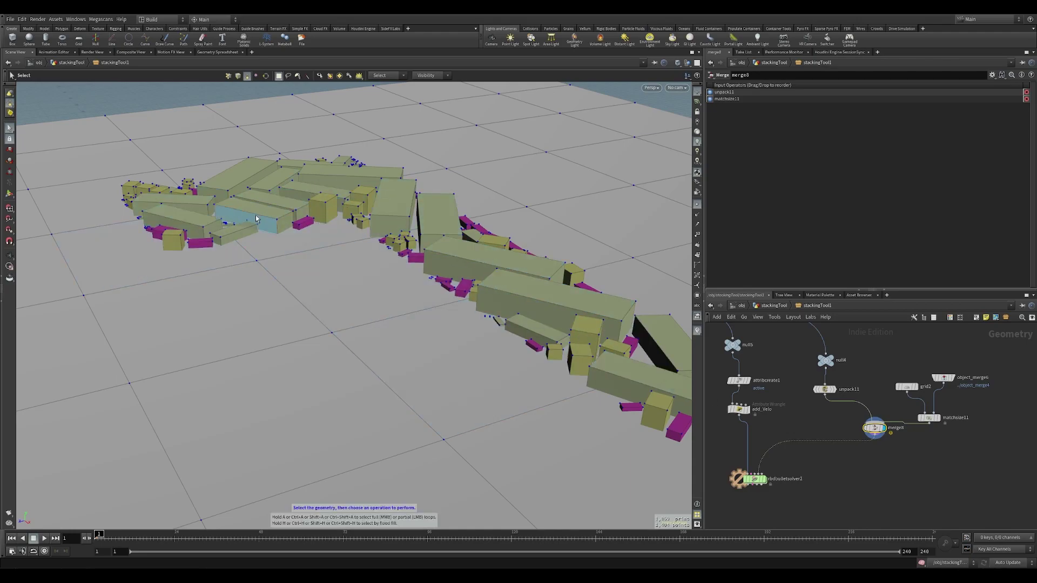
Set the RBD Bullet Solver's Time Scale to 2.
{"action": "middle_click_drag", "start_coordinate": [781, 509], "coordinate": [804, 452]}
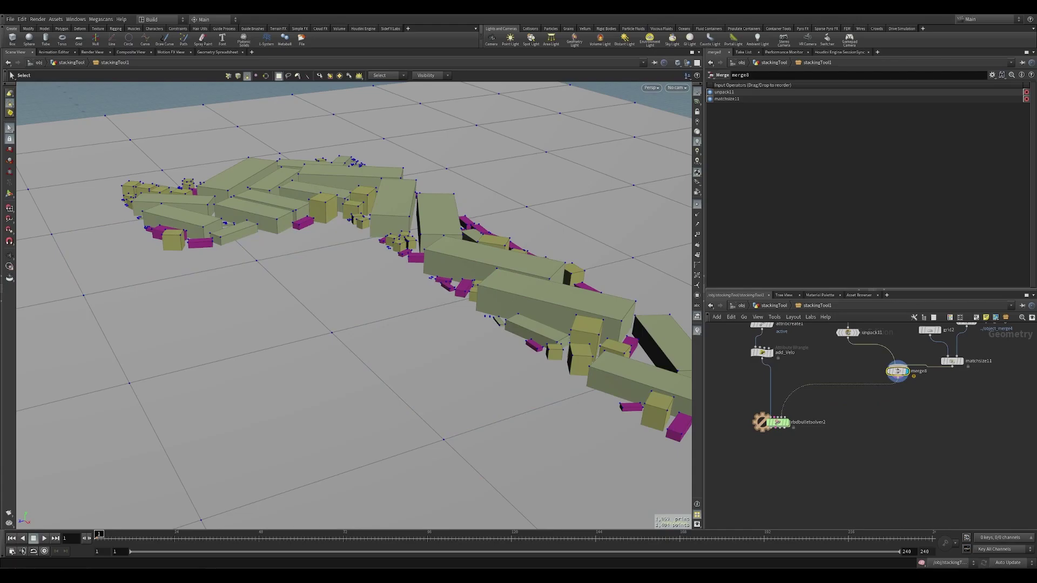
{"action": "left_click", "coordinate": [778, 422]}
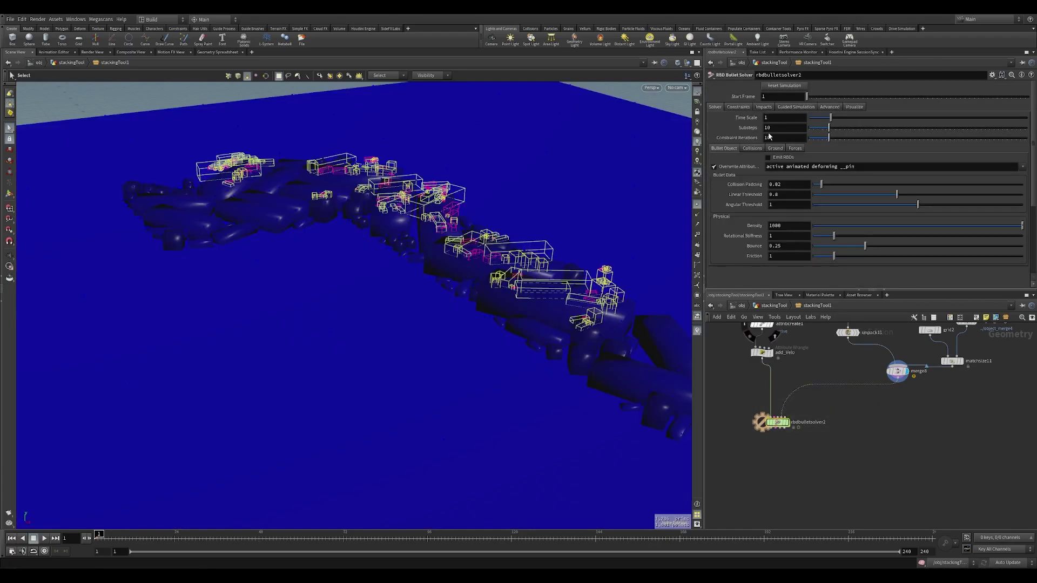
{"action": "type", "text": "2"}
{"action": "key", "text": "Return"}
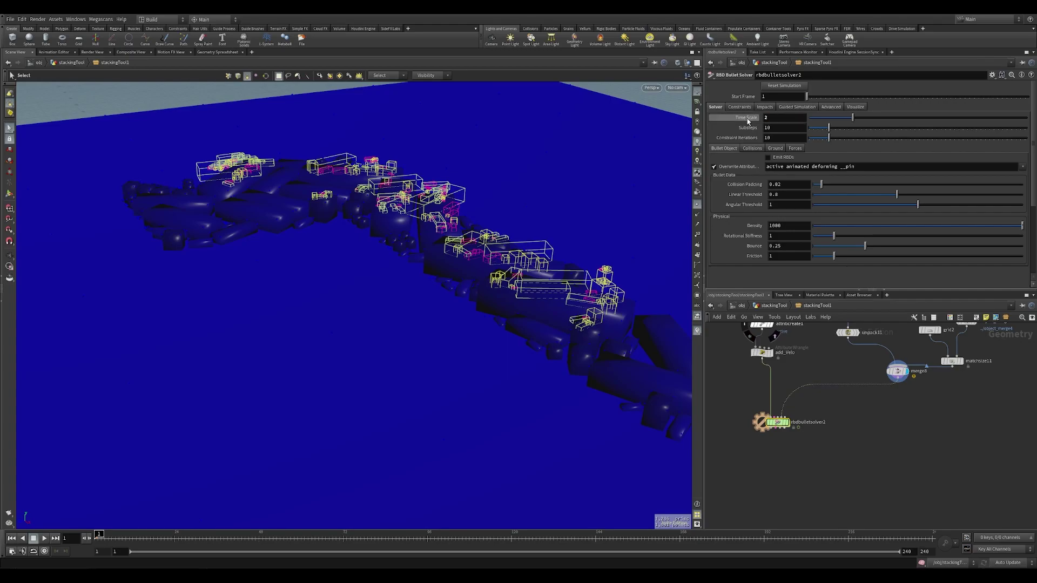
{"action": "mouse_move", "coordinate": [748, 121]}
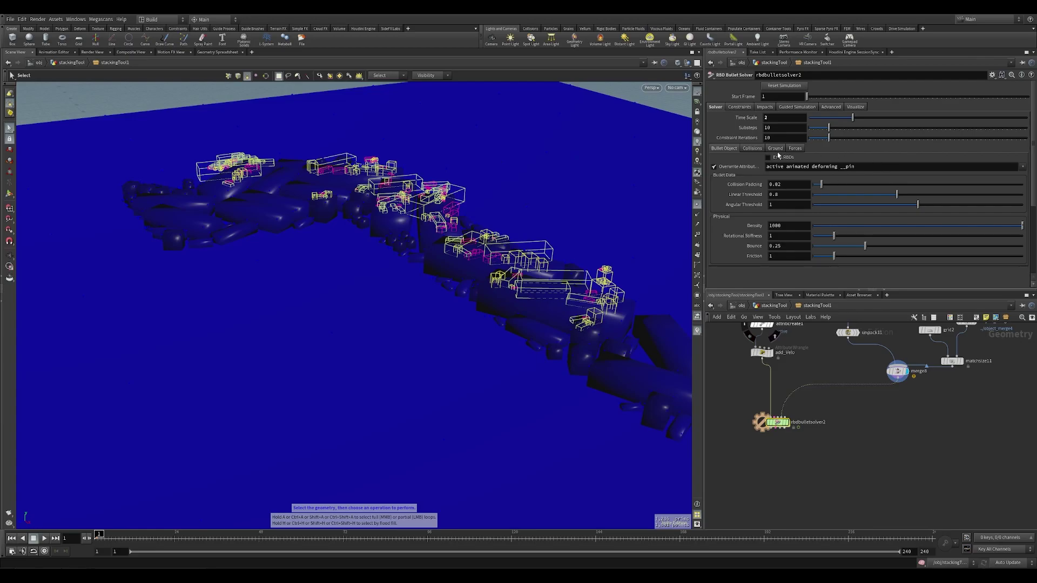
Enter orient as the transfer attribute in the RBD Bullet Solver's advanced output settings.
{"action": "left_click", "coordinate": [830, 107]}
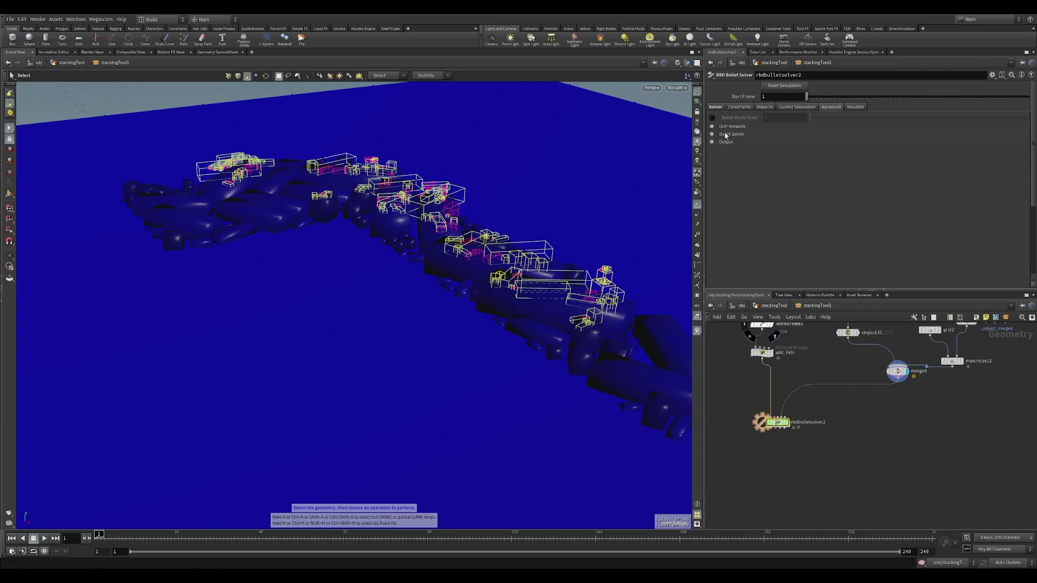
{"action": "left_click", "coordinate": [725, 142]}
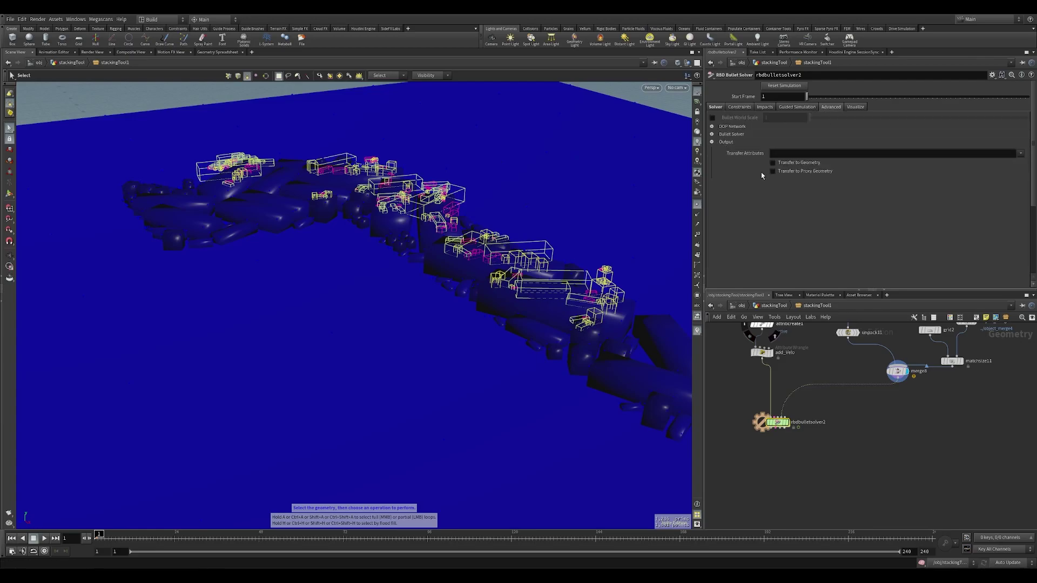
{"action": "left_click", "coordinate": [795, 156]}
{"action": "type", "text": "orient"}
{"action": "key", "text": "Return"}
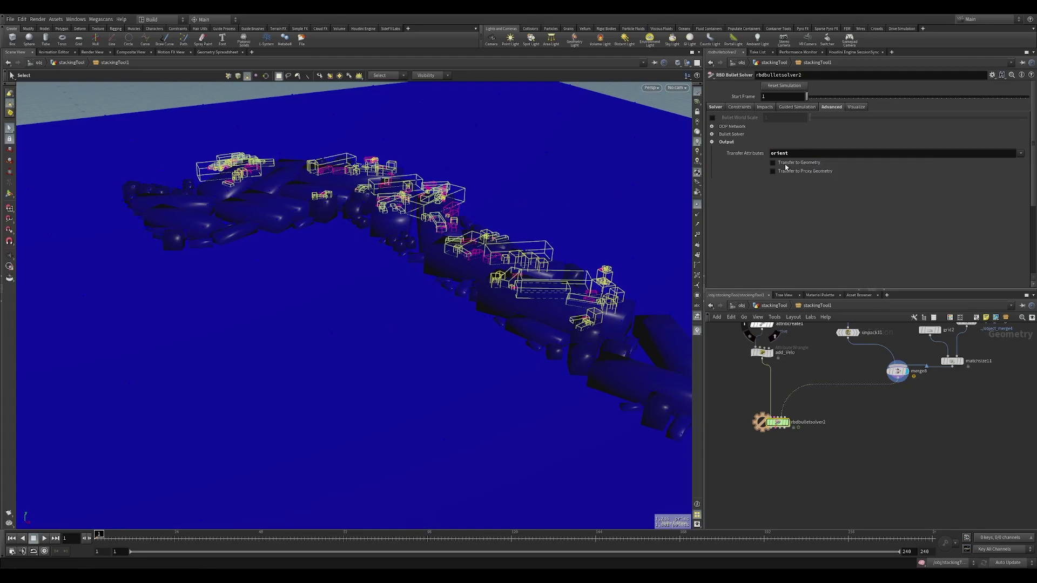
Enable Transfer to Geometry on the RBD Bullet Solver, then add and display a Time Shift node on its geometry output.
{"action": "left_click", "coordinate": [786, 163]}
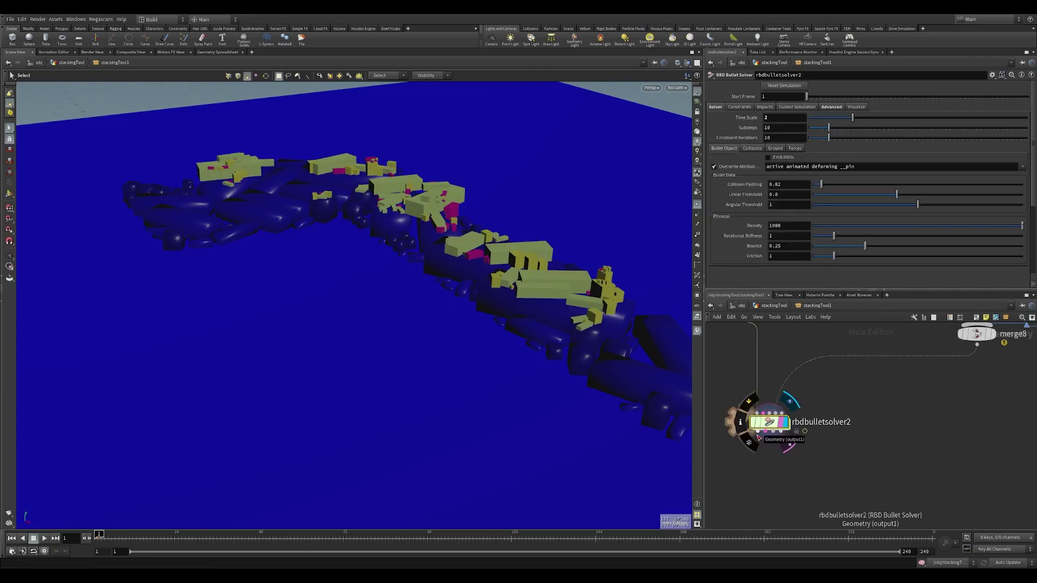
{"action": "mouse_move", "coordinate": [759, 438]}
{"action": "left_mouse_down"}
{"action": "mouse_move", "coordinate": [784, 464]}
{"action": "mouse_move", "coordinate": [776, 445]}
{"action": "left_mouse_up"}
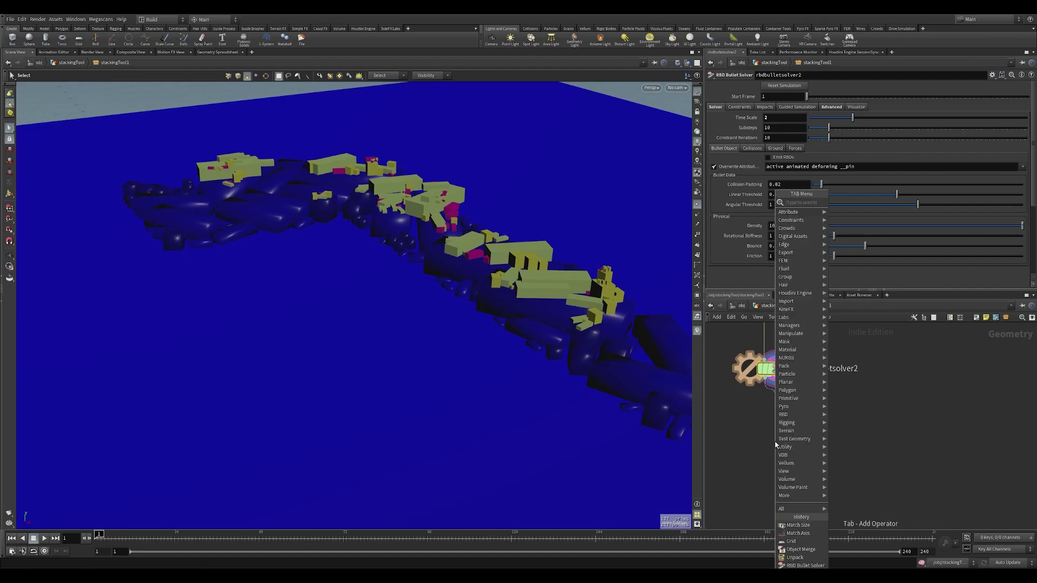
{"action": "type", "text": "timesh"}
{"action": "key", "text": "Return"}
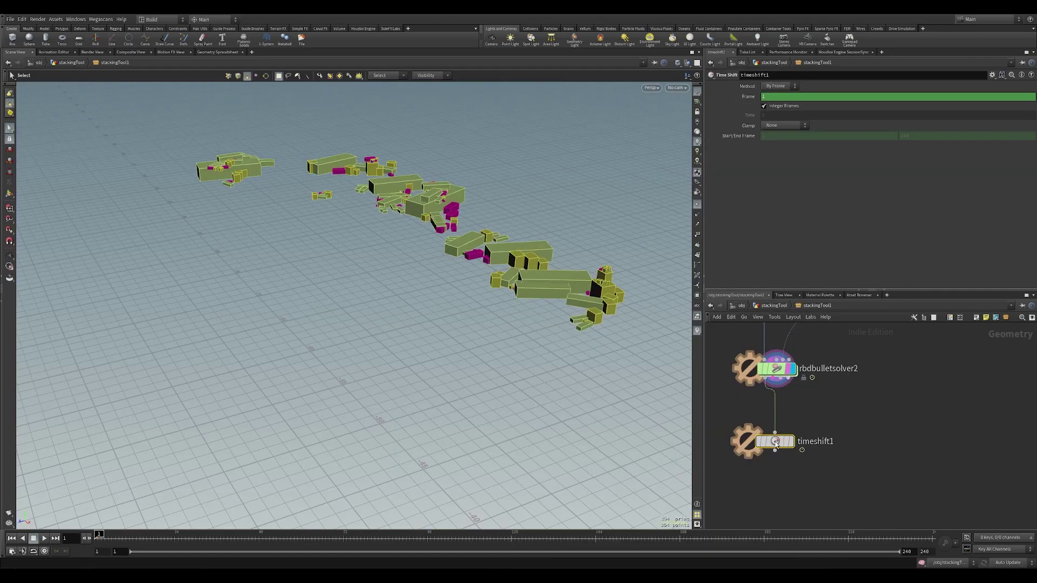
{"action": "left_click", "coordinate": [792, 442]}
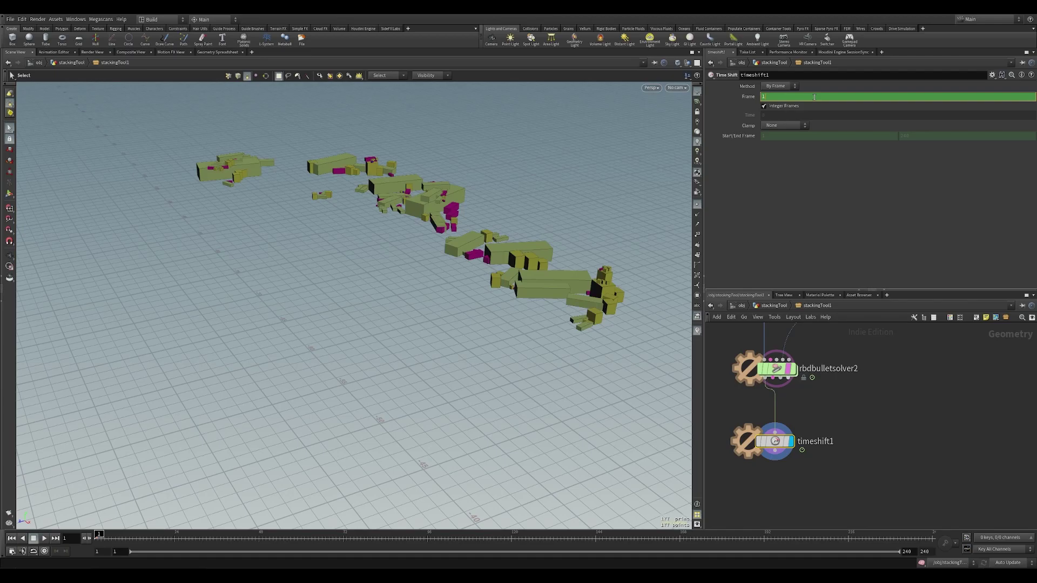
Set the Time Shift node's Frame to 100 and view the simulated props.
{"action": "type", "text": "1"}
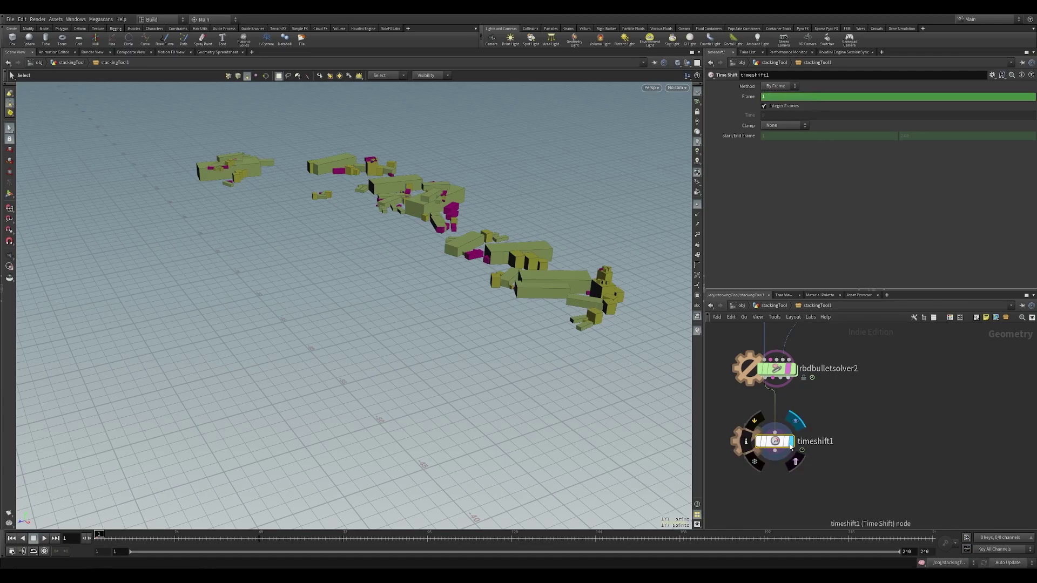
{"action": "left_click", "coordinate": [785, 96]}
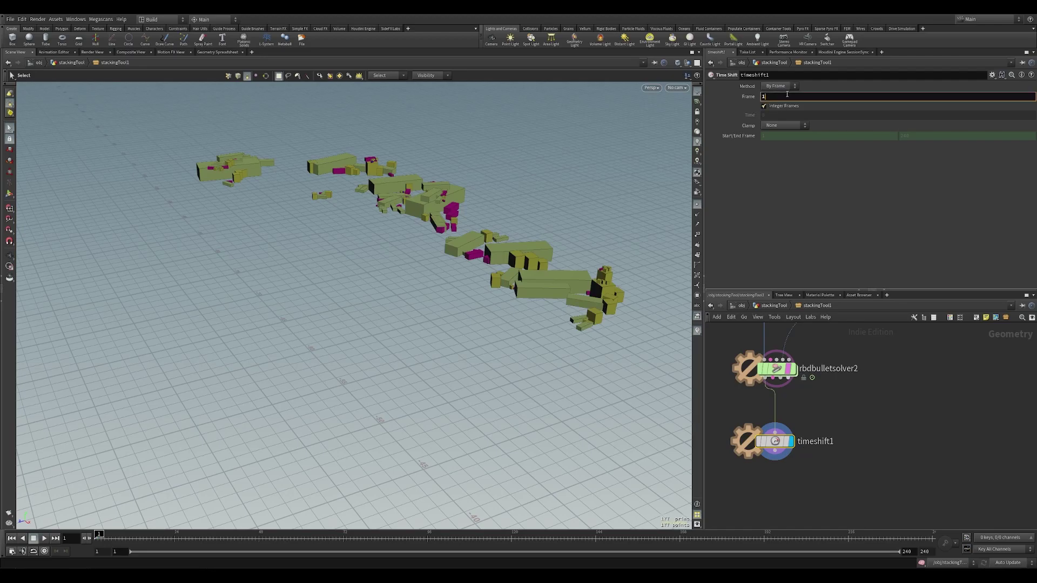
{"action": "type", "text": "00"}
{"action": "key", "text": "Return"}
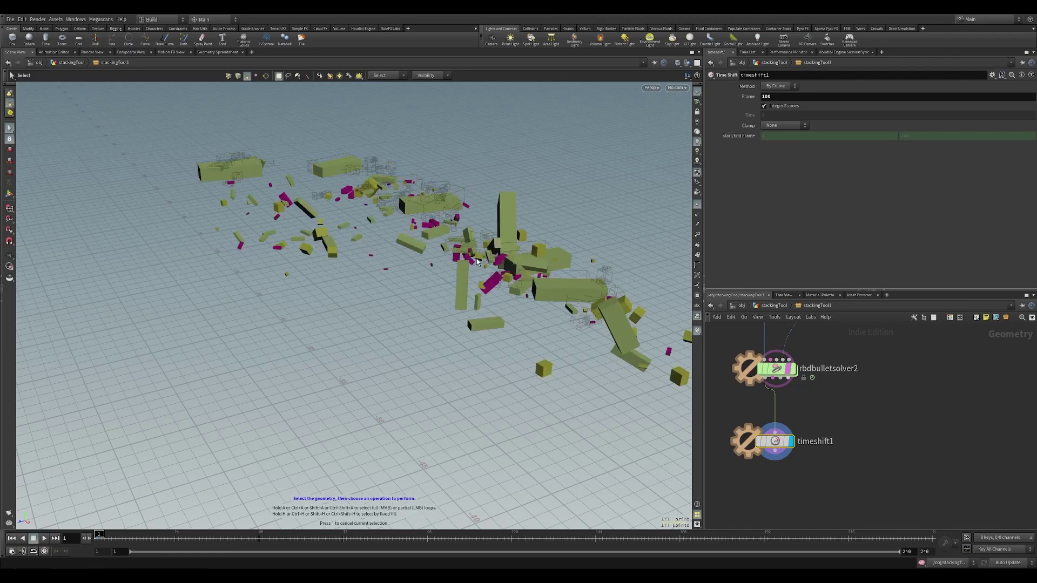
{"action": "left_click_drag", "start_coordinate": [464, 302], "coordinate": [527, 281], "text": "alt"}
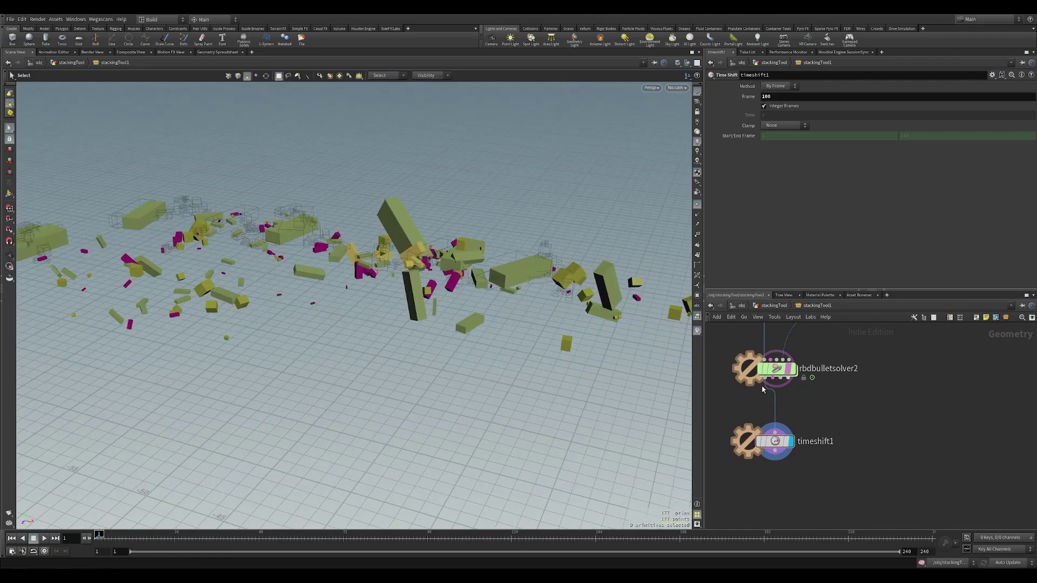
Turn off the solver's template display and template the merged collision geometry instead.
{"action": "left_click", "coordinate": [788, 369]}
{"action": "mouse_move", "coordinate": [438, 267]}
{"action": "left_mouse_down"}
{"action": "mouse_move", "coordinate": [462, 228]}
{"action": "mouse_move", "coordinate": [451, 260]}
{"action": "left_mouse_up"}
{"action": "middle_click_drag", "start_coordinate": [756, 395], "coordinate": [751, 484]}
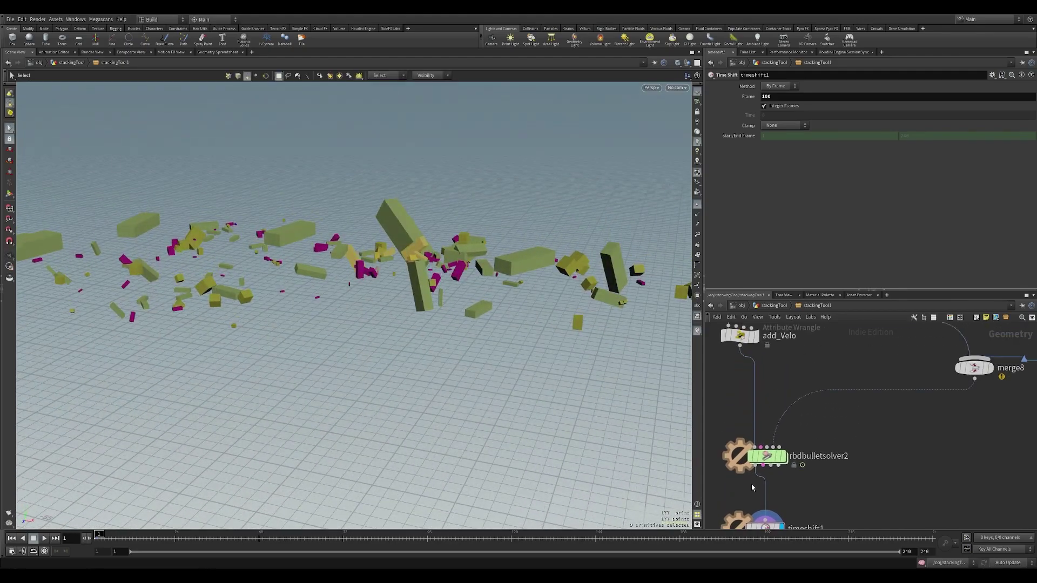
{"action": "scroll", "coordinate": [784, 444], "scroll_direction": "down", "scroll_amount": 3}
{"action": "left_click", "coordinate": [929, 405]}
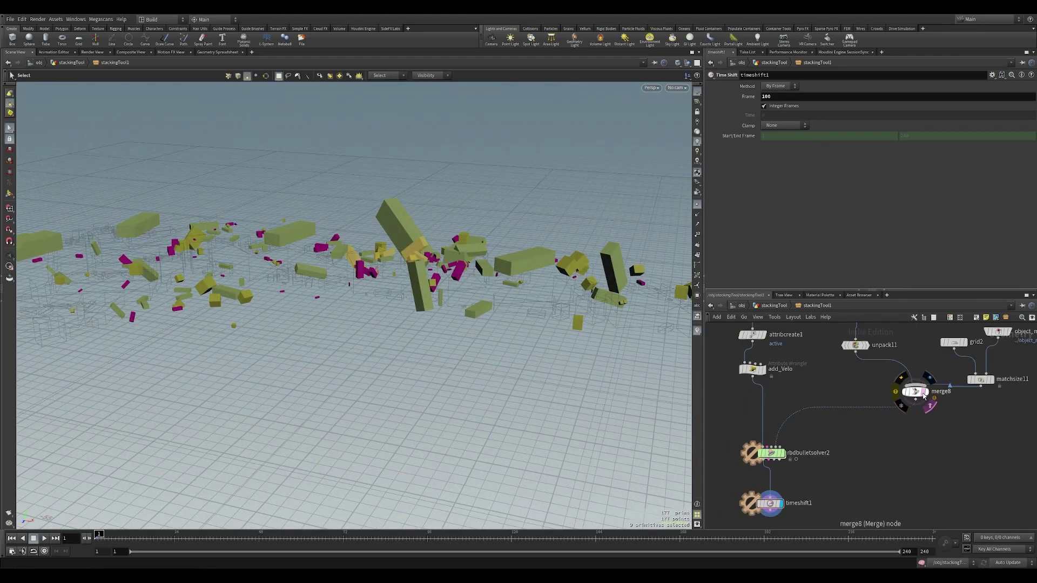
Examine from several angles how the simulated props lie relative to the ground props and the ground grid.
{"action": "right_click", "coordinate": [405, 249]}
{"action": "right_click_drag", "start_coordinate": [355, 271], "coordinate": [354, 238], "text": "alt"}
{"action": "left_click_drag", "start_coordinate": [354, 238], "coordinate": [499, 218], "text": "alt"}
{"action": "right_click_drag", "start_coordinate": [499, 218], "coordinate": [361, 244]}
{"action": "left_click_drag", "start_coordinate": [361, 245], "coordinate": [348, 229], "text": "alt"}
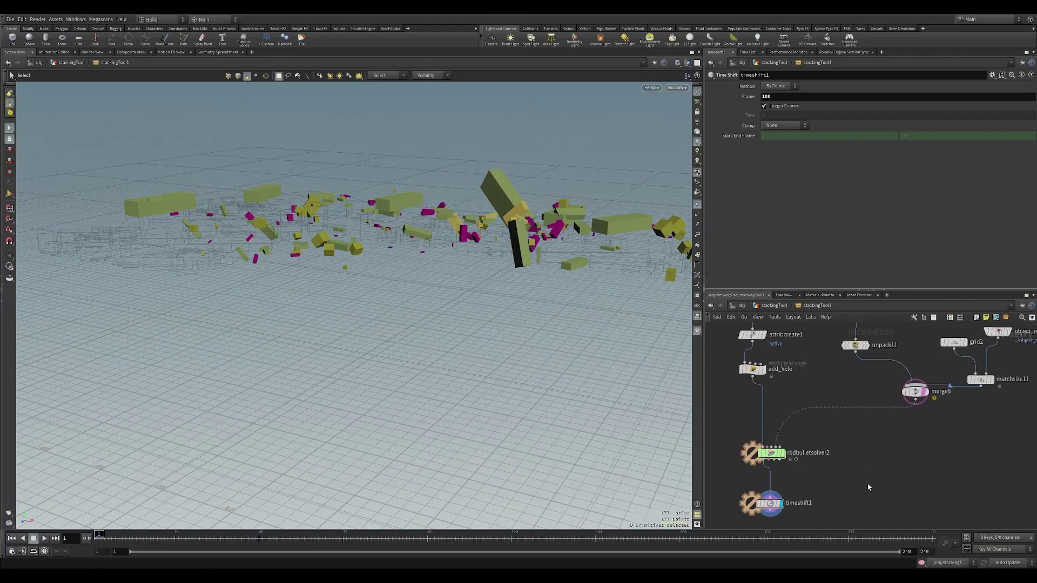
{"action": "right_click_drag", "start_coordinate": [575, 276], "coordinate": [511, 275], "text": "alt"}
{"action": "middle_click_drag", "start_coordinate": [511, 275], "coordinate": [370, 315], "text": "alt"}
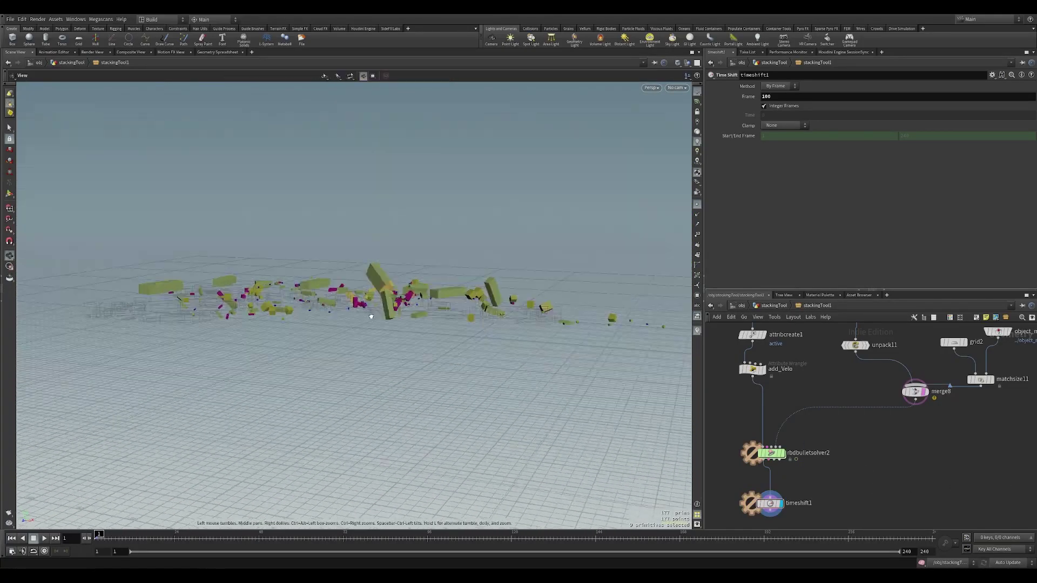
{"action": "left_click_drag", "start_coordinate": [371, 315], "coordinate": [405, 320], "text": "alt"}
{"action": "key", "text": "Escape"}
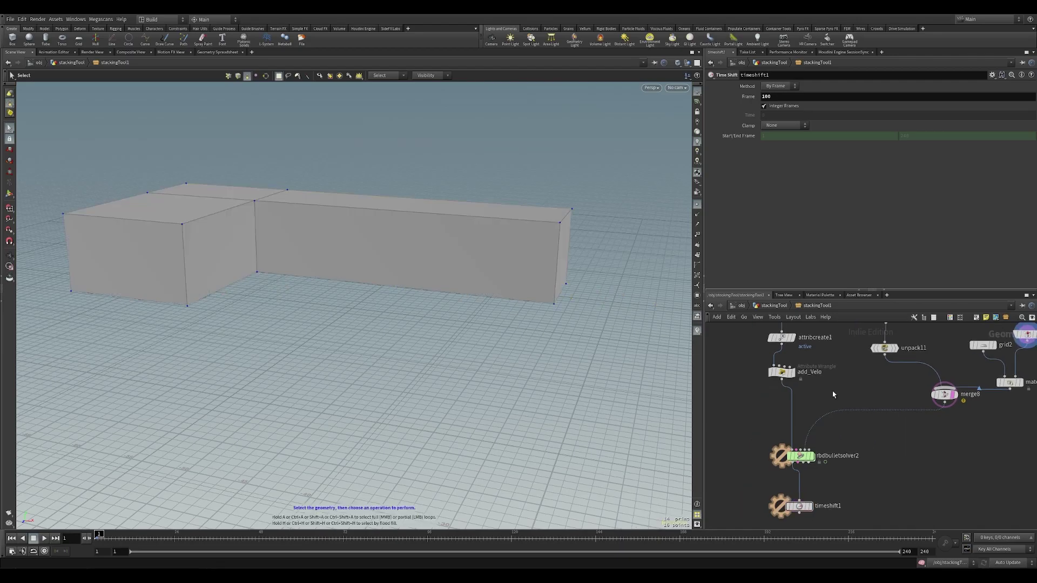
Add a Bound node from the add_Velo wrangle's output and display it.
{"action": "scroll", "coordinate": [835, 390], "scroll_direction": "down", "scroll_amount": 3}
{"action": "middle_click_drag", "start_coordinate": [835, 380], "coordinate": [775, 425]}
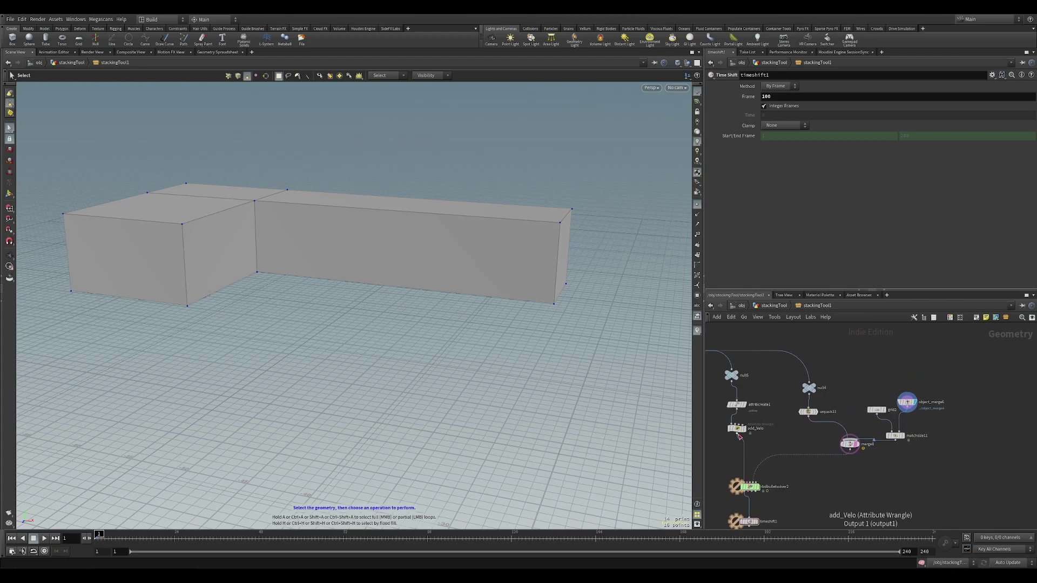
{"action": "left_click", "coordinate": [737, 434]}
{"action": "middle_click_drag", "start_coordinate": [725, 458], "coordinate": [804, 428]}
{"action": "key", "text": "Tab"}
{"action": "type", "text": "bound"}
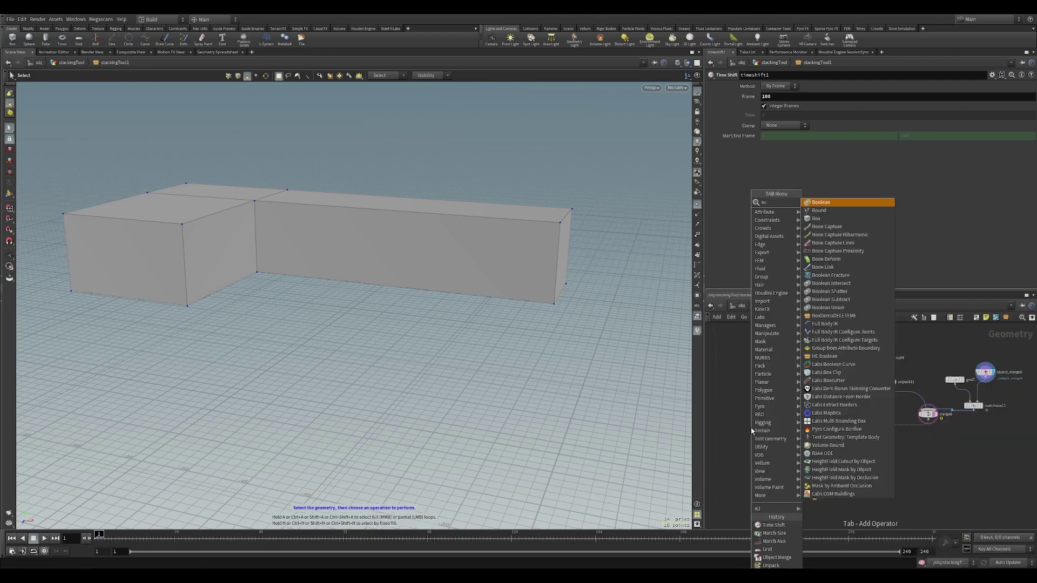
{"action": "key", "text": "Return"}
{"action": "left_click", "coordinate": [751, 427]}
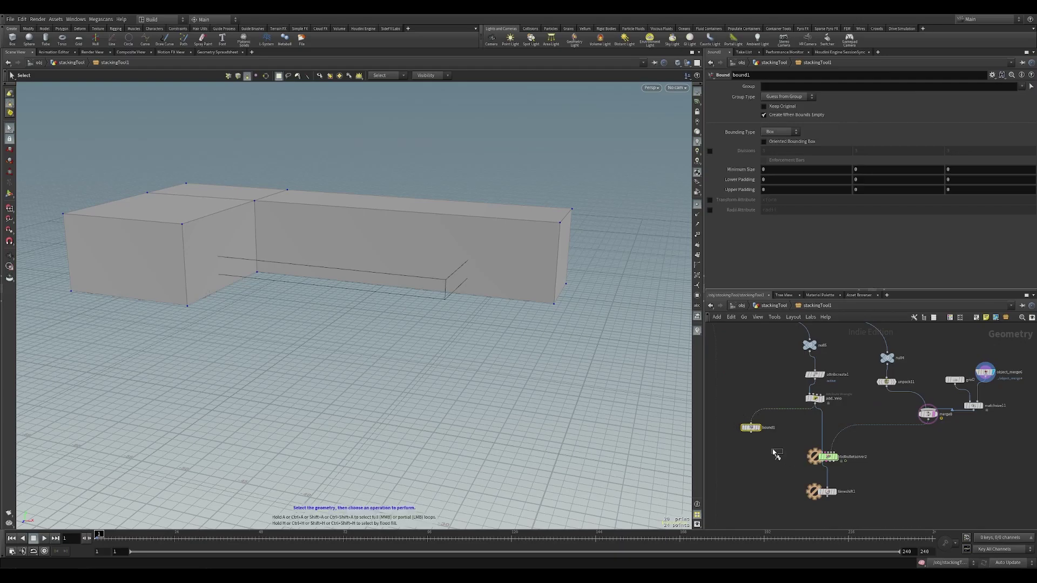
{"action": "left_click", "coordinate": [759, 427]}
Rewire the Bound node's input to the group node just above the split and check the resulting box.
{"action": "left_click_drag", "start_coordinate": [424, 280], "coordinate": [359, 292], "text": "alt"}
{"action": "middle_click", "coordinate": [810, 346]}
{"action": "middle_click_drag", "start_coordinate": [767, 386], "coordinate": [833, 460]}
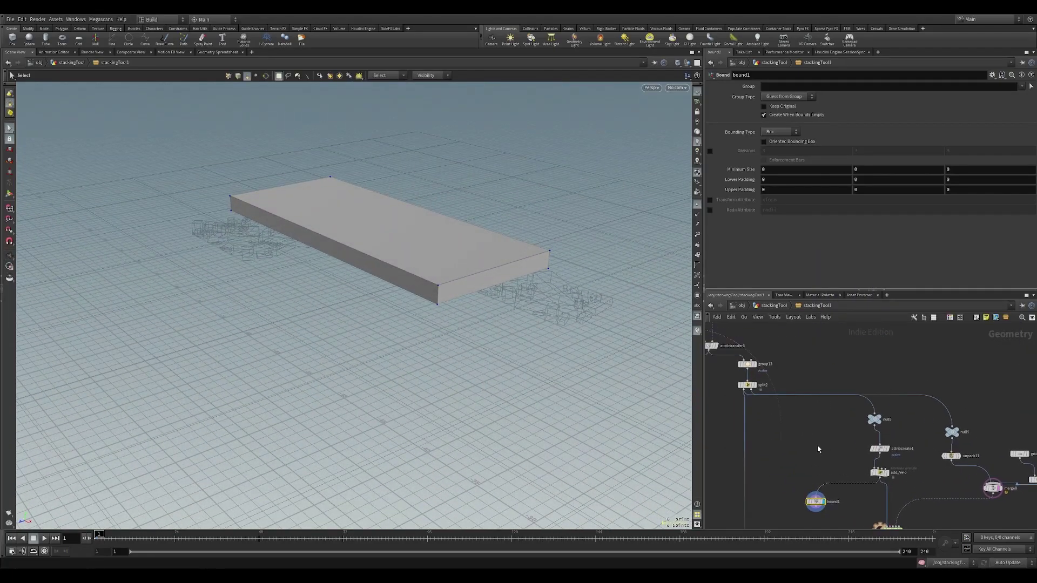
{"action": "left_click_drag", "start_coordinate": [747, 370], "coordinate": [803, 496]}
{"action": "key", "text": "Escape"}
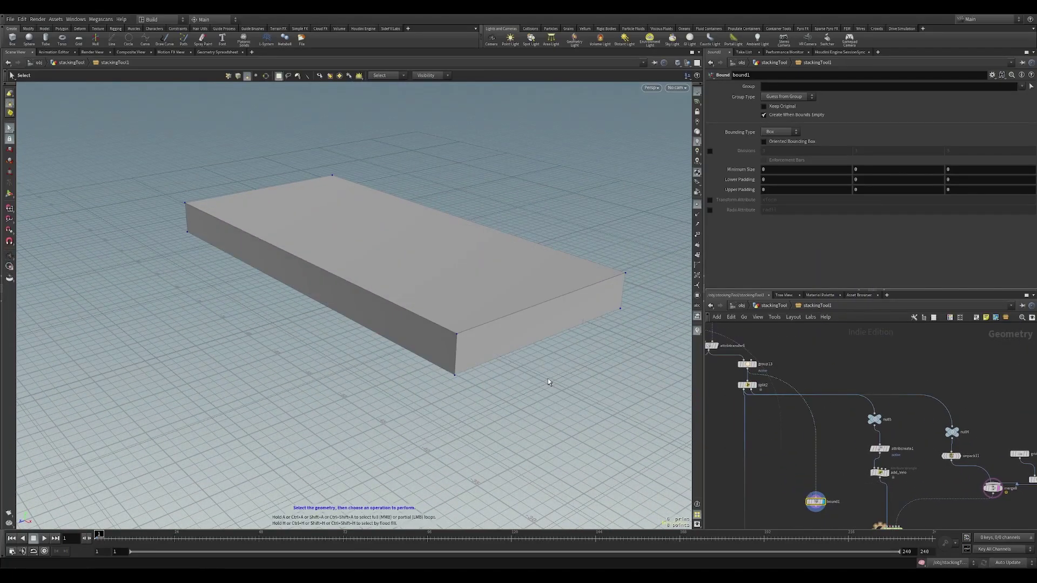
{"action": "left_click_drag", "start_coordinate": [549, 378], "coordinate": [432, 340]}
{"action": "key", "text": "s"}
Add a Transform node below the Bound node and connect the Bound output to it.
{"action": "middle_click_drag", "start_coordinate": [832, 523], "coordinate": [793, 428]}
{"action": "key", "text": "Tab"}
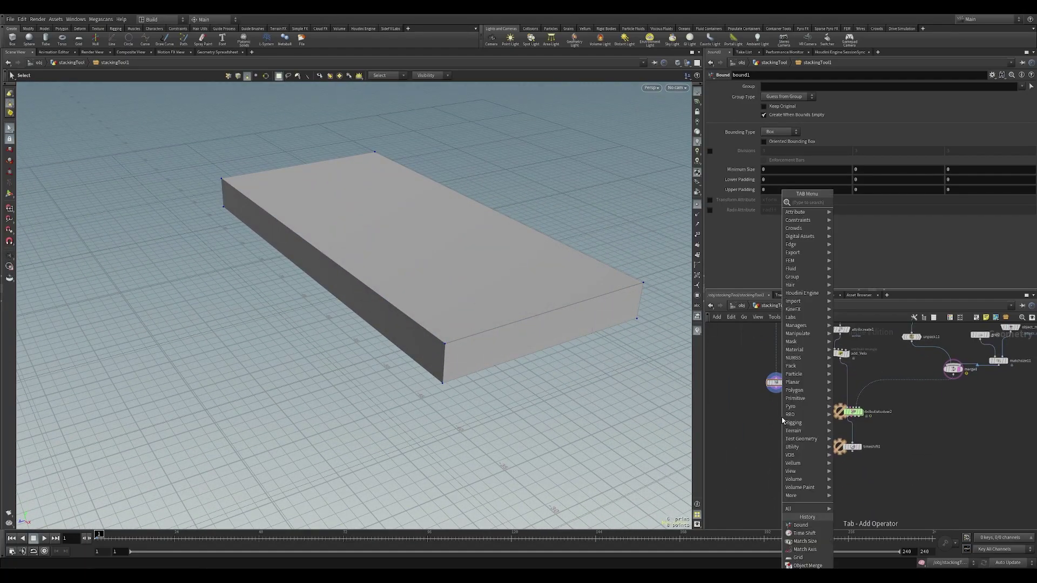
{"action": "type", "text": "transform"}
{"action": "key", "text": "Return"}
{"action": "left_click", "coordinate": [778, 416]}
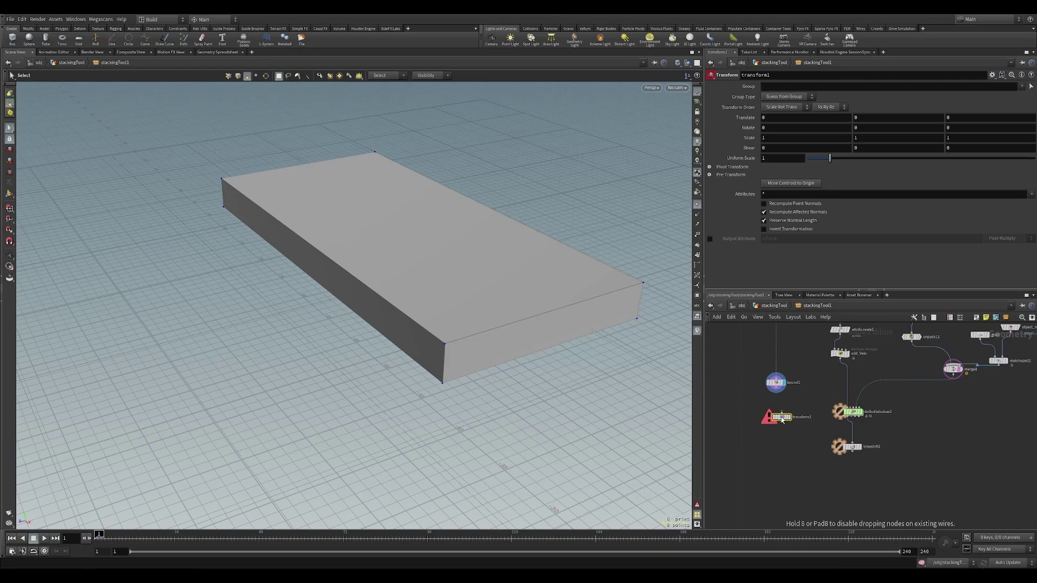
{"action": "left_click_drag", "start_coordinate": [776, 411], "coordinate": [773, 385]}
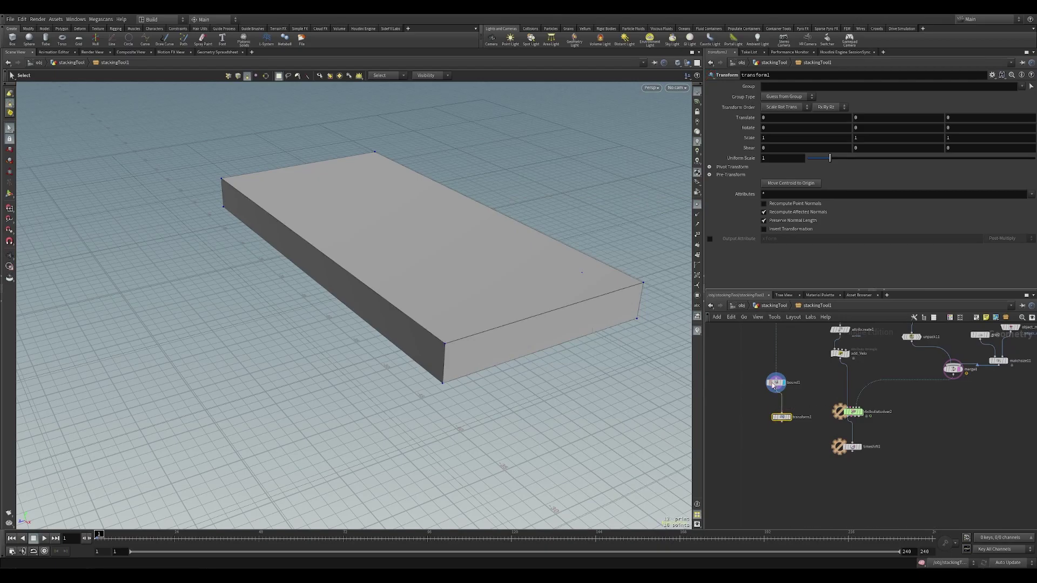
Set the Transform node's Pivot Translate to $CEX, $CEY, $CEZ and scale the bounding box to 1.3, 2.1, 1.9.
{"action": "left_click", "coordinate": [732, 167]}
{"action": "left_click", "coordinate": [794, 178]}
{"action": "type", "text": "$CEX"}
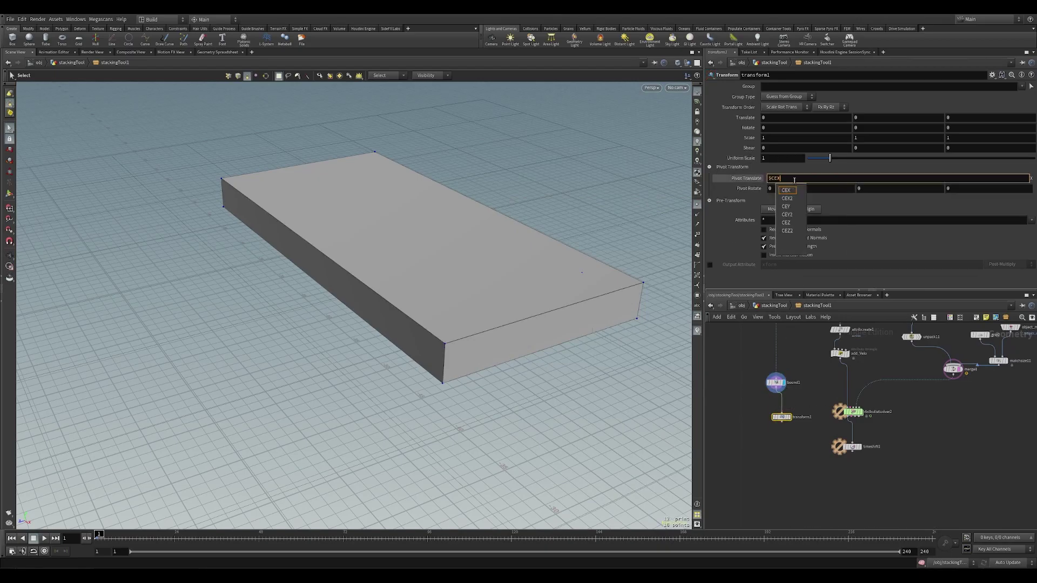
{"action": "key", "text": "Return"}
{"action": "left_click", "coordinate": [893, 178]}
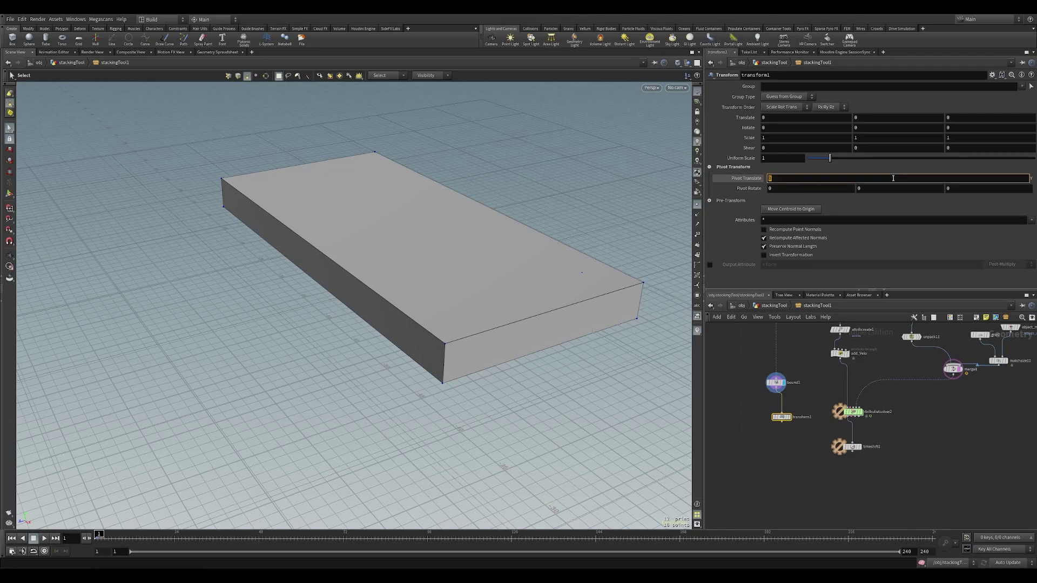
{"action": "type", "text": "$CE"}
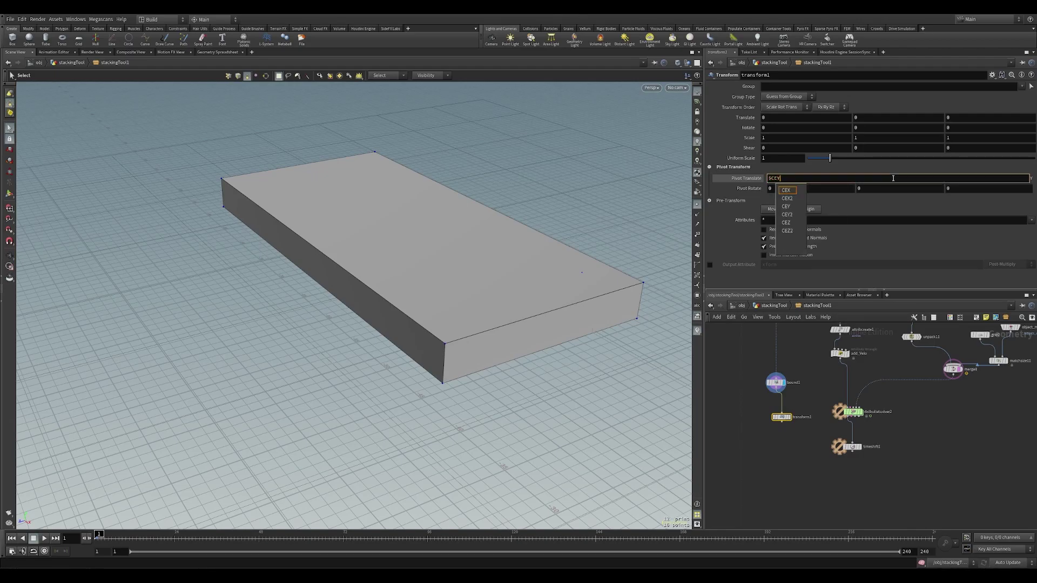
{"action": "type", "text": "Y"}
{"action": "key", "text": "Return"}
{"action": "left_click", "coordinate": [992, 179]}
{"action": "type", "text": "$CEZ"}
{"action": "key", "text": "Return"}
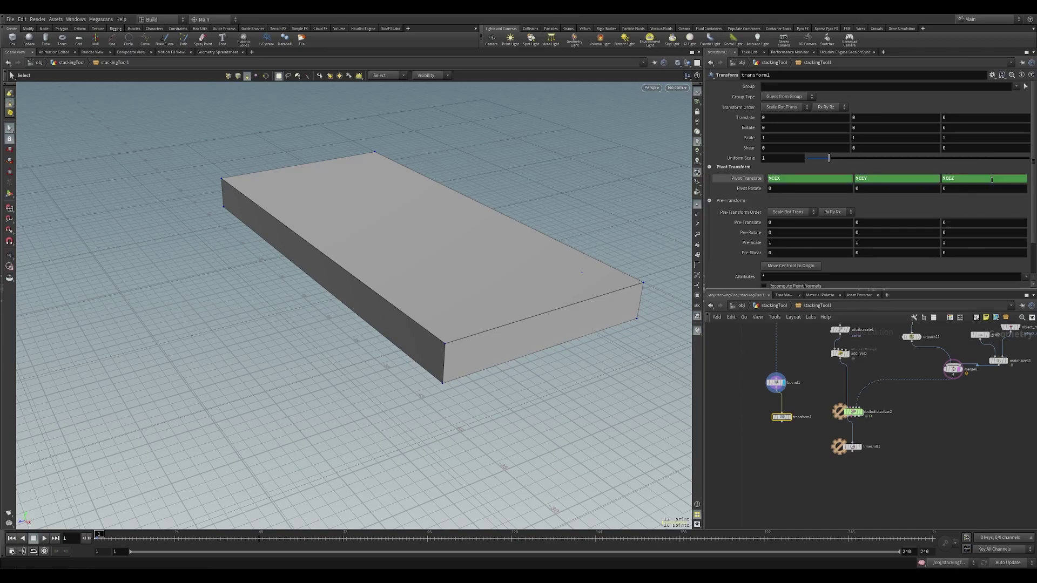
{"action": "middle_click_drag", "start_coordinate": [779, 141], "coordinate": [891, 141]}
{"action": "middle_click_drag", "start_coordinate": [953, 139], "coordinate": [955, 141]}
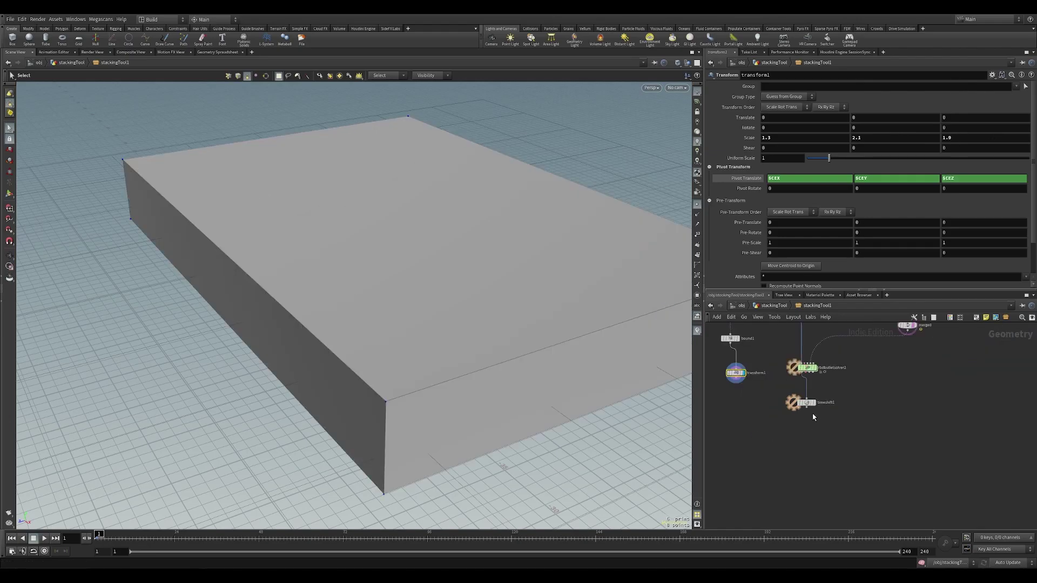
Add a Group Create node after the Time Shift node and display it.
{"action": "left_click", "coordinate": [809, 401]}
{"action": "left_click", "coordinate": [810, 401]}
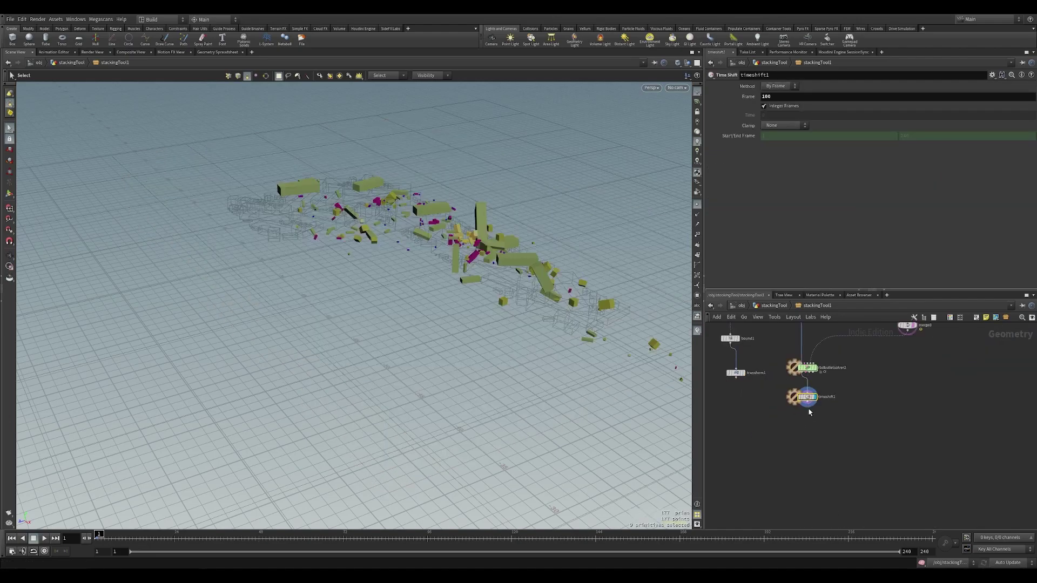
{"action": "key", "text": "Tab"}
{"action": "type", "text": "group"}
{"action": "key", "text": "Return"}
{"action": "left_click", "coordinate": [807, 420]}
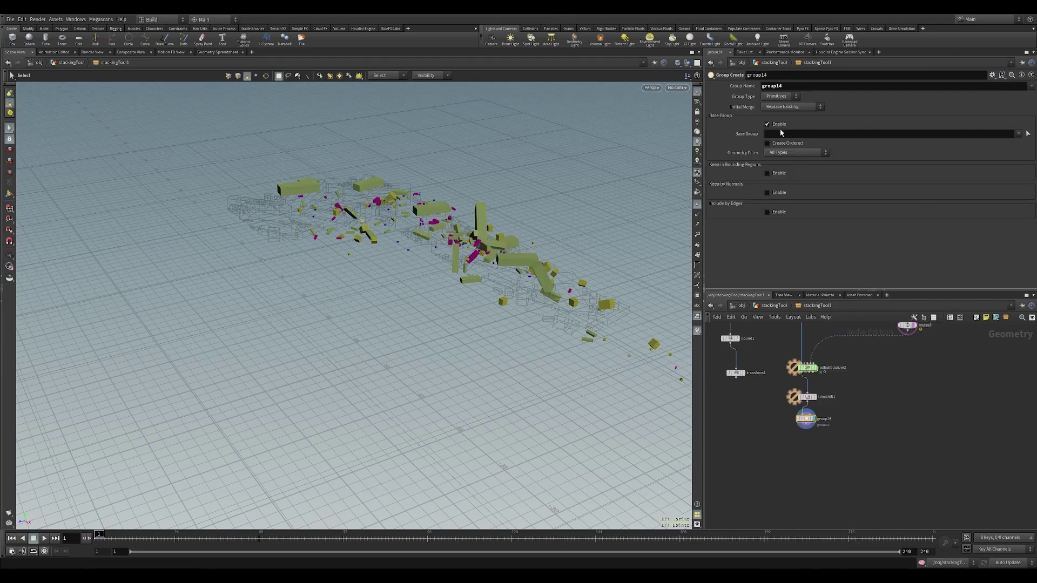
Configure the group as Points with Base Group disabled and Keep in Bounding Regions enabled, using Bounding Object as the type.
{"action": "left_click", "coordinate": [778, 125]}
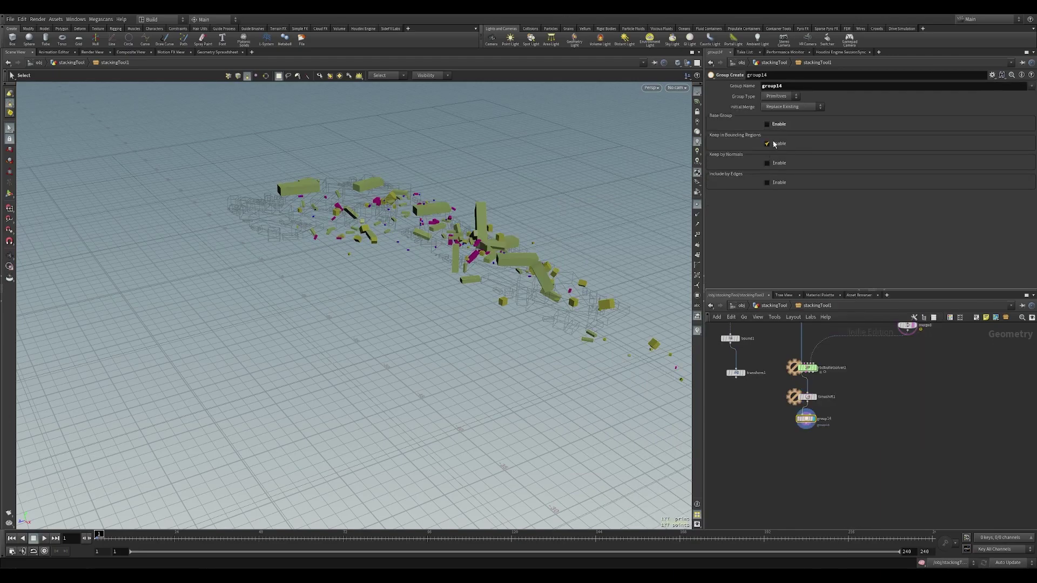
{"action": "left_click", "coordinate": [819, 156]}
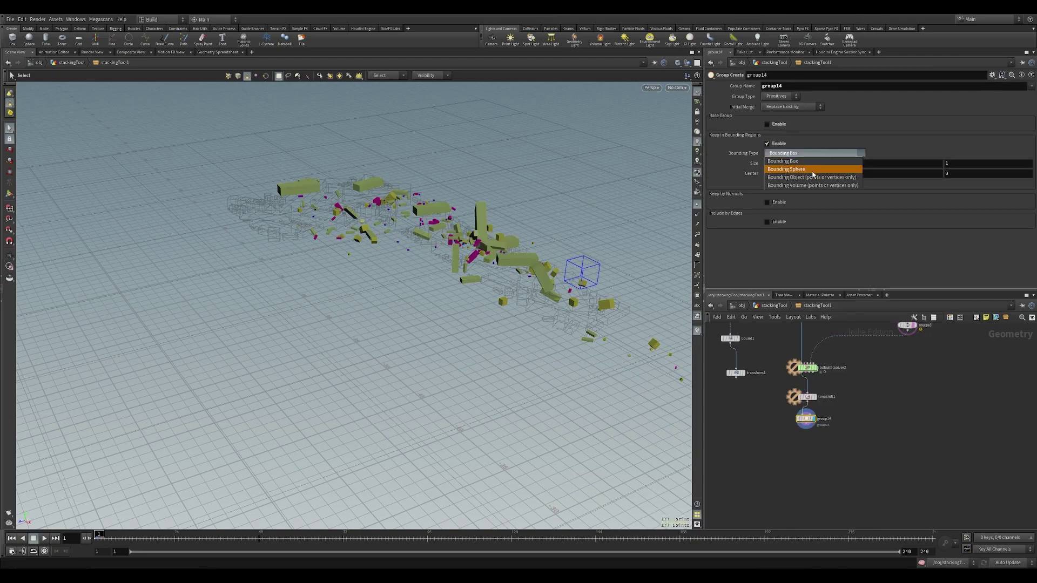
{"action": "left_click", "coordinate": [812, 171]}
{"action": "left_click", "coordinate": [777, 97]}
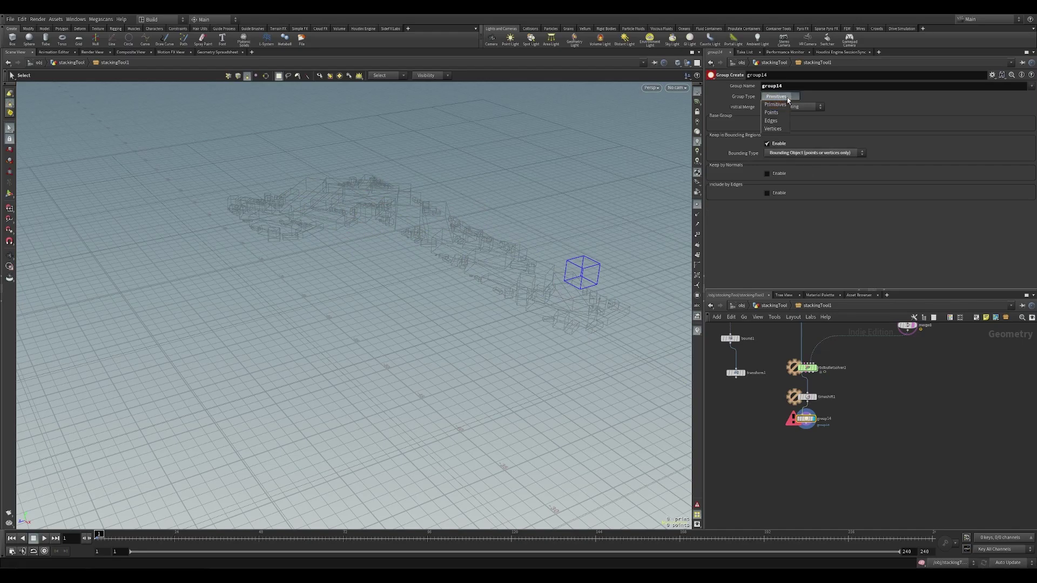
{"action": "left_click", "coordinate": [772, 113]}
Connect transform1 to group14's Bounding Object input and check the bounds around the simulated props.
{"action": "scroll", "coordinate": [807, 419], "scroll_direction": "up", "scroll_amount": 3}
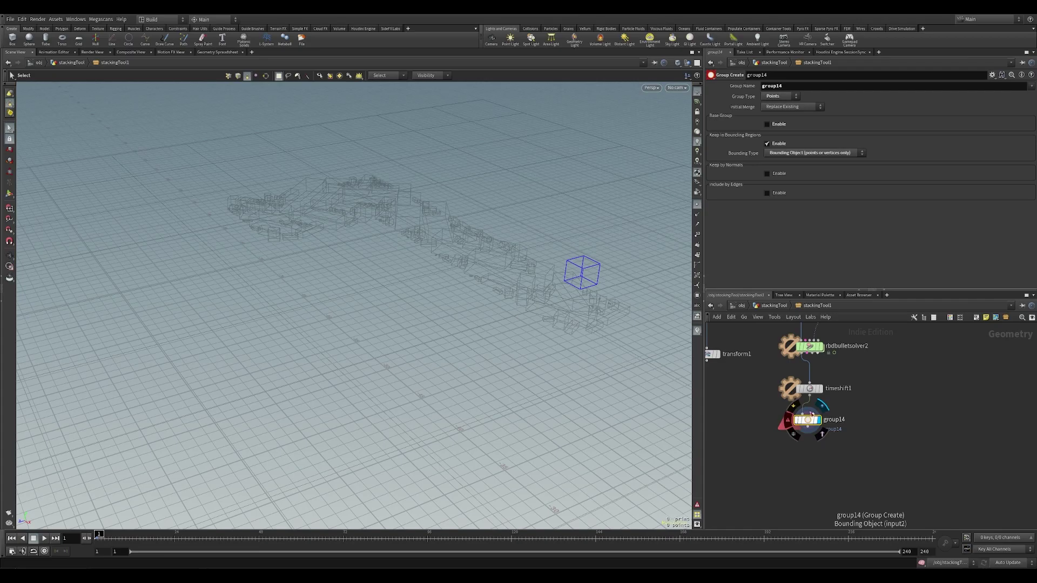
{"action": "left_click", "coordinate": [812, 415]}
{"action": "middle_click_drag", "start_coordinate": [757, 408], "coordinate": [794, 433]}
{"action": "left_click", "coordinate": [744, 386]}
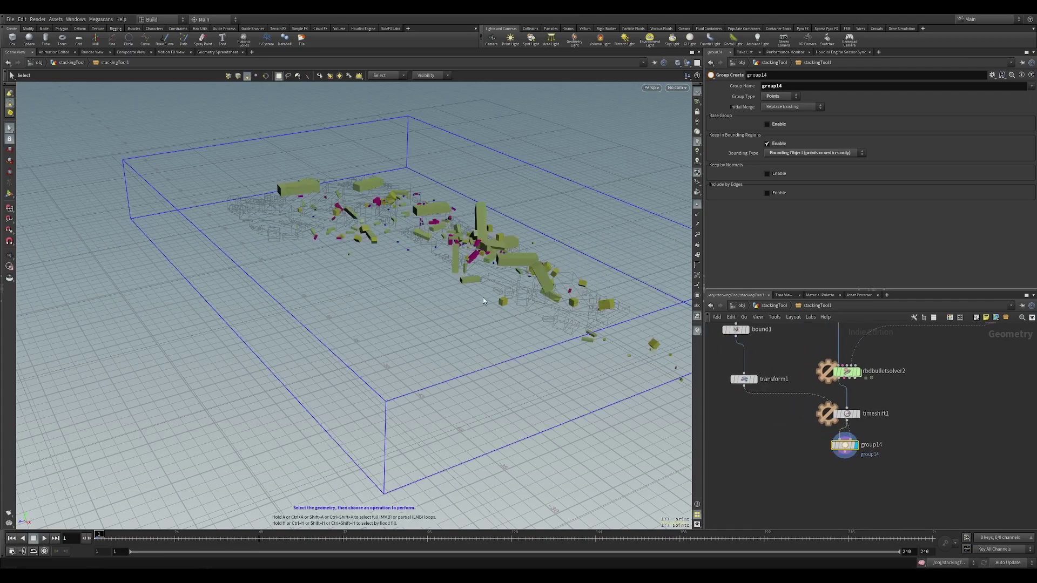
{"action": "left_click_drag", "start_coordinate": [483, 301], "coordinate": [572, 302]}
Add a Blast node below group14 and display it.
{"action": "key", "text": "Tab"}
{"action": "type", "text": "bl"}
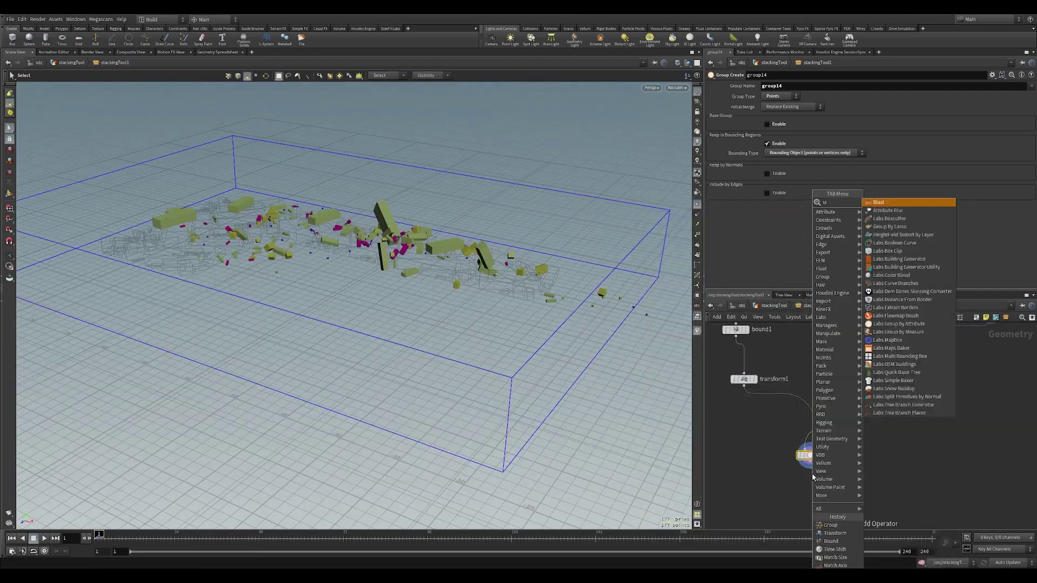
{"action": "key", "text": "Return"}
{"action": "left_click", "coordinate": [813, 478]}
{"action": "left_click", "coordinate": [823, 482]}
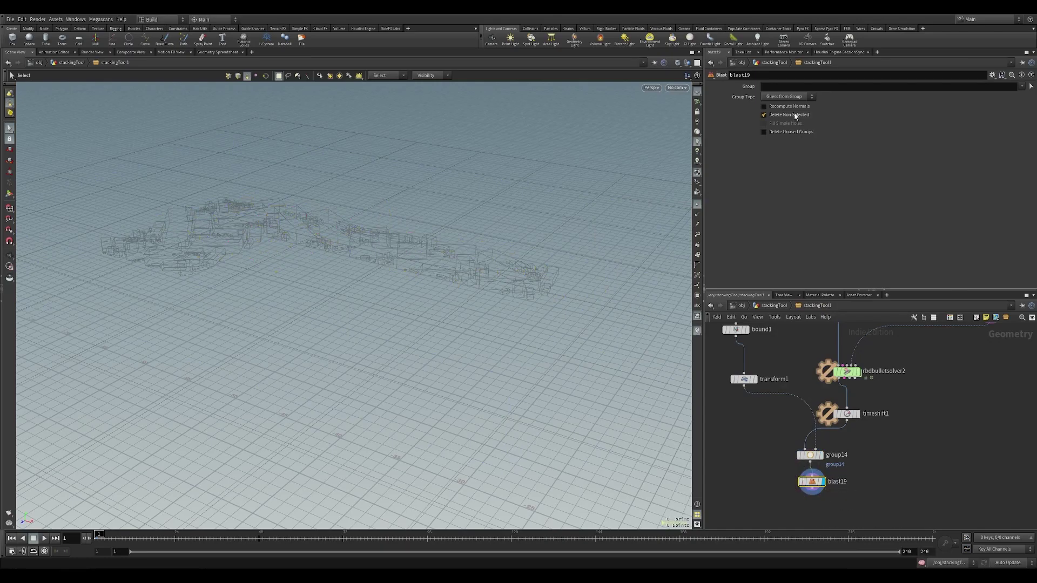
Enable Delete Non Selected on blast19 and name the group created by group14 deleteNotMe.
{"action": "left_click", "coordinate": [764, 115]}
{"action": "left_click", "coordinate": [1020, 88]}
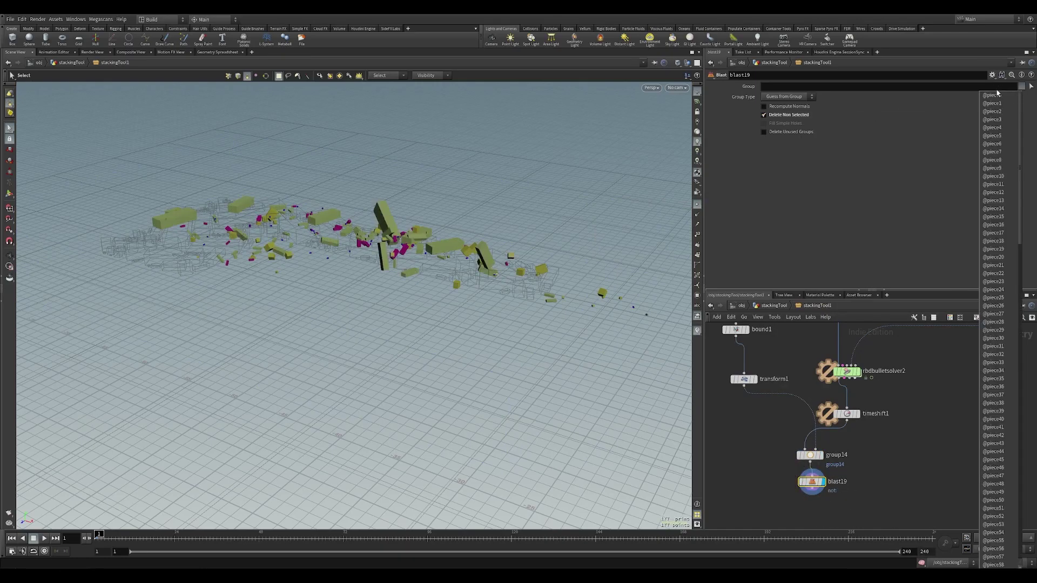
{"action": "left_click", "coordinate": [965, 93]}
{"action": "left_click", "coordinate": [836, 455]}
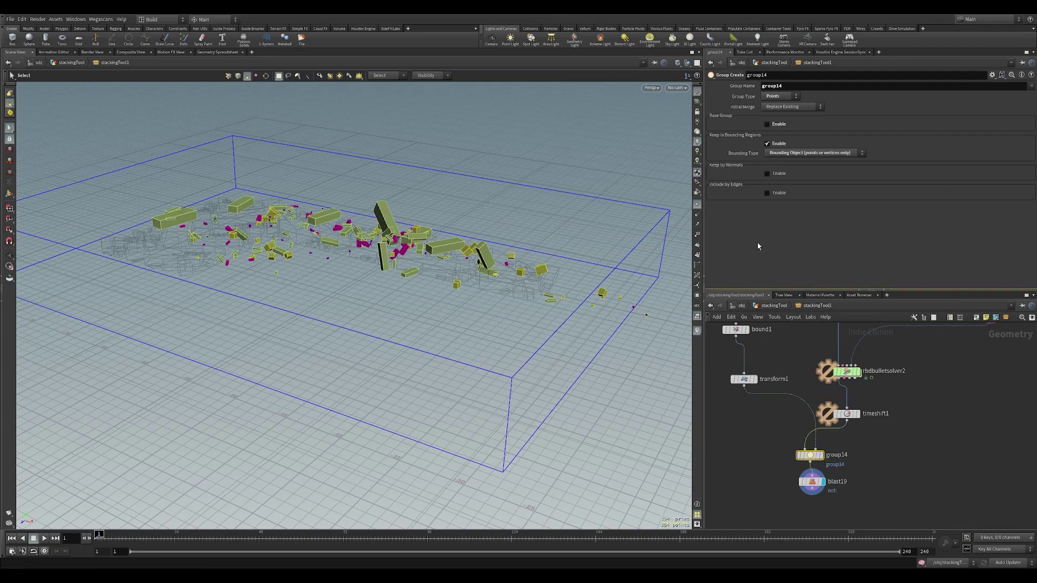
{"action": "double_click", "coordinate": [776, 85]}
{"action": "type", "text": "deleteNotMe"}
{"action": "key", "text": "Return"}
Set blast19's Group to deleteNotMe and inspect the remaining props from several angles.
{"action": "left_click", "coordinate": [812, 482]}
{"action": "left_click", "coordinate": [788, 86]}
{"action": "type", "text": "deleteNotMe"}
{"action": "key", "text": "Return"}
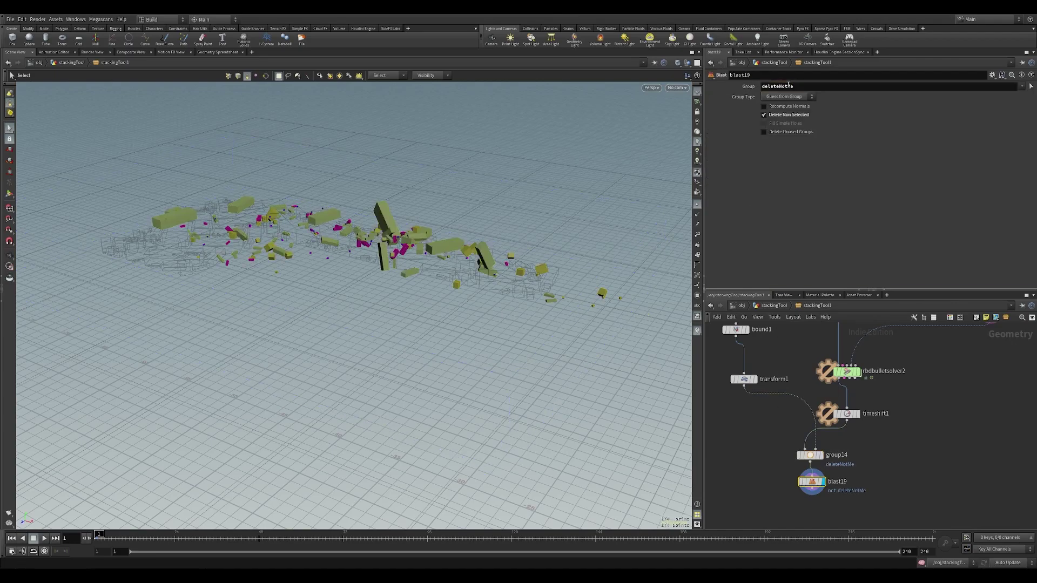
{"action": "scroll", "coordinate": [456, 269], "scroll_direction": "up", "scroll_amount": 3, "text": "alt"}
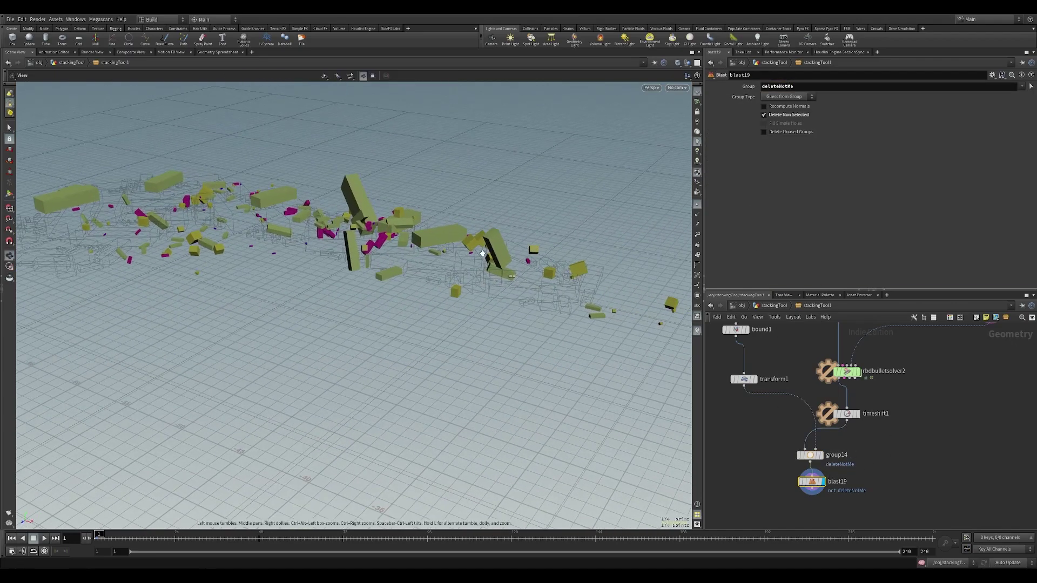
{"action": "left_click_drag", "start_coordinate": [484, 255], "coordinate": [527, 250], "text": "alt"}
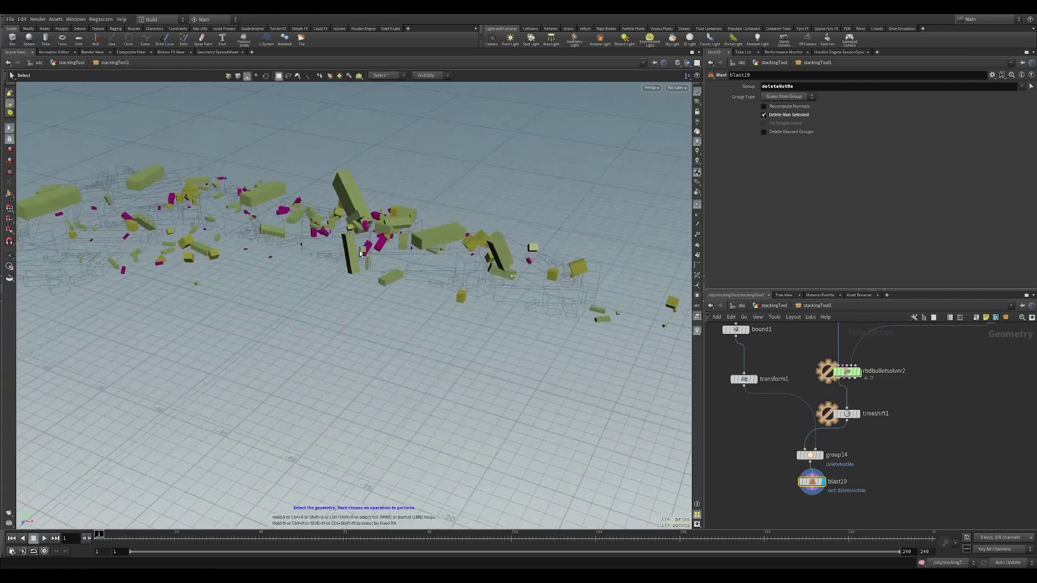
{"action": "scroll", "coordinate": [532, 250], "scroll_direction": "up", "scroll_amount": 4}
{"action": "middle_click_drag", "start_coordinate": [917, 467], "coordinate": [915, 395]}
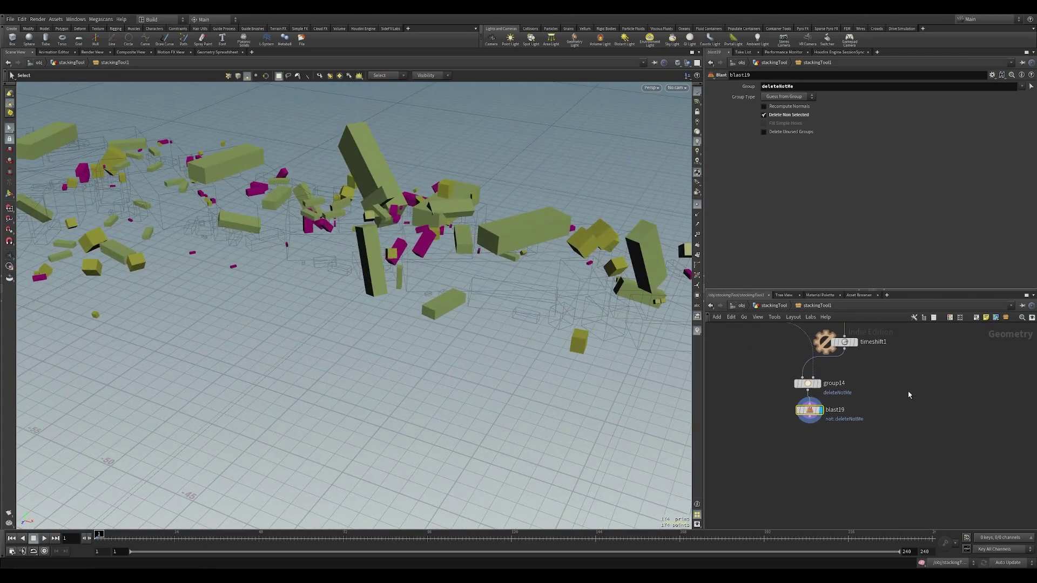
{"action": "scroll", "coordinate": [494, 289], "scroll_direction": "down", "scroll_amount": 5}
{"action": "left_click_drag", "start_coordinate": [493, 290], "coordinate": [586, 243], "text": "alt"}
{"action": "middle_click_drag", "start_coordinate": [890, 352], "coordinate": [847, 429]}
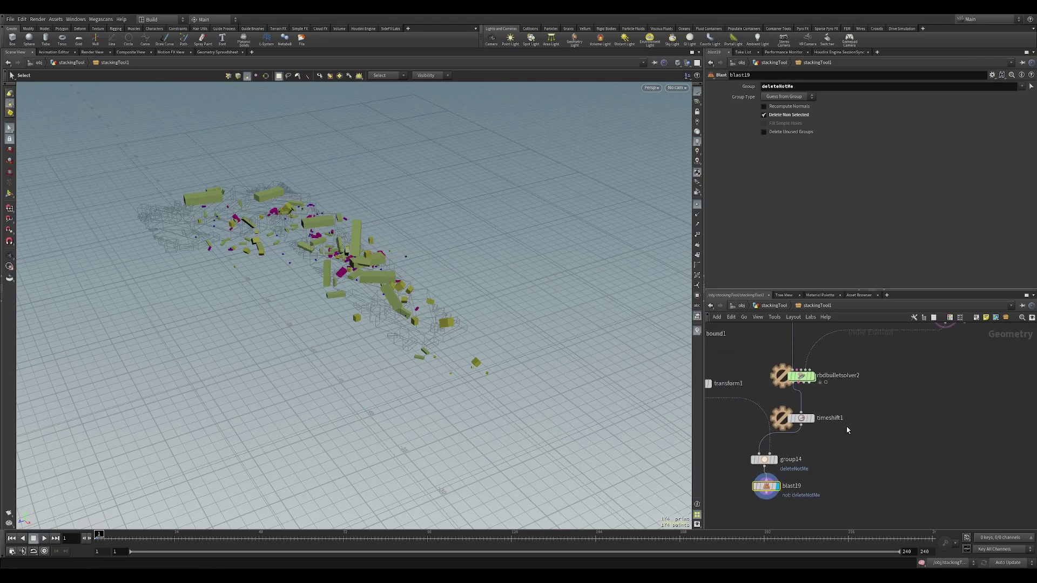
Set the Boost on the add_Velo wrangle to 30.
{"action": "left_click", "coordinate": [803, 377]}
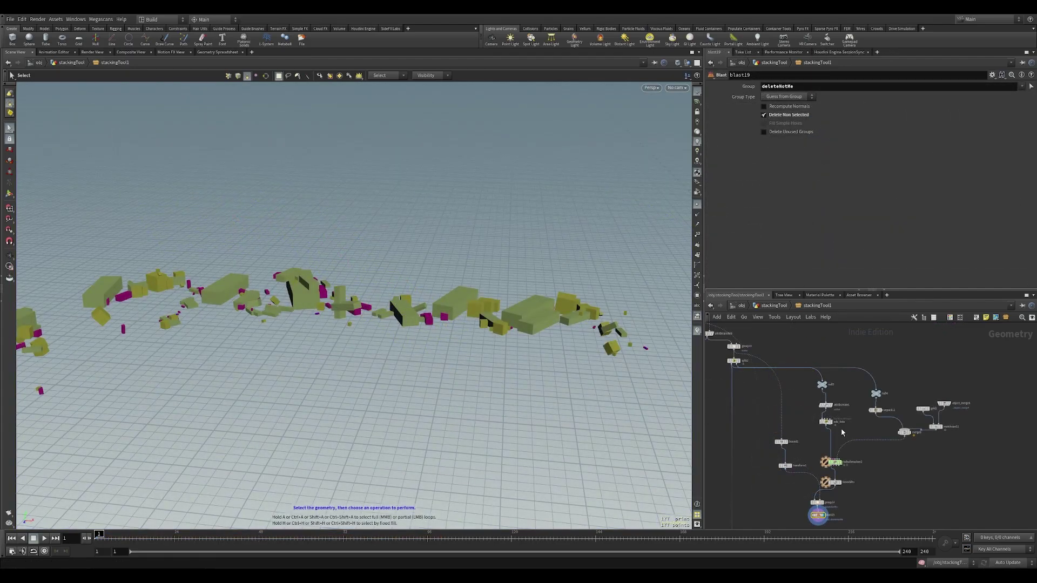
{"action": "left_click", "coordinate": [826, 422]}
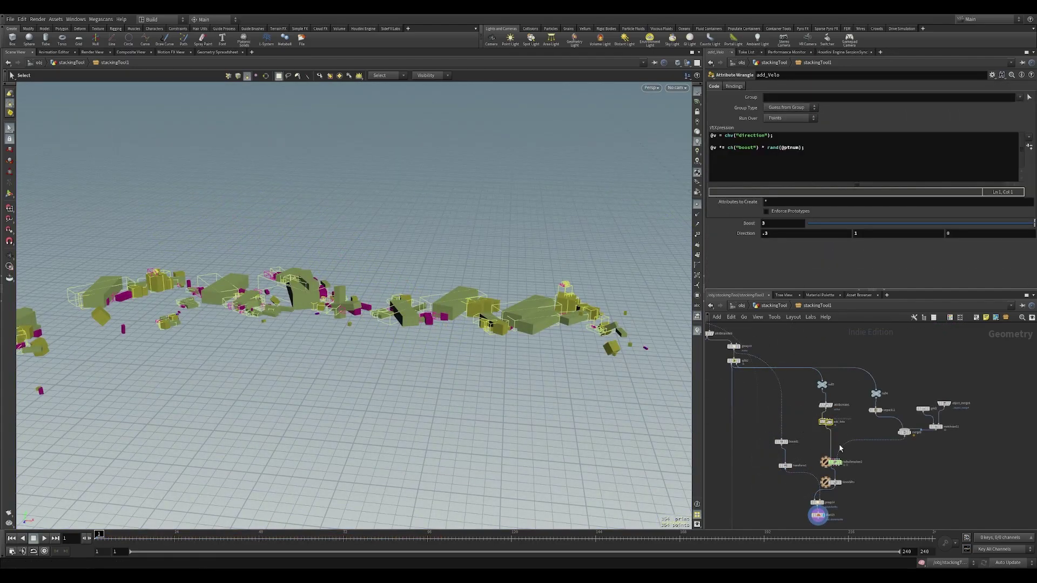
{"action": "scroll", "coordinate": [822, 425], "scroll_direction": "up", "scroll_amount": 5}
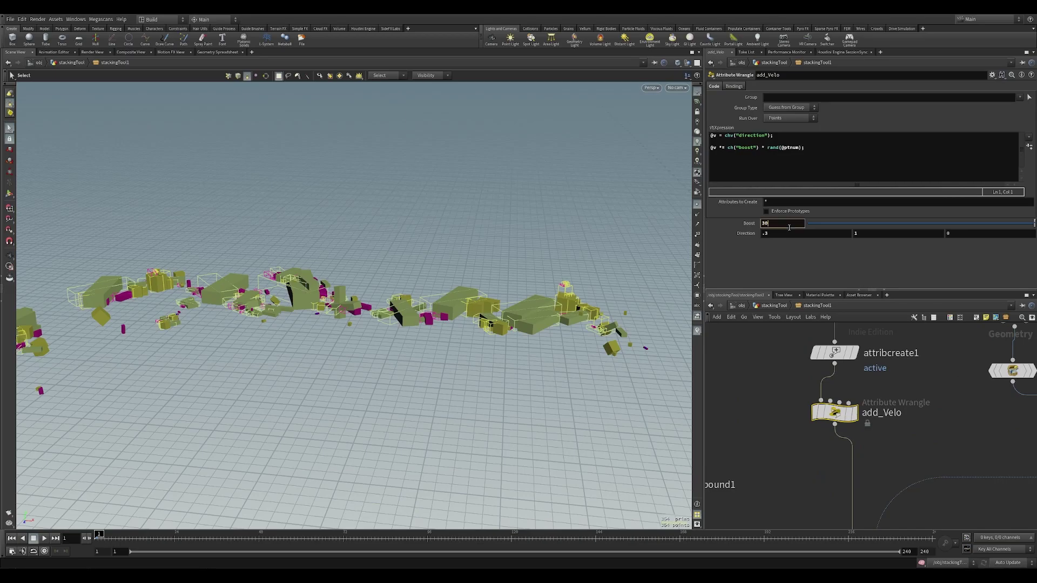
Bypass timeshift1 and re-enable it to compare the unsimulated props with the frozen simulation.
{"action": "middle_click_drag", "start_coordinate": [770, 470], "coordinate": [757, 377]}
{"action": "scroll", "coordinate": [757, 378], "scroll_direction": "down", "scroll_amount": 4}
{"action": "middle_click_drag", "start_coordinate": [831, 499], "coordinate": [826, 416]}
{"action": "scroll", "coordinate": [808, 441], "scroll_direction": "up", "scroll_amount": 3}
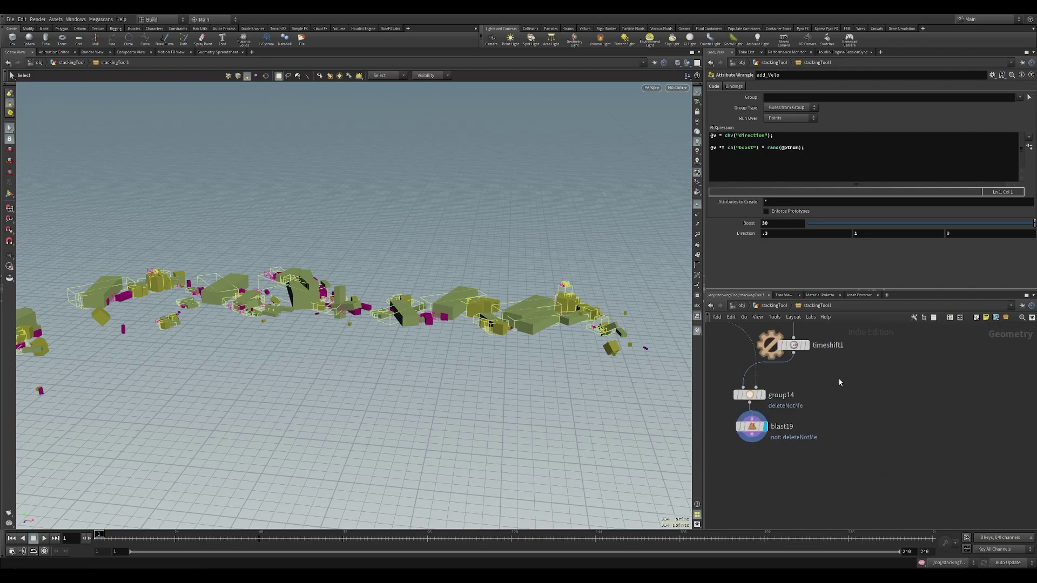
{"action": "left_click", "coordinate": [782, 425]}
{"action": "key", "text": "q"}
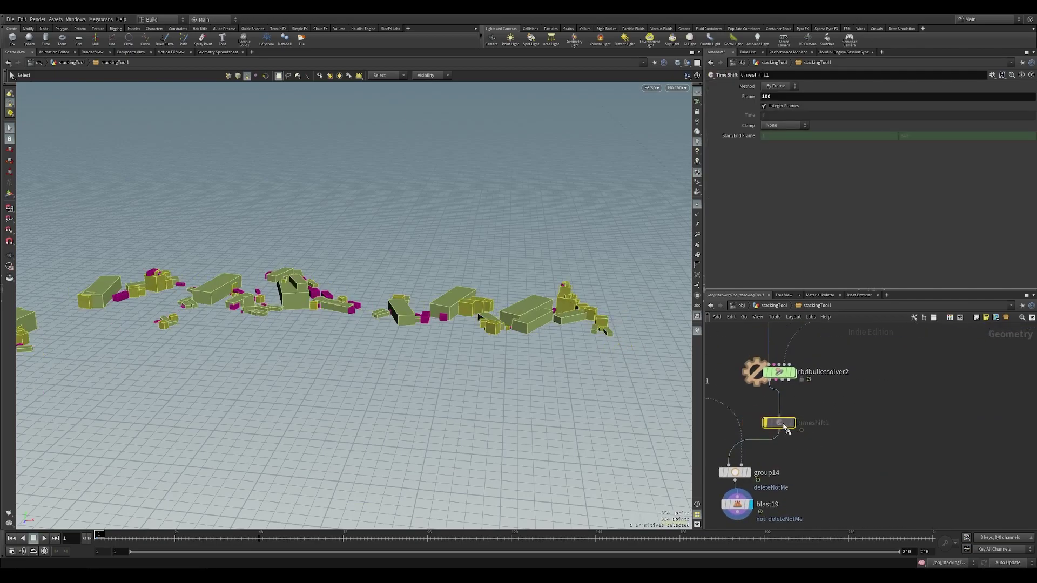
{"action": "key", "text": "q"}
{"action": "key", "text": "Escape"}
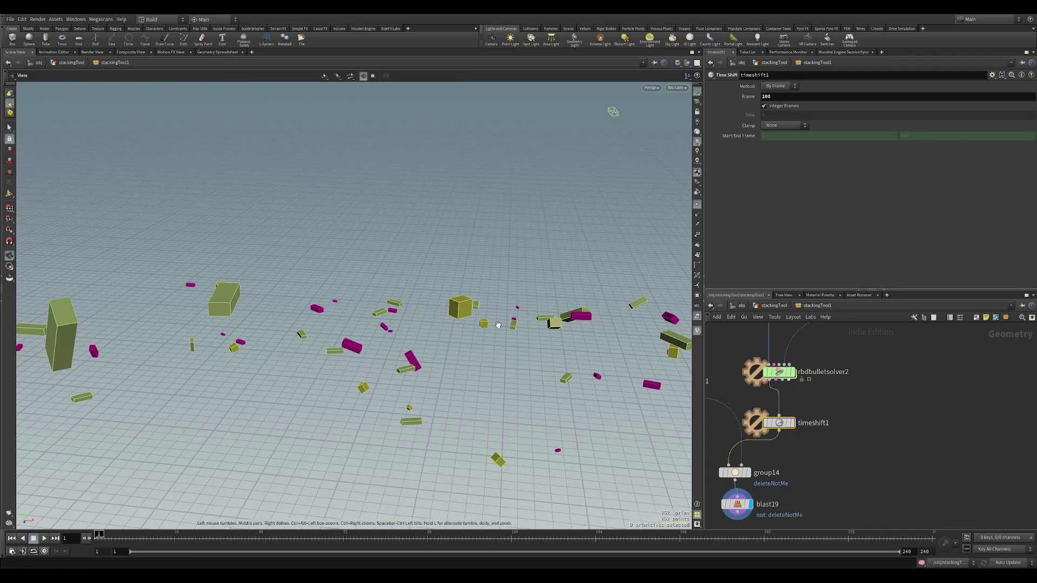
Examine from a distance how far the boosted props scatter and which pieces blast19 keeps.
{"action": "left_click_drag", "start_coordinate": [159, 392], "coordinate": [507, 310]}
{"action": "middle_click_drag", "start_coordinate": [507, 310], "coordinate": [433, 404], "text": "alt"}
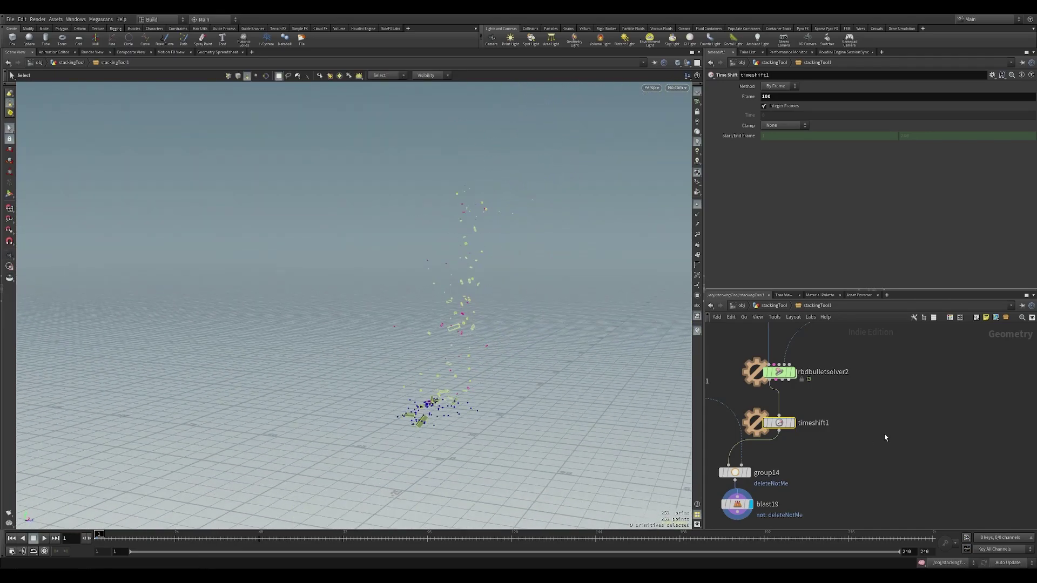
{"action": "middle_click_drag", "start_coordinate": [865, 470], "coordinate": [863, 392]}
{"action": "left_click", "coordinate": [734, 426]}
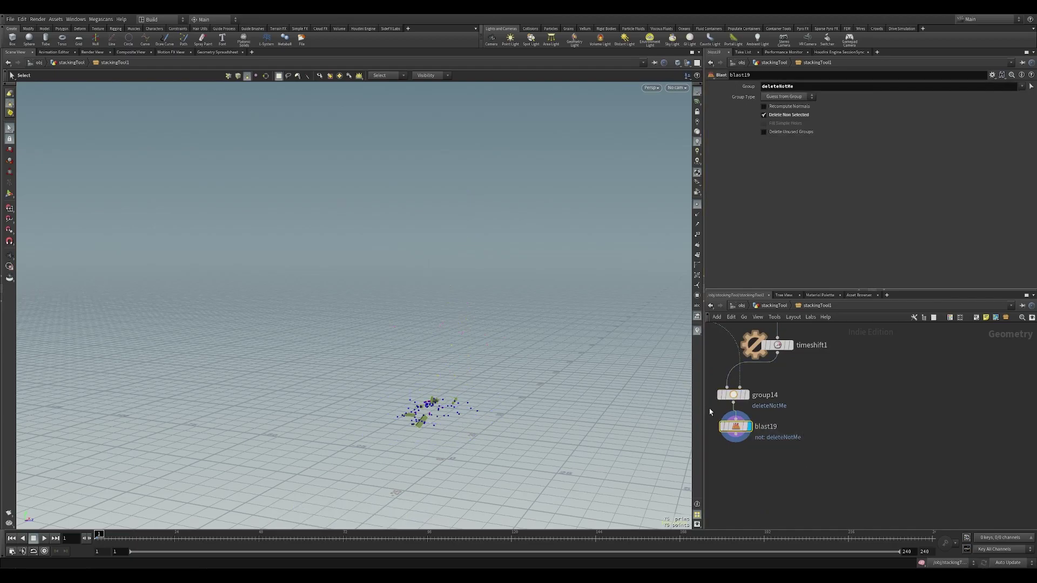
{"action": "right_click_drag", "start_coordinate": [435, 425], "coordinate": [530, 382], "text": "alt"}
{"action": "left_click_drag", "start_coordinate": [530, 382], "coordinate": [493, 398], "text": "alt"}
{"action": "key", "text": "s"}
{"action": "scroll", "coordinate": [816, 473], "scroll_direction": "down", "scroll_amount": 4}
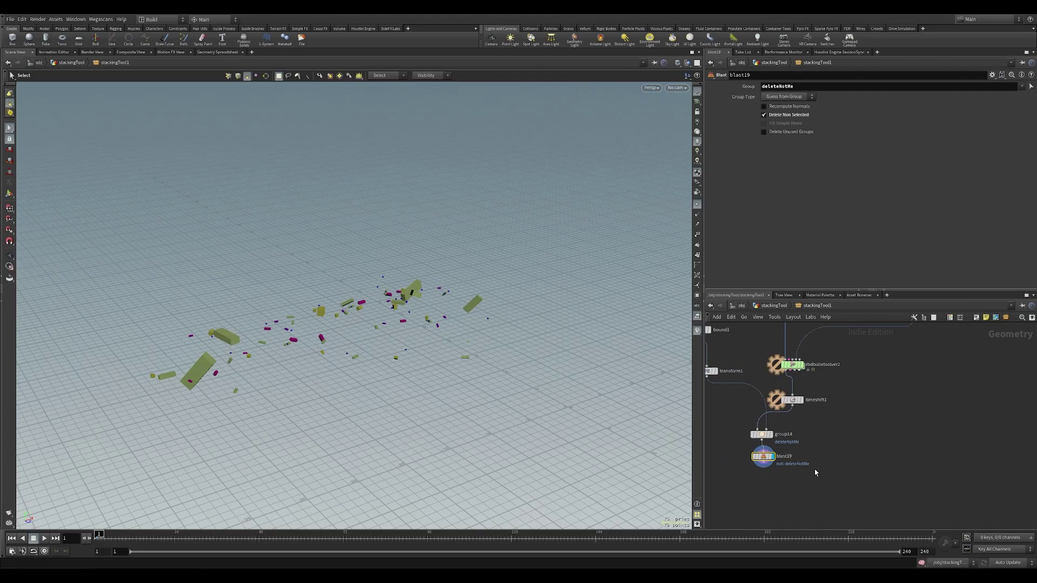
Add a Merge node below blast19 and connect blast19 to it.
{"action": "middle_click_drag", "start_coordinate": [812, 495], "coordinate": [826, 448]}
{"action": "key", "text": "Tab"}
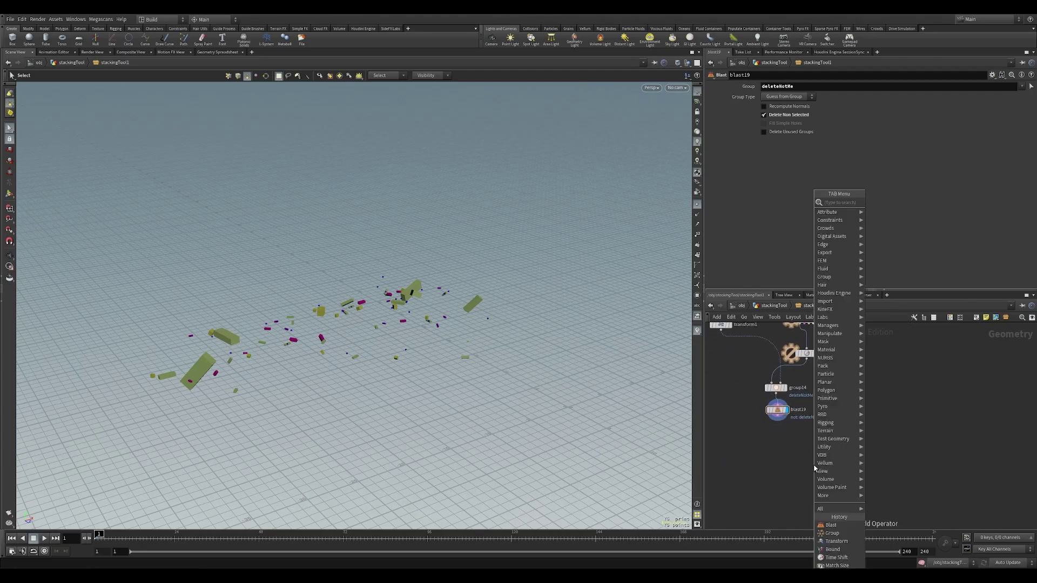
{"action": "type", "text": "mer"}
{"action": "key", "text": "Return"}
{"action": "left_click", "coordinate": [816, 467]}
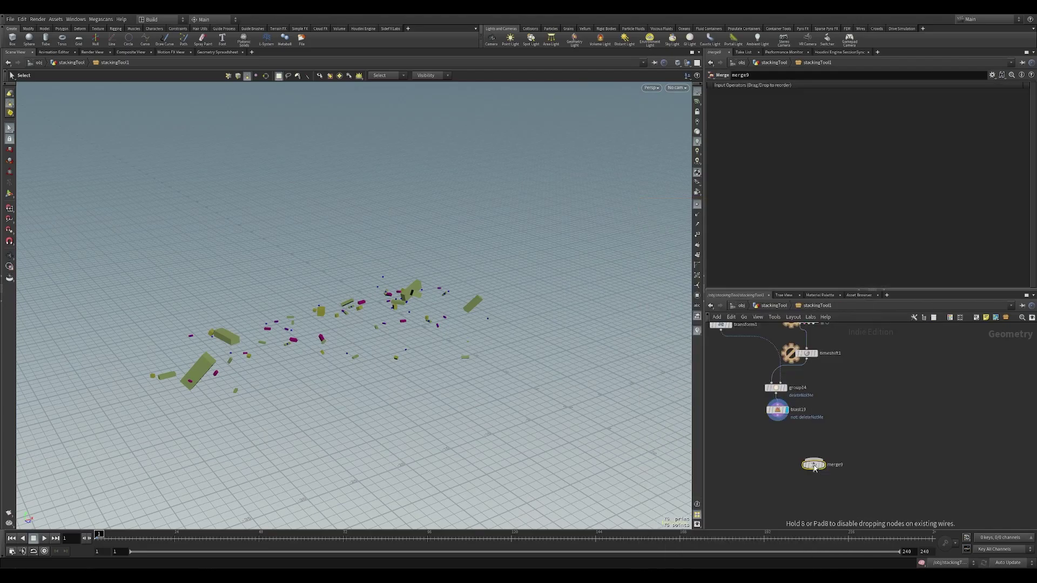
{"action": "left_click_drag", "start_coordinate": [816, 468], "coordinate": [778, 416]}
Connect split2 as the Merge node's second input, display the merge, and inspect the combined props up close.
{"action": "middle_click_drag", "start_coordinate": [735, 409], "coordinate": [768, 459]}
{"action": "scroll", "coordinate": [768, 459], "scroll_direction": "down", "scroll_amount": 3}
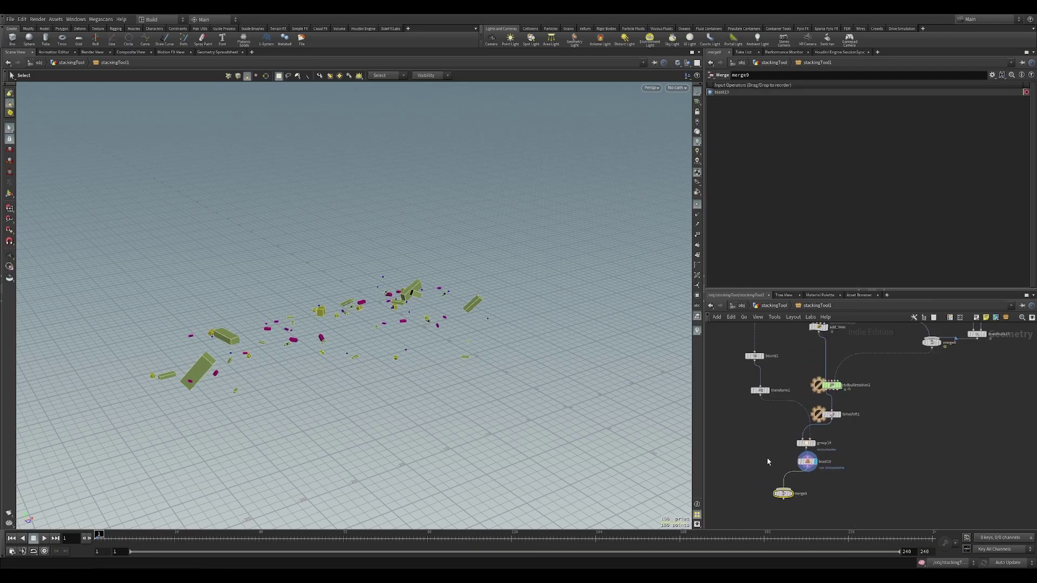
{"action": "middle_click_drag", "start_coordinate": [793, 395], "coordinate": [786, 463]}
{"action": "middle_click_drag", "start_coordinate": [809, 414], "coordinate": [873, 417]}
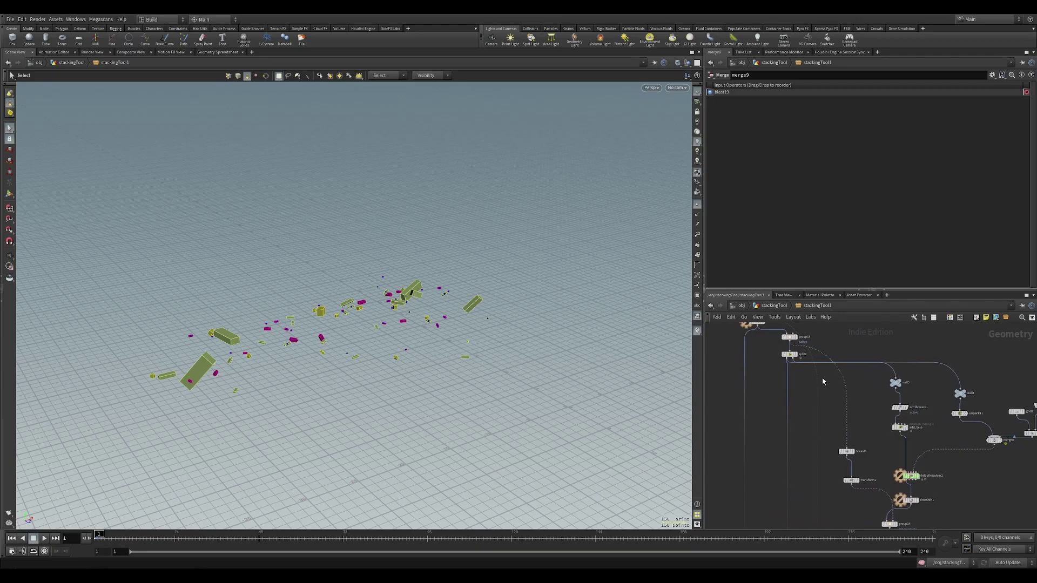
{"action": "scroll", "coordinate": [555, 350], "scroll_direction": "up", "scroll_amount": 5}
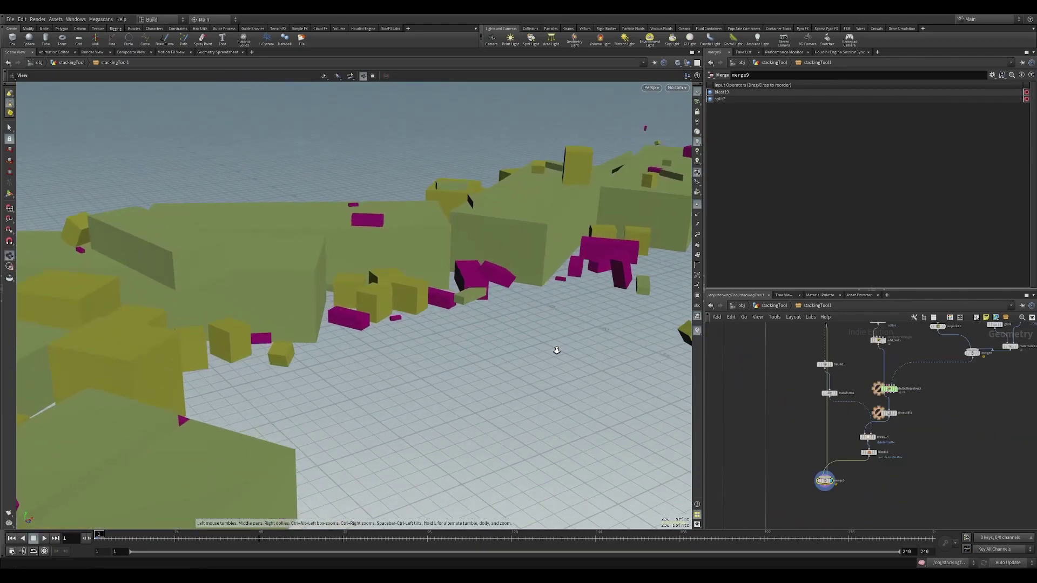
{"action": "left_click_drag", "start_coordinate": [446, 334], "coordinate": [528, 270], "text": "alt"}
{"action": "middle_click_drag", "start_coordinate": [527, 270], "coordinate": [424, 325], "text": "alt"}
{"action": "scroll", "coordinate": [481, 276], "scroll_direction": "up", "scroll_amount": 5}
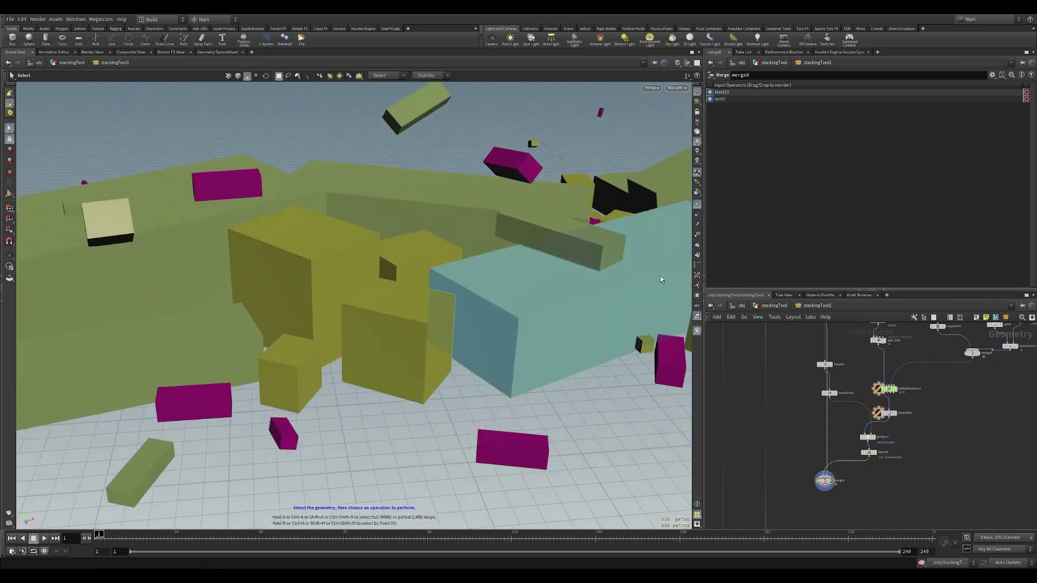
{"action": "left_click_drag", "start_coordinate": [662, 279], "coordinate": [500, 244], "text": "alt"}
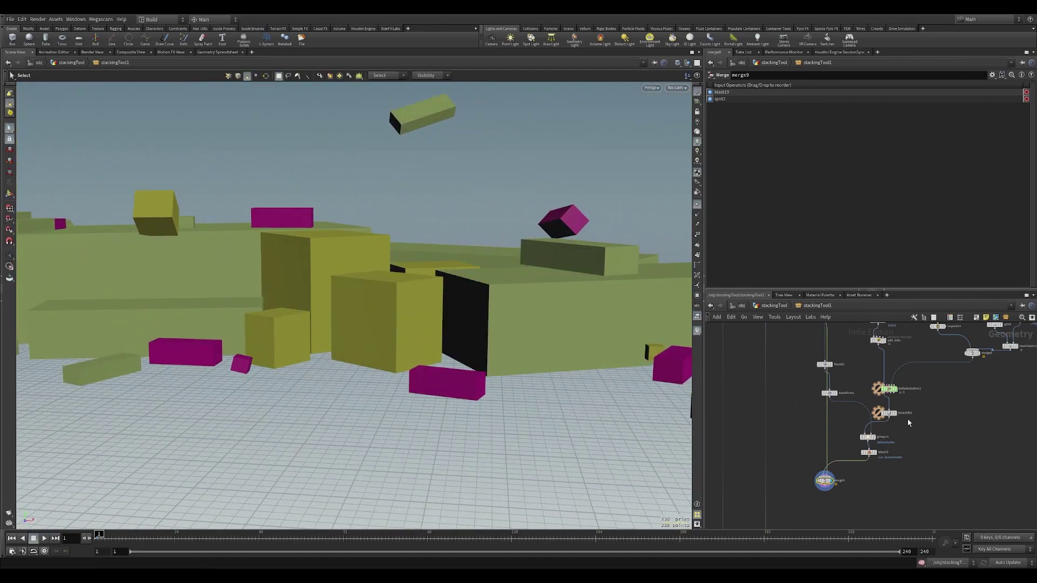
Set timeshift1's Frame to 200 and check how the props settle.
{"action": "left_click", "coordinate": [882, 415]}
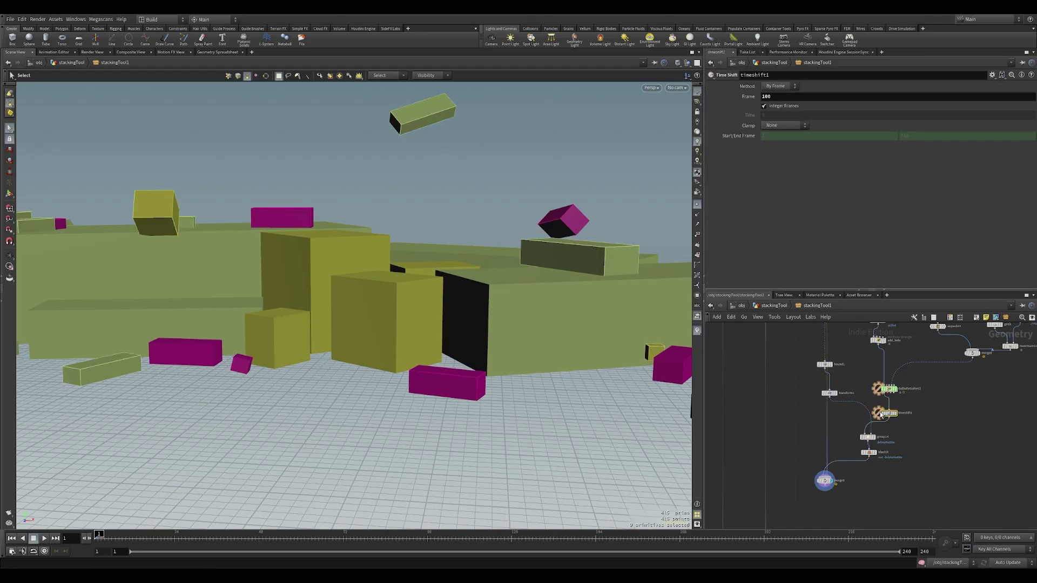
{"action": "double_click", "coordinate": [826, 98]}
{"action": "type", "text": "200"}
{"action": "key", "text": "Return"}
{"action": "scroll", "coordinate": [297, 384], "scroll_direction": "down", "scroll_amount": 6}
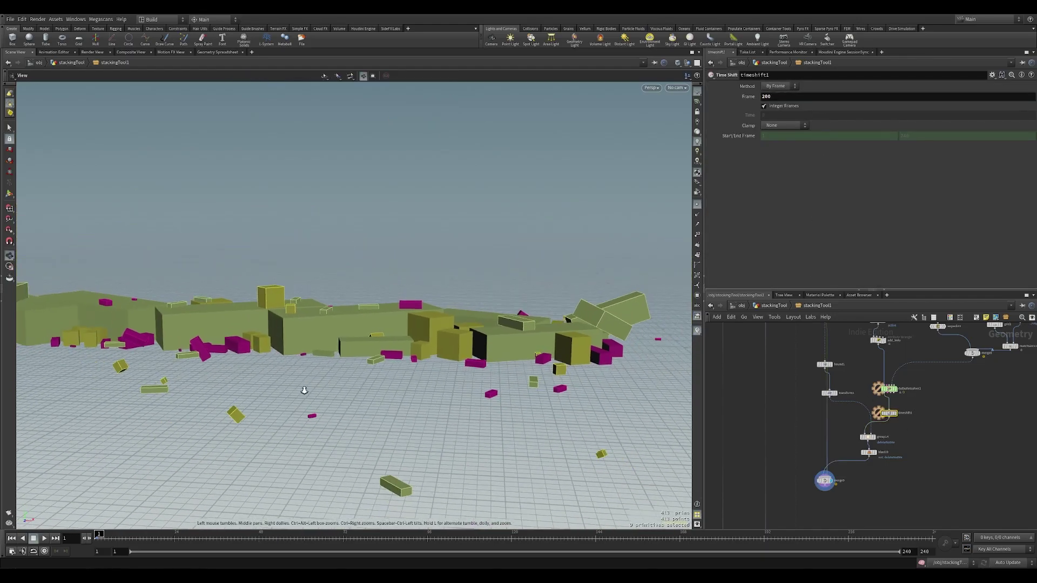
{"action": "left_click_drag", "start_coordinate": [562, 343], "coordinate": [405, 329], "text": "alt"}
{"action": "left_click_drag", "start_coordinate": [405, 329], "coordinate": [378, 329], "text": "alt"}
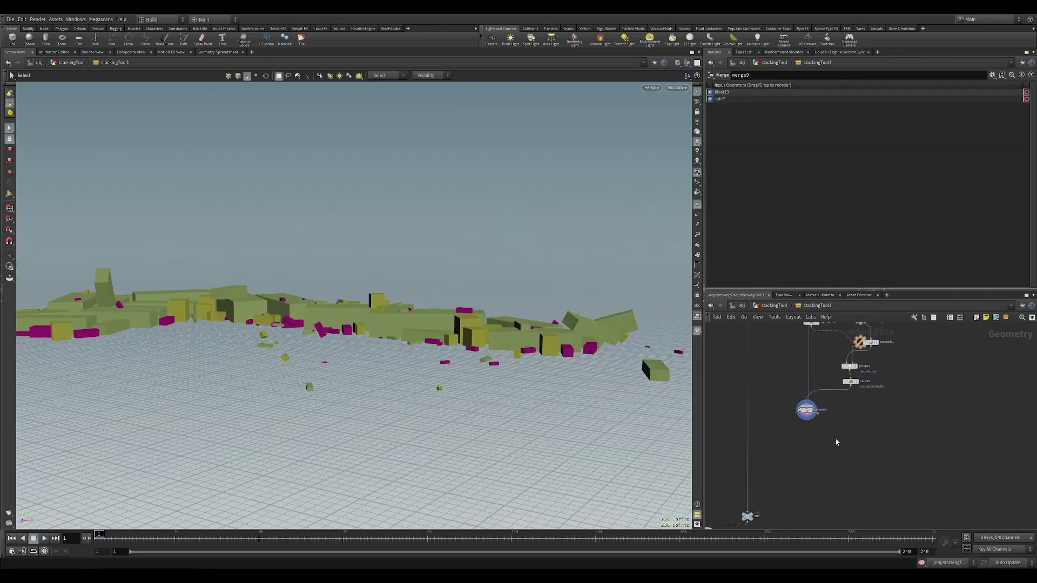
Connect the output of merge9 to the SIM null's input.
{"action": "scroll", "coordinate": [836, 440], "scroll_direction": "up", "scroll_amount": 2}
{"action": "scroll", "coordinate": [790, 428], "scroll_direction": "up", "scroll_amount": 2}
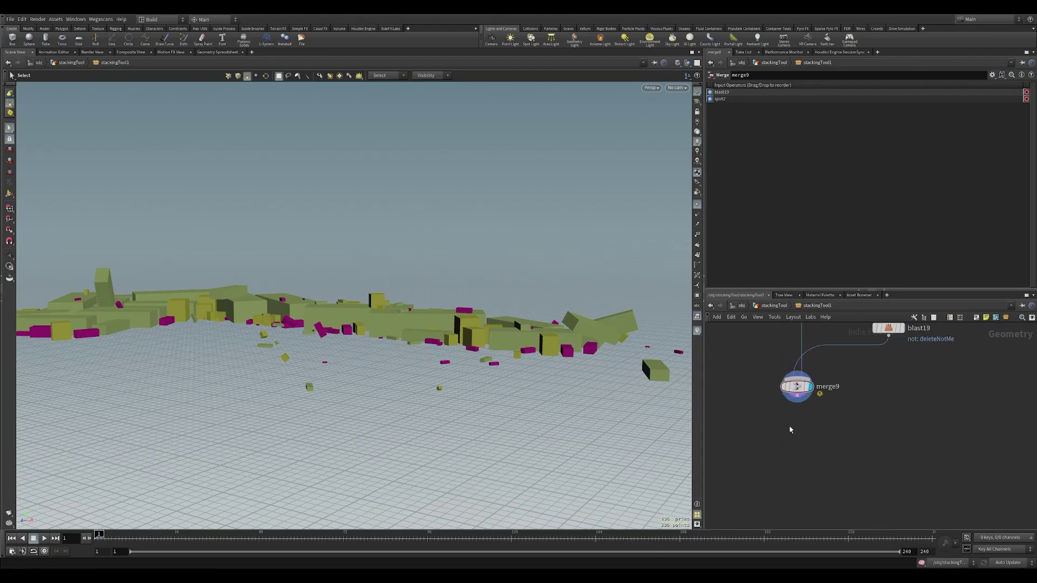
{"action": "scroll", "coordinate": [790, 430], "scroll_direction": "down", "scroll_amount": 4}
{"action": "scroll", "coordinate": [745, 489], "scroll_direction": "up", "scroll_amount": 5}
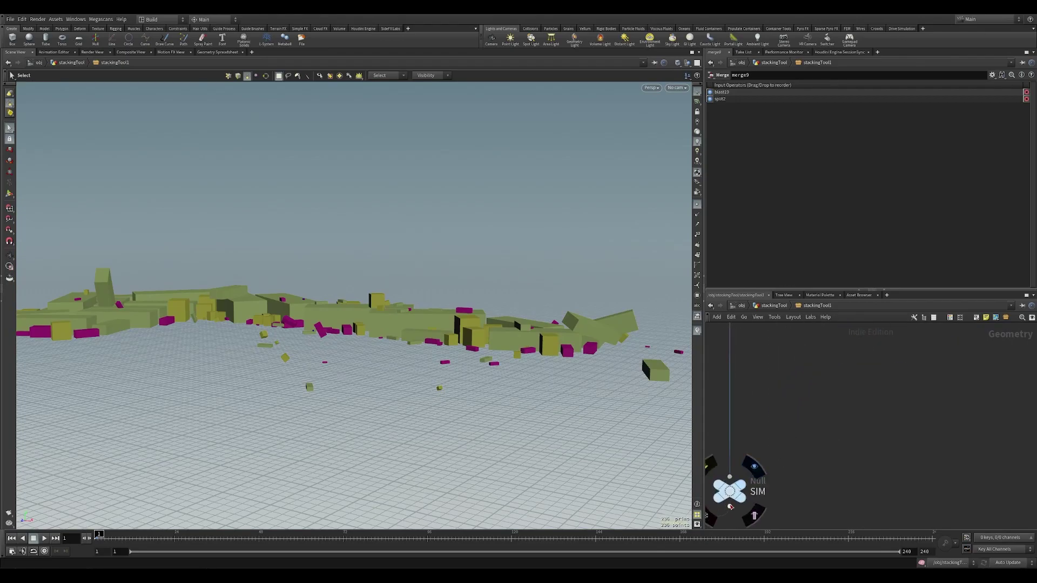
{"action": "scroll", "coordinate": [735, 479], "scroll_direction": "down", "scroll_amount": 6}
{"action": "left_click_drag", "start_coordinate": [734, 475], "coordinate": [782, 410]}
Display switch6 and set its Select Input to 1 to use the SIM branch.
{"action": "middle_click_drag", "start_coordinate": [805, 410], "coordinate": [834, 278]}
{"action": "left_click", "coordinate": [738, 372]}
{"action": "left_click", "coordinate": [732, 371]}
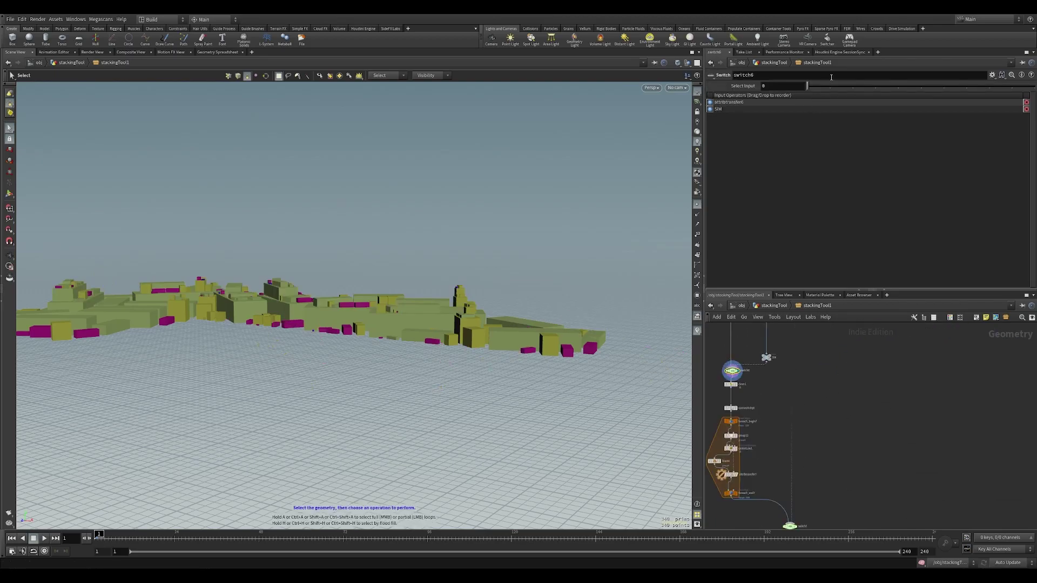
{"action": "left_click_drag", "start_coordinate": [828, 94], "coordinate": [830, 93]}
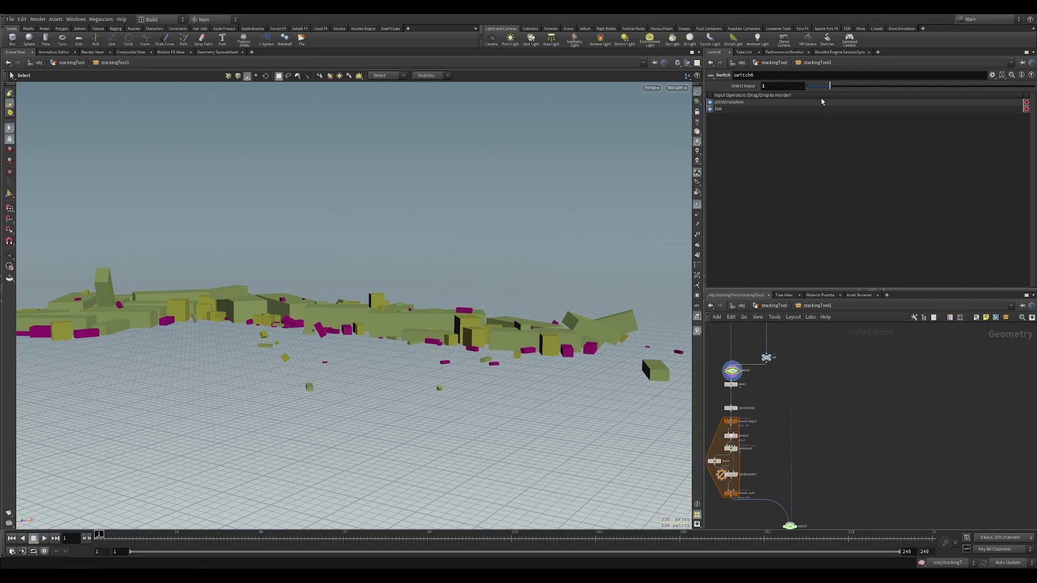
{"action": "mouse_move", "coordinate": [826, 89]}
{"action": "left_mouse_down"}
{"action": "mouse_move", "coordinate": [816, 90]}
{"action": "mouse_move", "coordinate": [829, 89]}
{"action": "left_mouse_up"}
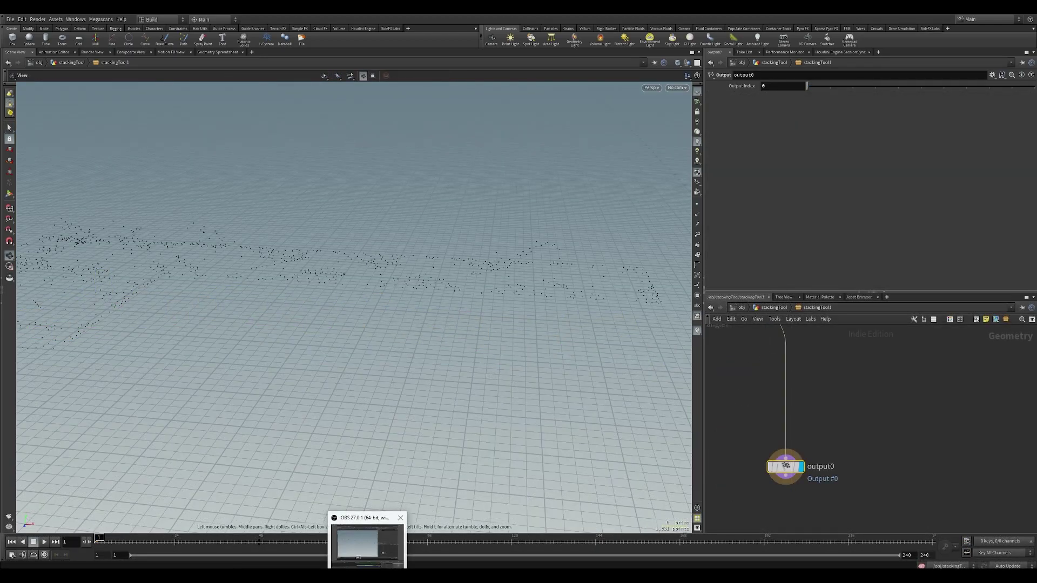
Switch to Unreal Engine and fly through the level to examine the stacked wooden crates.
{"action": "left_click", "coordinate": [373, 540]}
{"action": "key", "text": "s"}
{"action": "mouse_move", "coordinate": [503, 238]}
{"action": "right_mouse_down"}
{"action": "mouse_move", "coordinate": [485, 247]}
{"action": "mouse_move", "coordinate": [494, 243]}
{"action": "right_mouse_up"}
{"action": "key", "text": "w"}
{"action": "key", "text": "w"}
{"action": "key", "text": "s"}
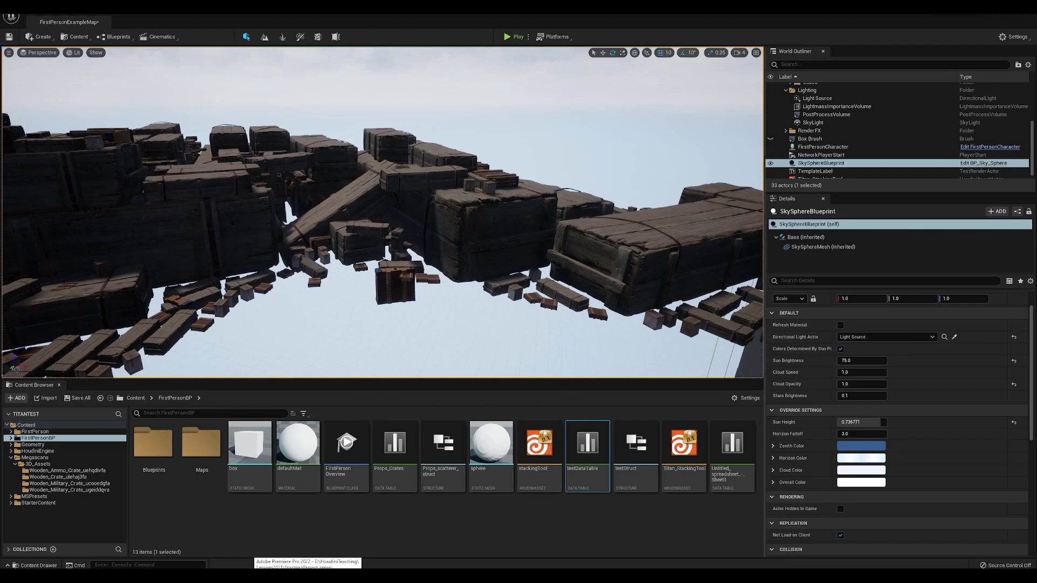
Switch to Houdini to inspect the add_velocity1 wrangle in the stackingTool1 network, and check the crate stacks in Unreal Engine.
{"action": "mouse_move", "coordinate": [248, 576]}
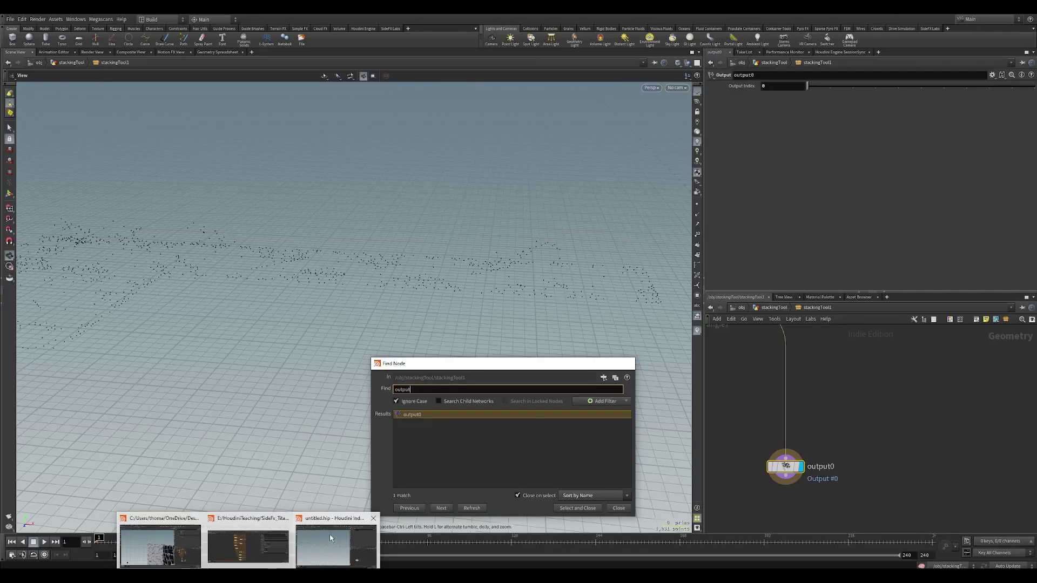
{"action": "left_click", "coordinate": [340, 540]}
{"action": "middle_click_drag", "start_coordinate": [821, 390], "coordinate": [809, 519]}
{"action": "scroll", "coordinate": [811, 432], "scroll_direction": "down", "scroll_amount": 6}
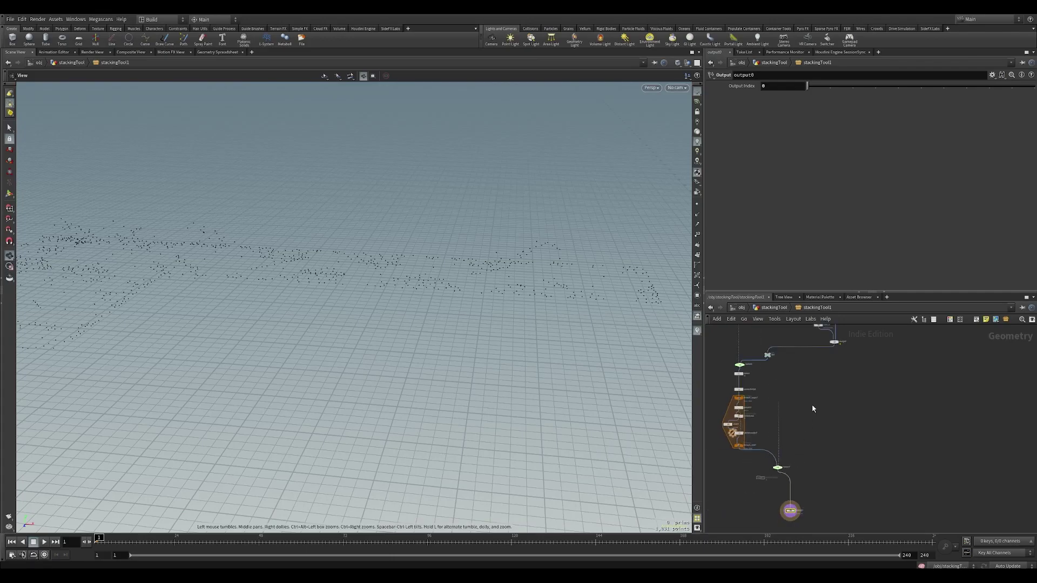
{"action": "mouse_move", "coordinate": [812, 405]}
{"action": "middle_mouse_down"}
{"action": "mouse_move", "coordinate": [830, 502]}
{"action": "mouse_move", "coordinate": [807, 400]}
{"action": "middle_mouse_up"}
{"action": "scroll", "coordinate": [841, 438], "scroll_direction": "up", "scroll_amount": 4}
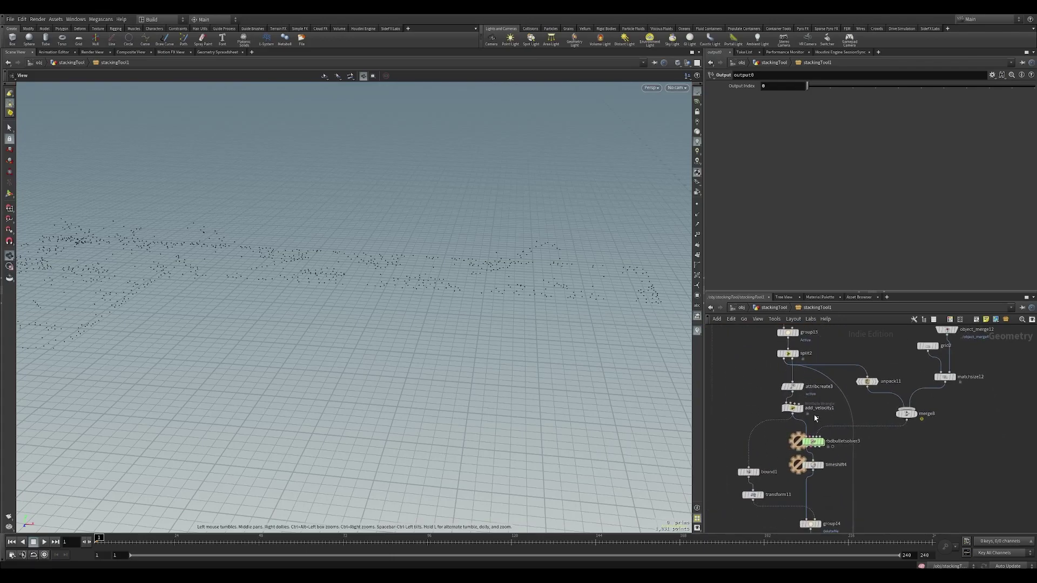
{"action": "left_click", "coordinate": [792, 408]}
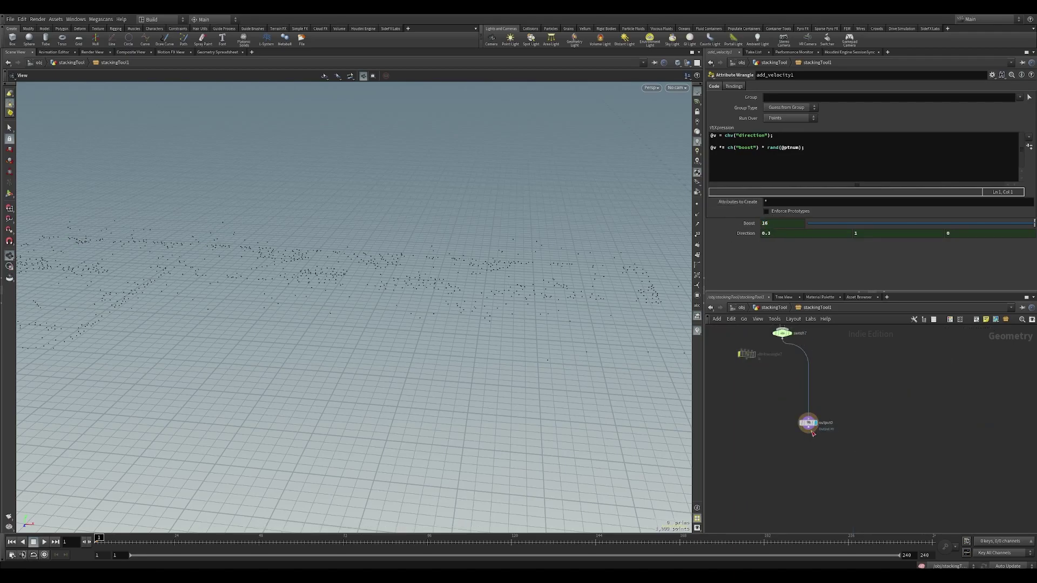
{"action": "mouse_move", "coordinate": [812, 428]}
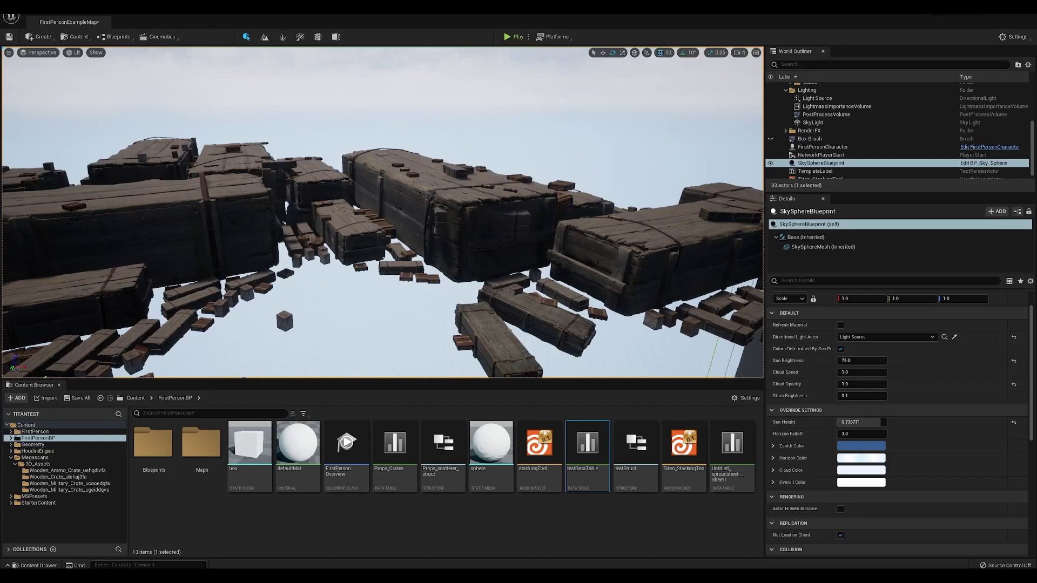
{"action": "right_click_drag", "start_coordinate": [382, 212], "coordinate": [340, 221]}
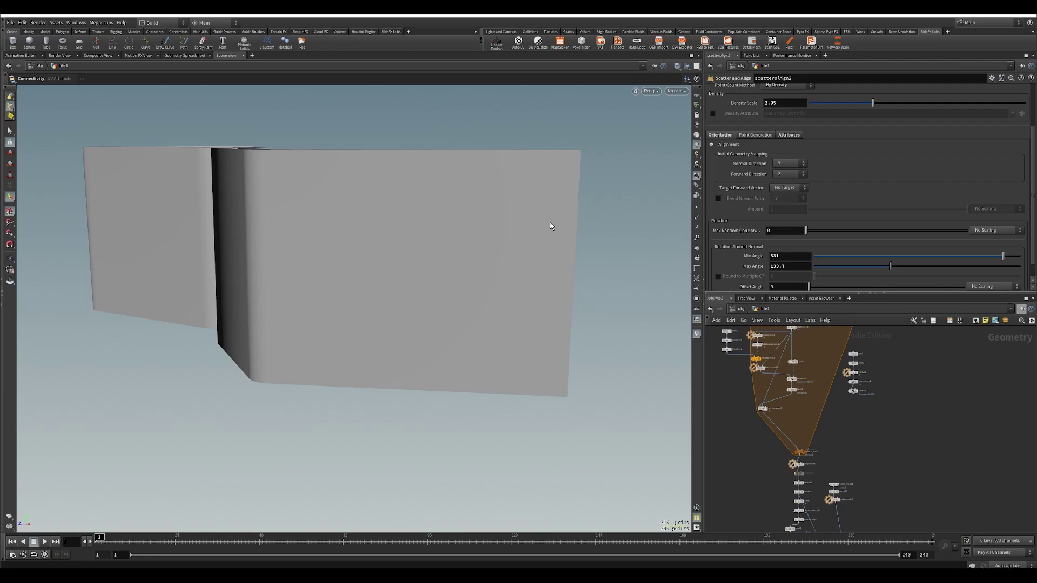
Switch to Houdini's file1 network and examine the curved base wall from several sides.
{"action": "right_click_drag", "start_coordinate": [551, 227], "coordinate": [475, 260], "text": "alt"}
{"action": "left_click_drag", "start_coordinate": [357, 230], "coordinate": [300, 405], "text": "alt"}
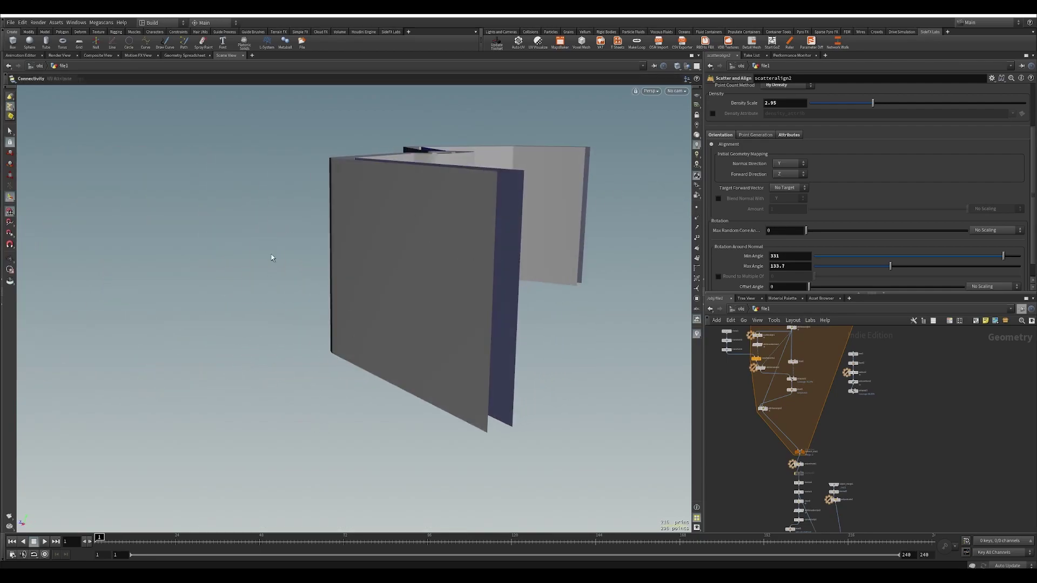
{"action": "left_click_drag", "start_coordinate": [550, 290], "coordinate": [461, 213]}
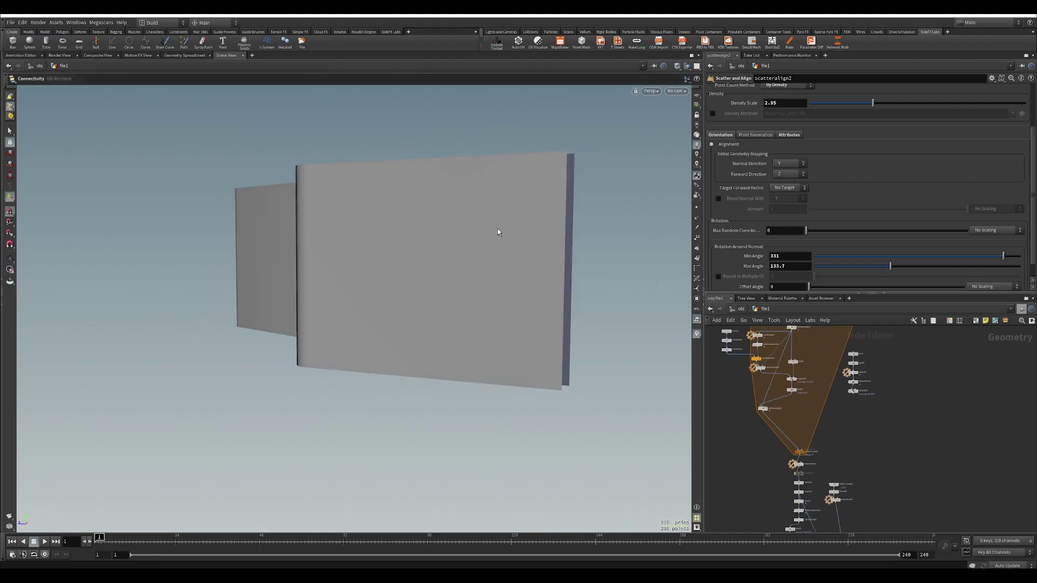
{"action": "middle_click_drag", "start_coordinate": [845, 453], "coordinate": [825, 363]}
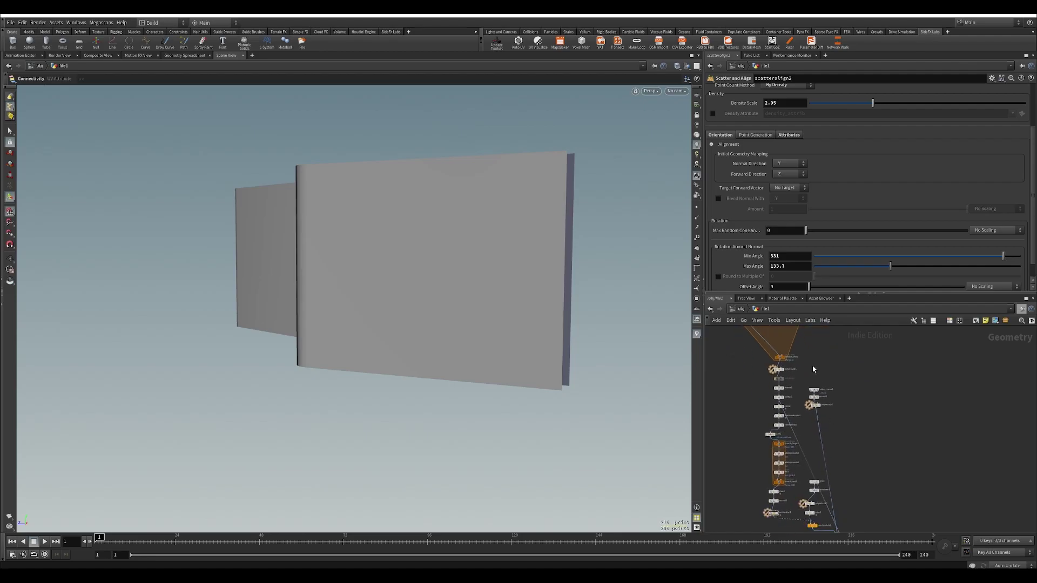
{"action": "left_click_drag", "start_coordinate": [500, 286], "coordinate": [583, 312]}
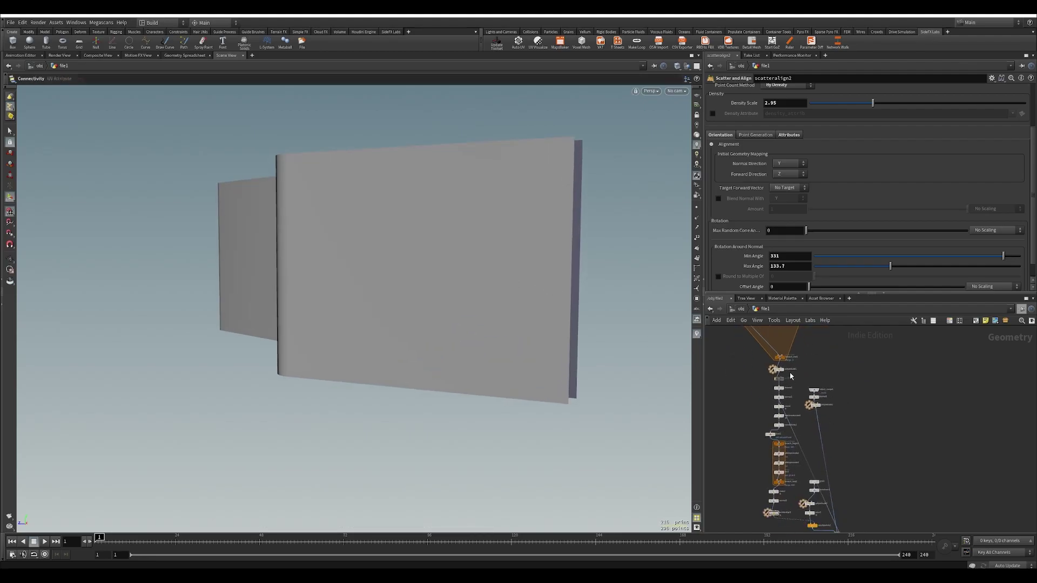
Display polyextrude1 and examine the extruded panels scattered across the wall.
{"action": "scroll", "coordinate": [789, 374], "scroll_direction": "up", "scroll_amount": 5}
{"action": "left_click", "coordinate": [761, 361]}
{"action": "scroll", "coordinate": [558, 256], "scroll_direction": "up", "scroll_amount": 4}
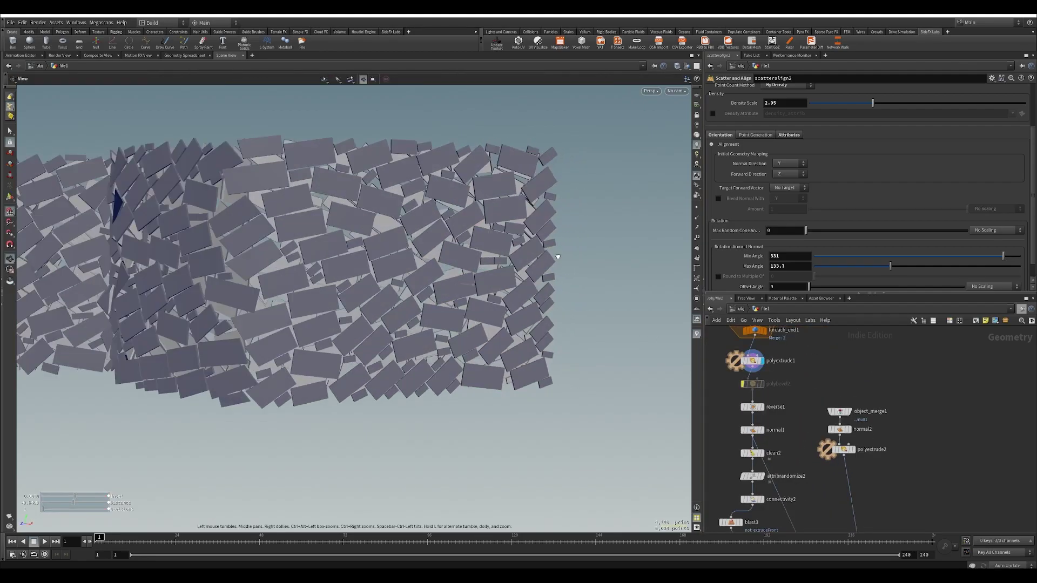
{"action": "mouse_move", "coordinate": [558, 256]}
{"action": "left_mouse_down"}
{"action": "mouse_move", "coordinate": [416, 274]}
{"action": "mouse_move", "coordinate": [225, 271]}
{"action": "mouse_move", "coordinate": [550, 267]}
{"action": "left_mouse_up"}
{"action": "key", "text": "Return"}
{"action": "middle_click_drag", "start_coordinate": [813, 427], "coordinate": [789, 357]}
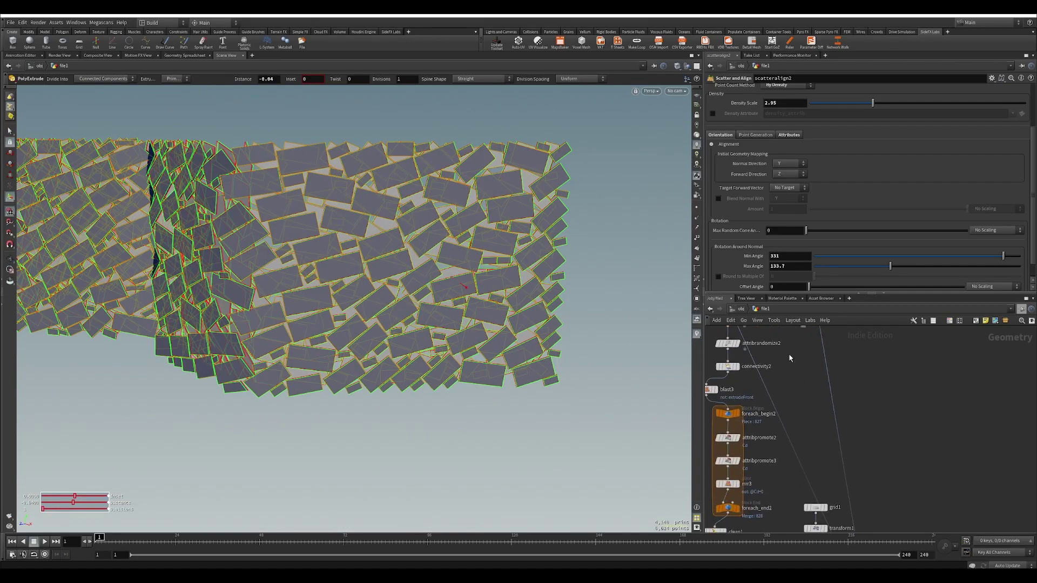
Display blast3 and examine the isolated panel faces of the wall.
{"action": "left_click", "coordinate": [712, 389]}
{"action": "right_click_drag", "start_coordinate": [487, 277], "coordinate": [316, 273], "text": "alt"}
{"action": "left_click_drag", "start_coordinate": [316, 273], "coordinate": [379, 254], "text": "alt"}
{"action": "key", "text": "Return"}
{"action": "scroll", "coordinate": [805, 497], "scroll_direction": "down", "scroll_amount": 1}
{"action": "middle_click_drag", "start_coordinate": [804, 513], "coordinate": [767, 351]}
{"action": "scroll", "coordinate": [789, 420], "scroll_direction": "up", "scroll_amount": 5}
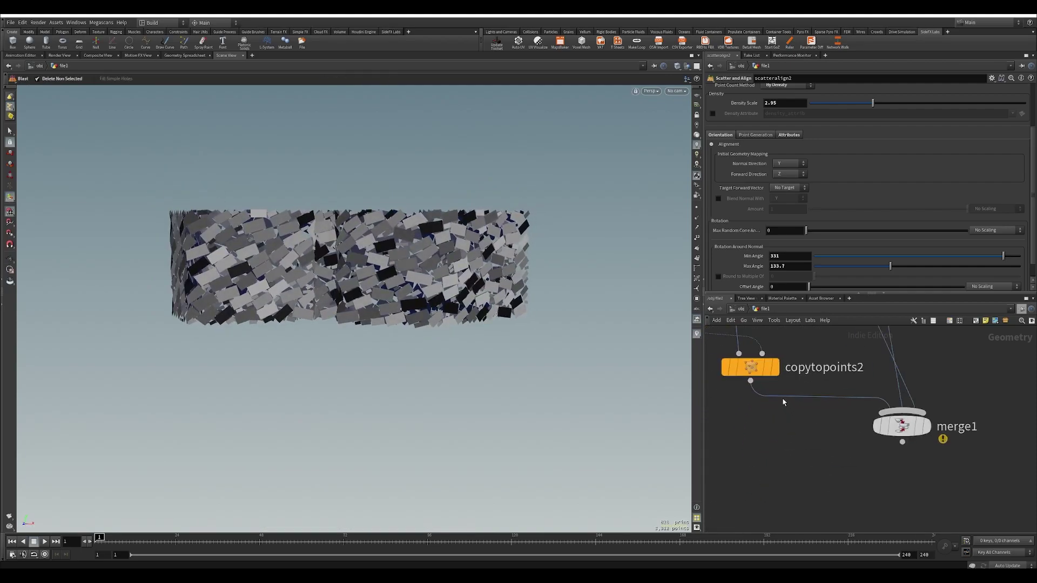
Display copytopoints2 and merge1 in turn, and examine the purple pieces copied onto the wall.
{"action": "left_click", "coordinate": [775, 367]}
{"action": "mouse_move", "coordinate": [348, 279]}
{"action": "left_mouse_down", "text": "alt"}
{"action": "mouse_move", "coordinate": [439, 260]}
{"action": "mouse_move", "coordinate": [358, 274]}
{"action": "left_mouse_up", "text": "alt"}
{"action": "left_click", "coordinate": [926, 427]}
{"action": "right_click_drag", "start_coordinate": [424, 265], "coordinate": [741, 276], "text": "alt"}
{"action": "left_click_drag", "start_coordinate": [740, 275], "coordinate": [597, 303], "text": "alt"}
{"action": "middle_click_drag", "start_coordinate": [598, 303], "coordinate": [357, 332], "text": "alt"}
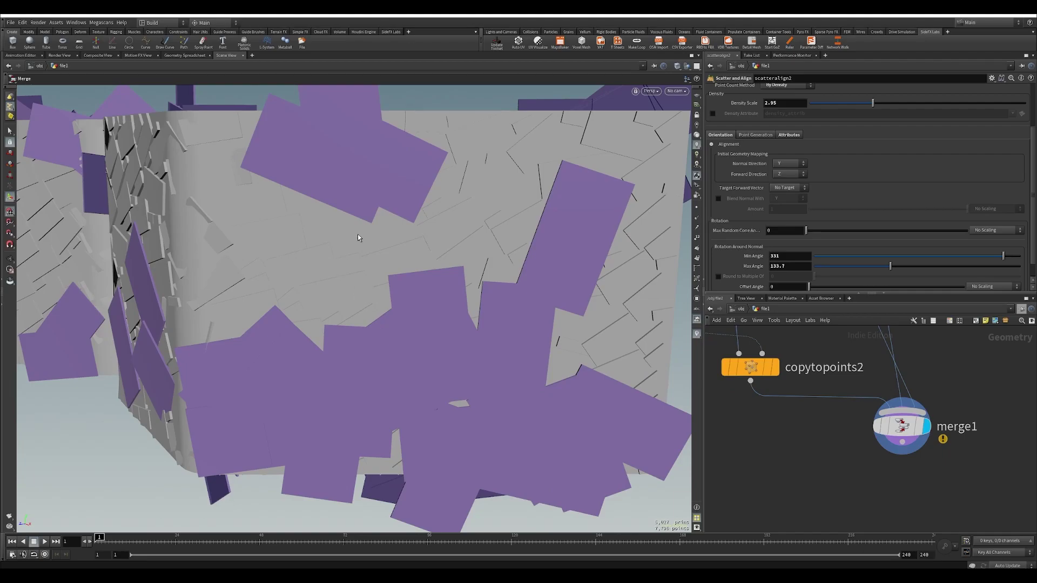
{"action": "left_click_drag", "start_coordinate": [608, 265], "coordinate": [523, 229]}
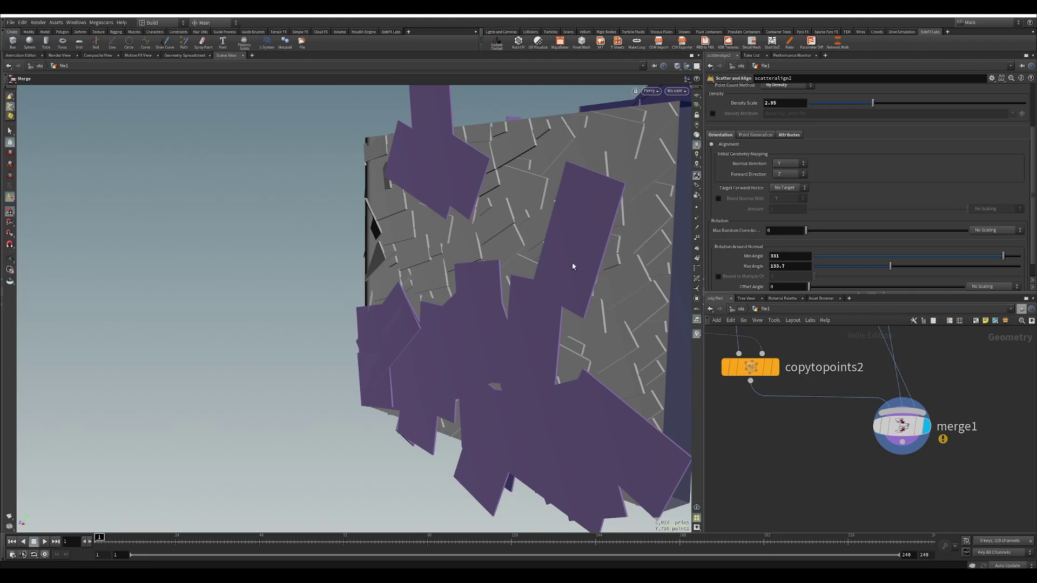
{"action": "left_click_drag", "start_coordinate": [486, 277], "coordinate": [503, 265], "text": "alt"}
Set scatteralign2's rotation around normal to a Min Angle of 194.5 and a Max Angle of 360.
{"action": "middle_click_drag", "start_coordinate": [797, 354], "coordinate": [953, 476]}
{"action": "scroll", "coordinate": [953, 475], "scroll_direction": "down", "scroll_amount": 3}
{"action": "scroll", "coordinate": [952, 475], "scroll_direction": "down", "scroll_amount": 2}
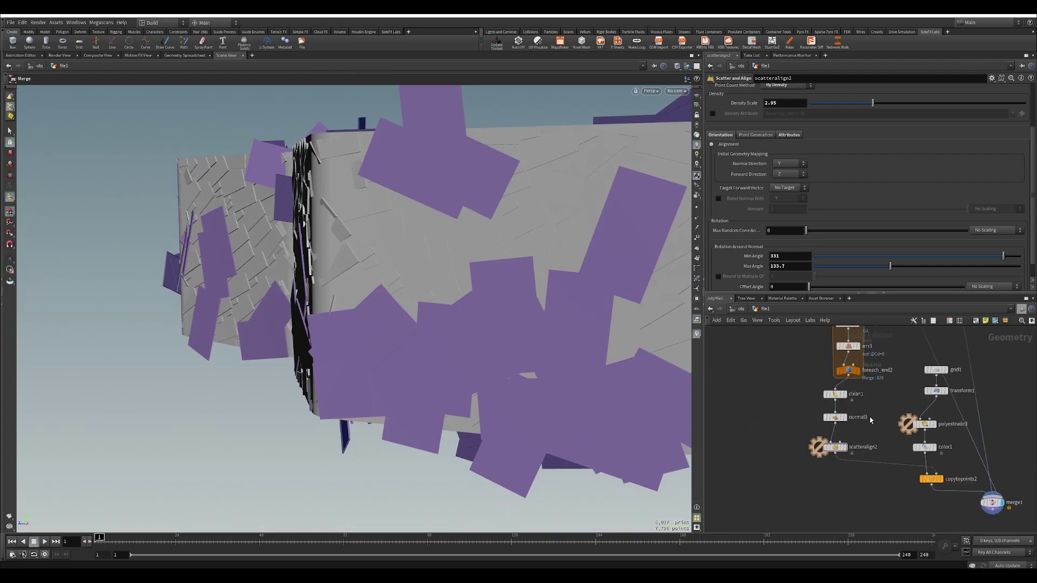
{"action": "scroll", "coordinate": [806, 235], "scroll_direction": "up", "scroll_amount": 1}
{"action": "scroll", "coordinate": [859, 254], "scroll_direction": "down", "scroll_amount": 3}
{"action": "left_click_drag", "start_coordinate": [954, 239], "coordinate": [906, 243]}
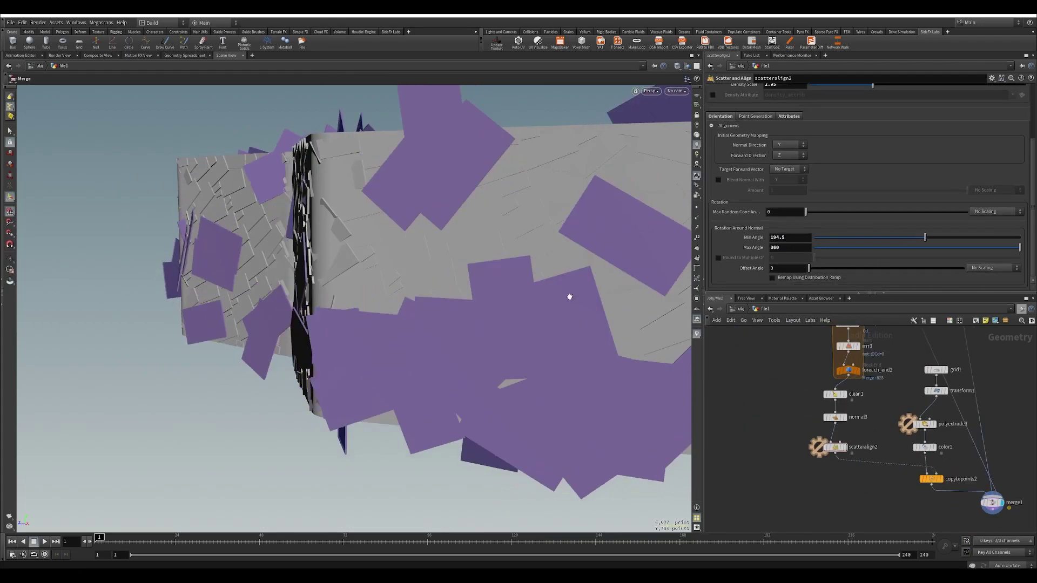
{"action": "left_click_drag", "start_coordinate": [567, 294], "coordinate": [435, 287]}
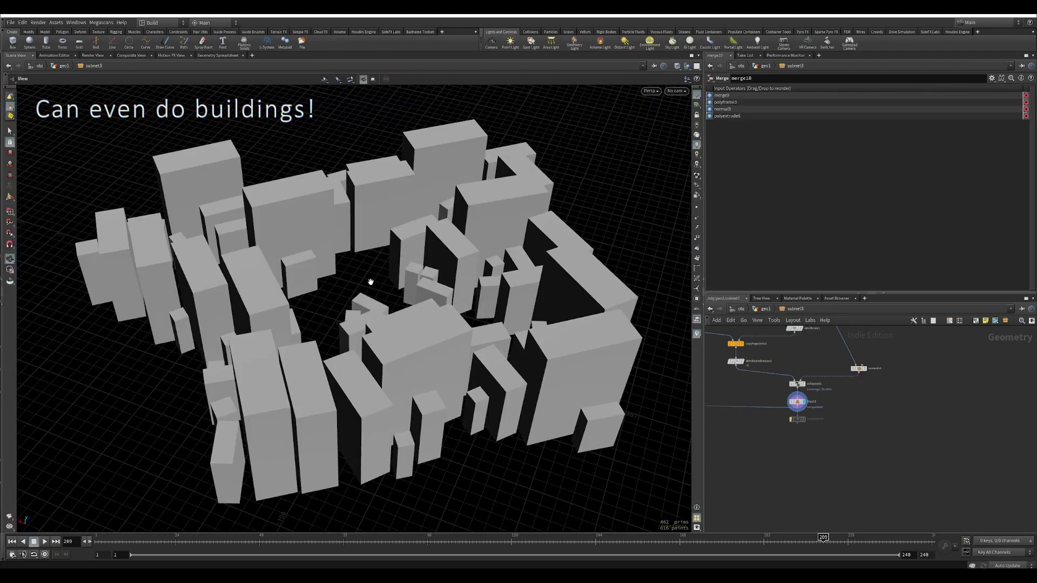
Examine the stacked building blocks of the subnet3 network from another angle.
{"action": "left_click_drag", "start_coordinate": [371, 278], "coordinate": [506, 360]}
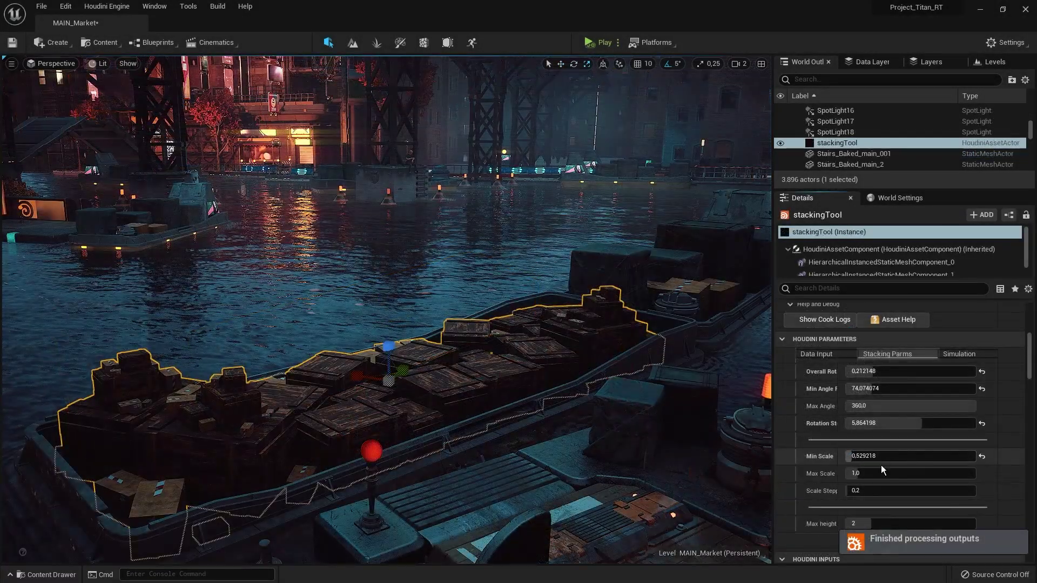
Switch to Unreal Engine's MAIN_Market level and adjust the stackingTool actor's Max Scale.
{"action": "left_click_drag", "start_coordinate": [875, 474], "coordinate": [881, 474]}
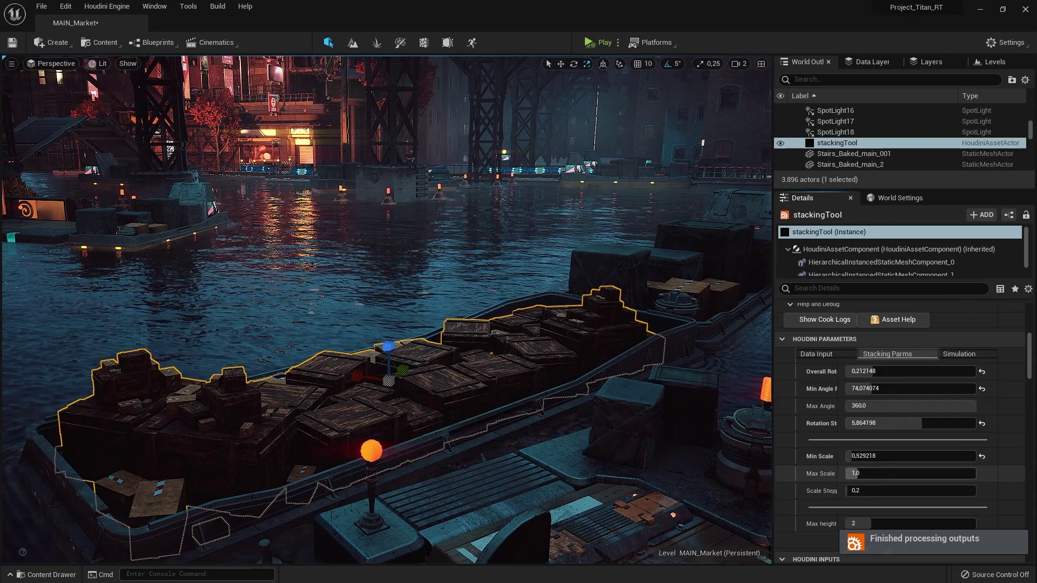